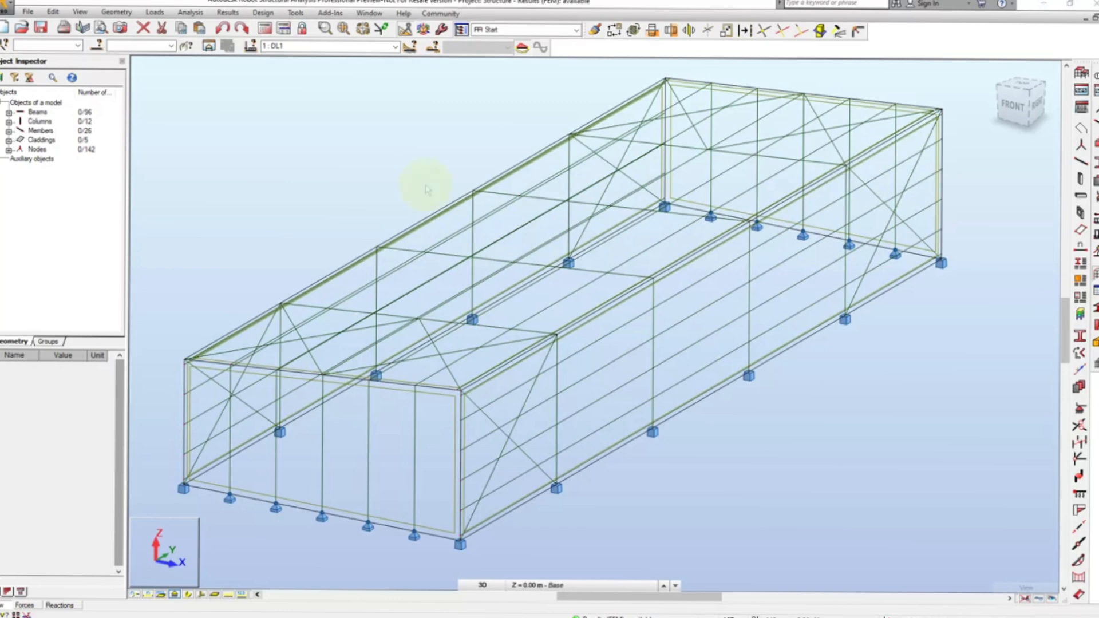
- Run the structural calculations and make WIND1 the active load case
click(191, 12)
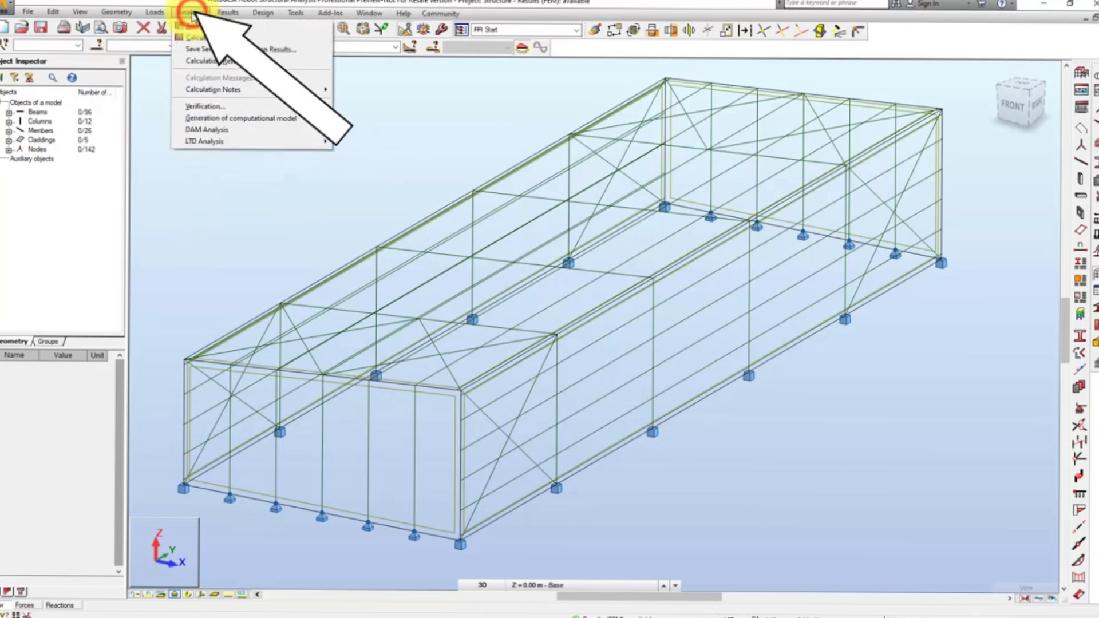
click(197, 37)
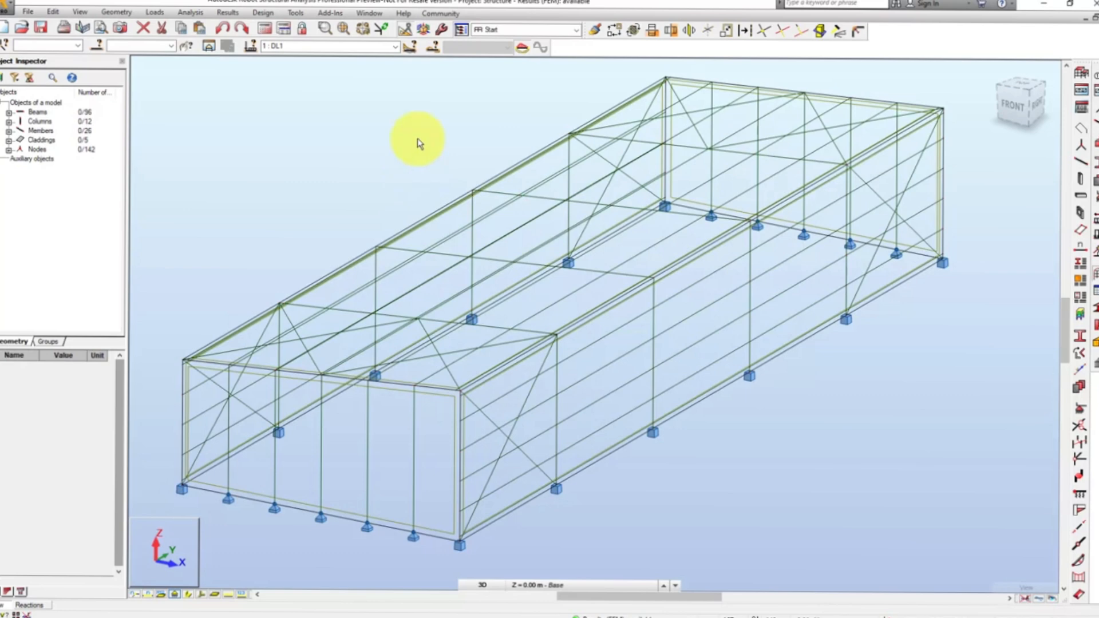
click(394, 47)
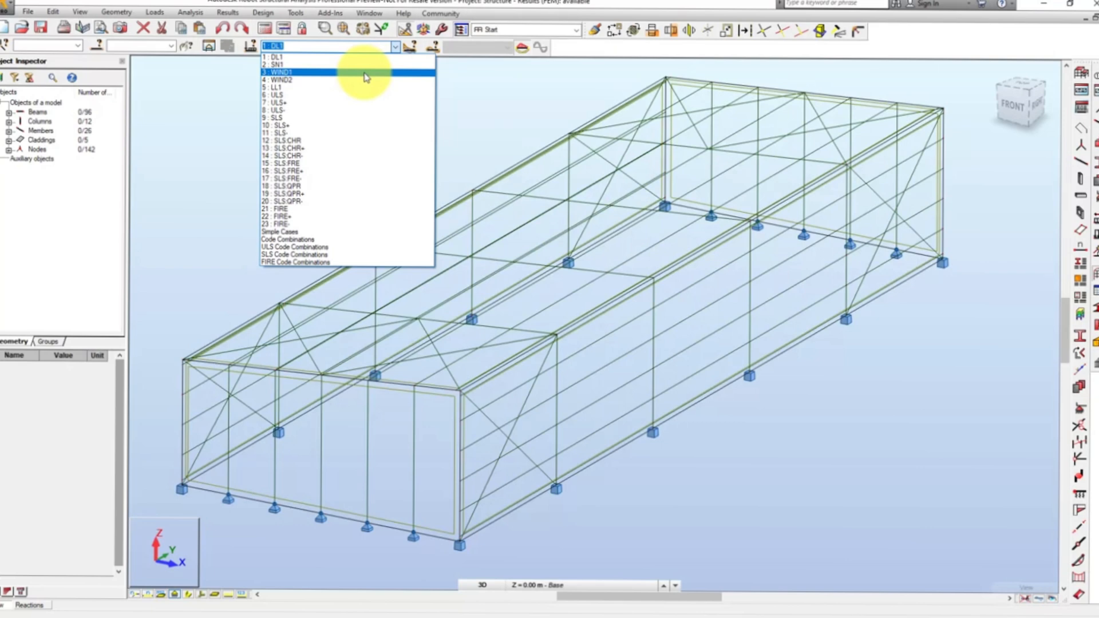
click(364, 74)
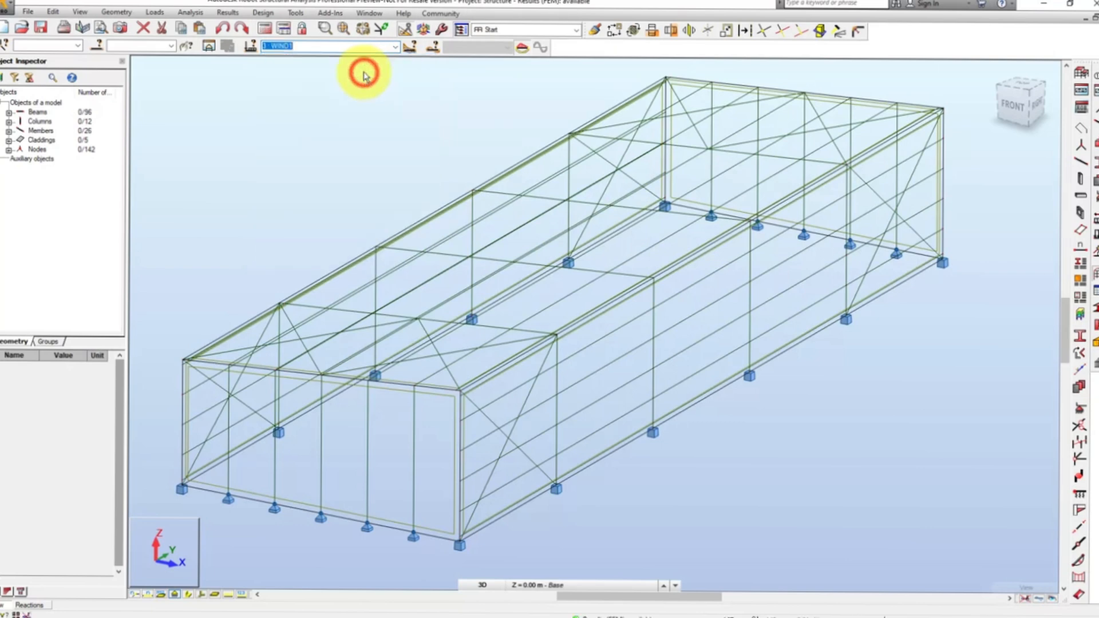
- Display the My Moment diagrams on the members, normalized and enlarged to a scale of 10 kN*m per cm
click(229, 12)
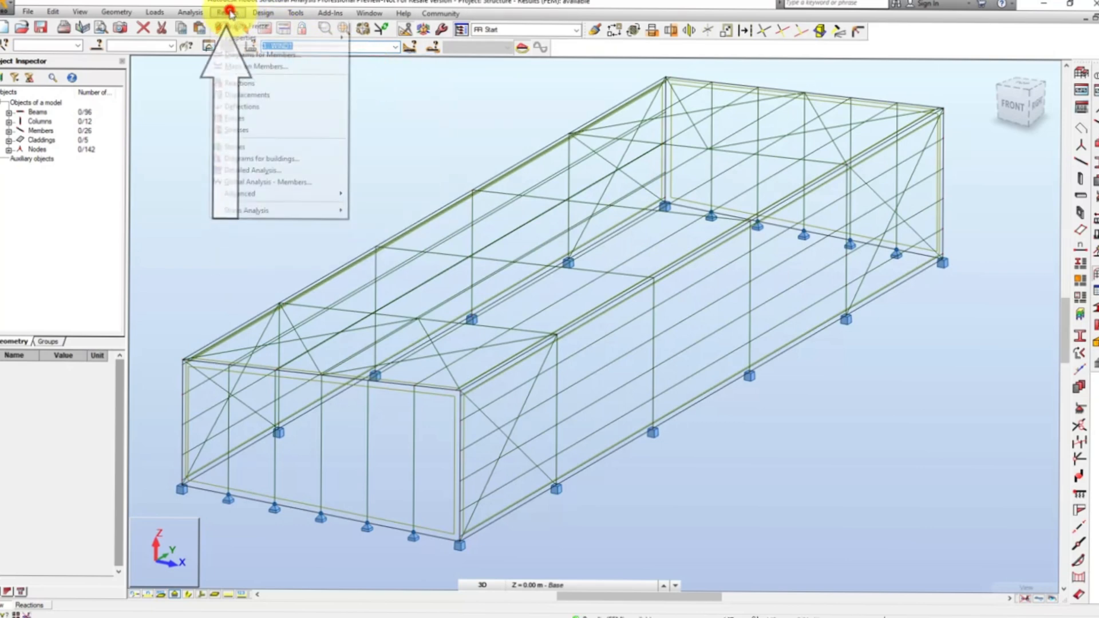
click(250, 55)
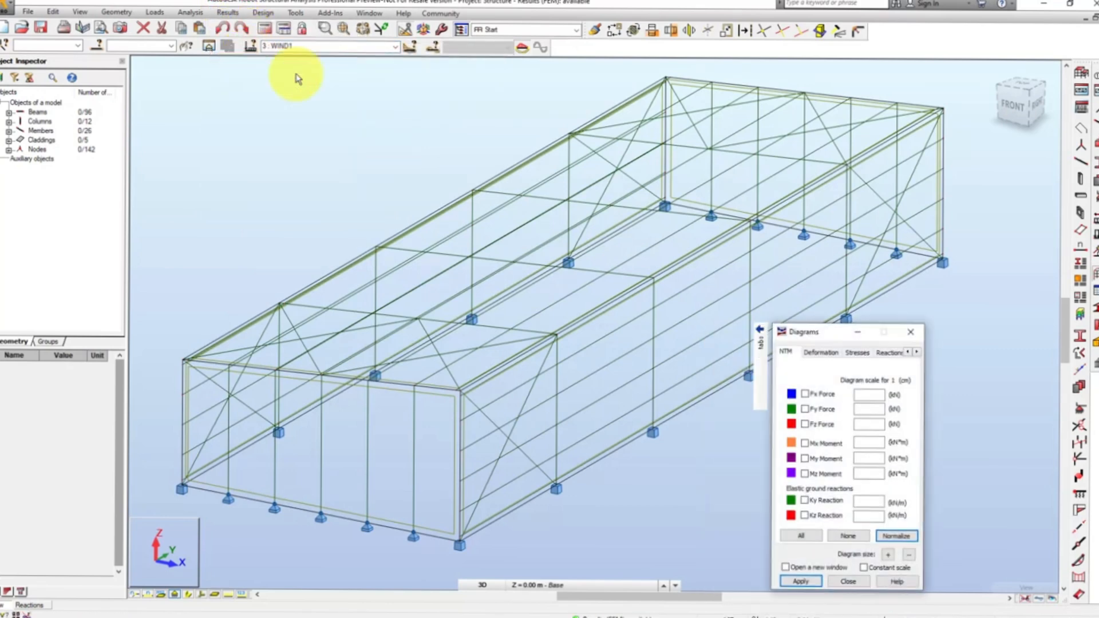
click(805, 459)
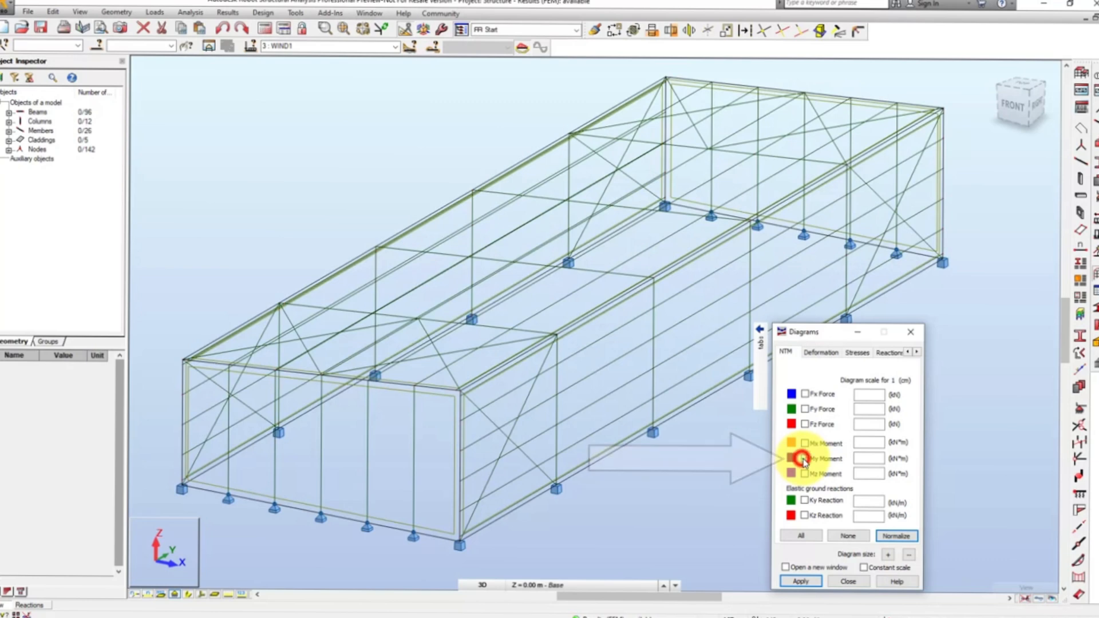
click(895, 537)
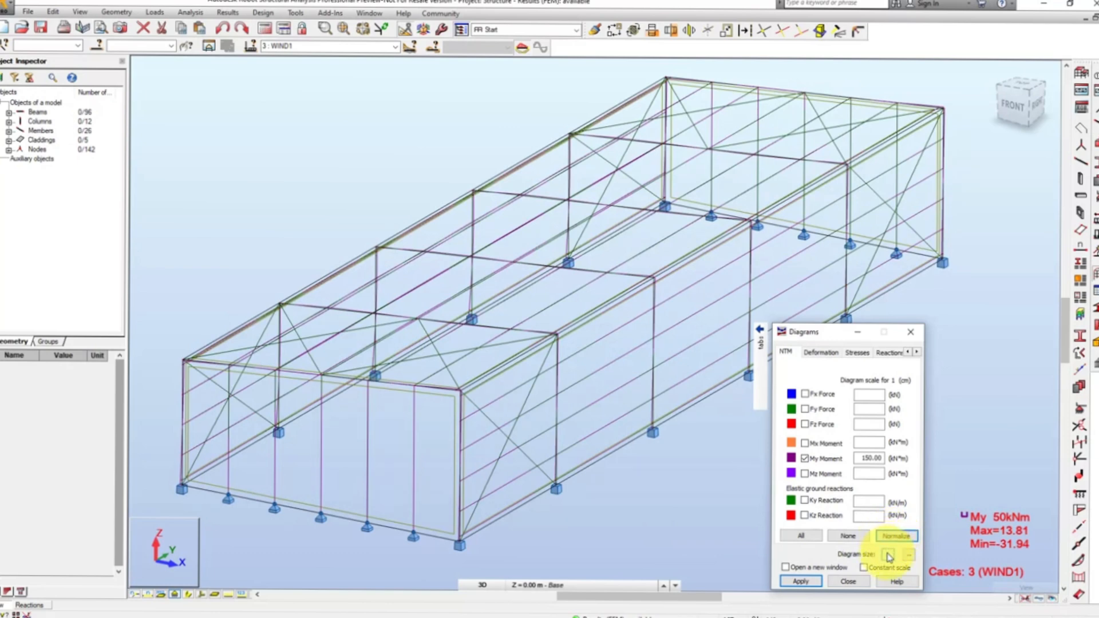
click(888, 554)
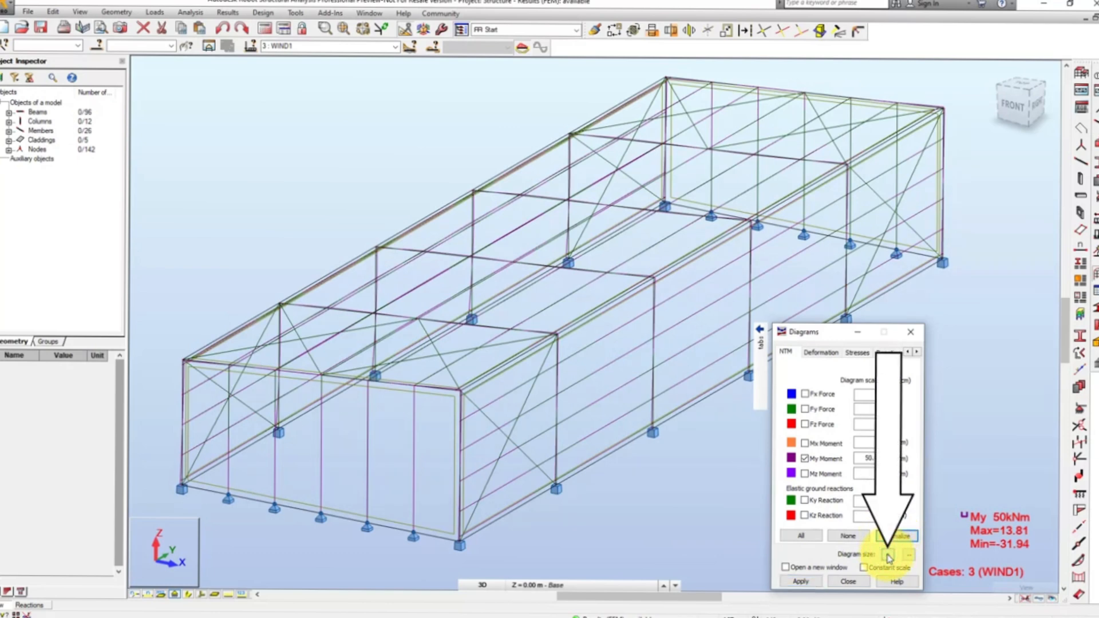
click(888, 554)
click(888, 555)
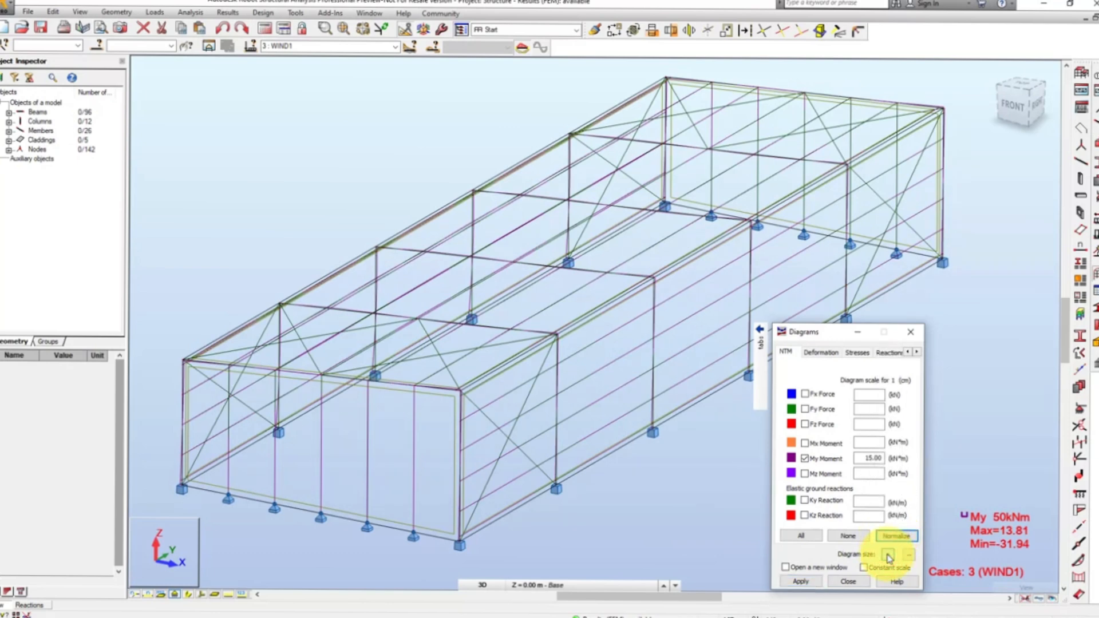
click(888, 555)
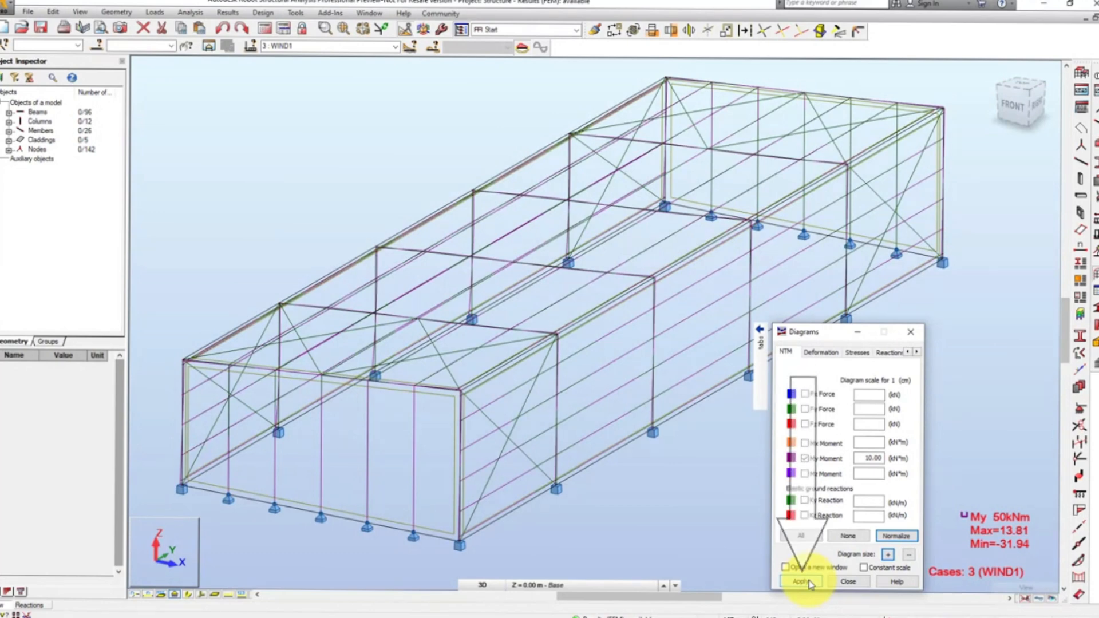
click(802, 582)
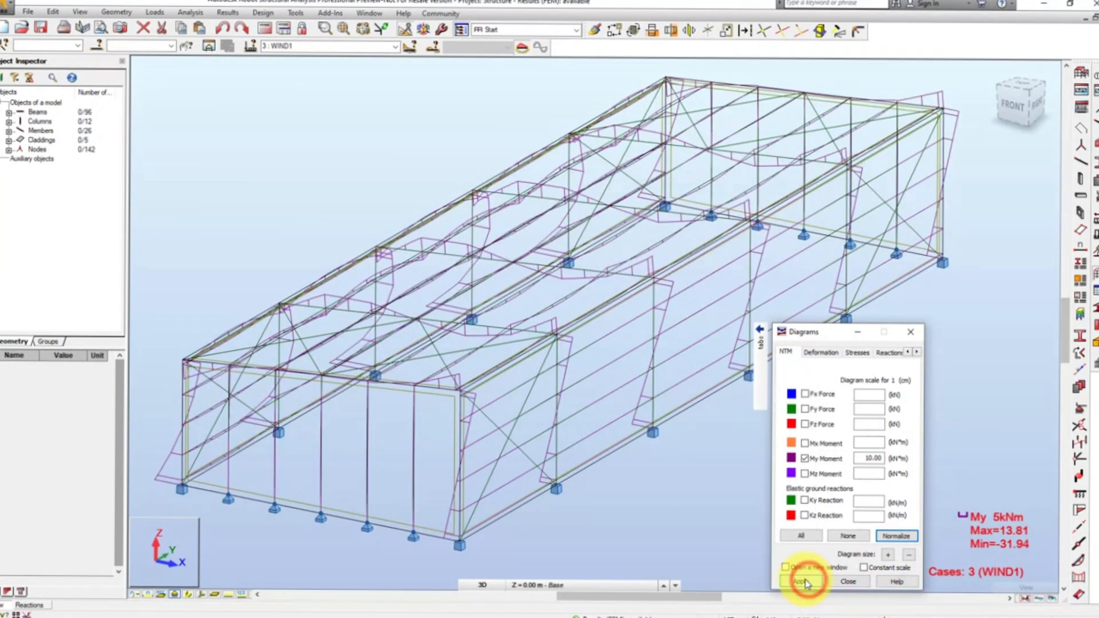
- Set the diagrams to differentiated positive and negative values with filled areas, and apply
click(917, 352)
click(918, 352)
click(917, 353)
click(877, 352)
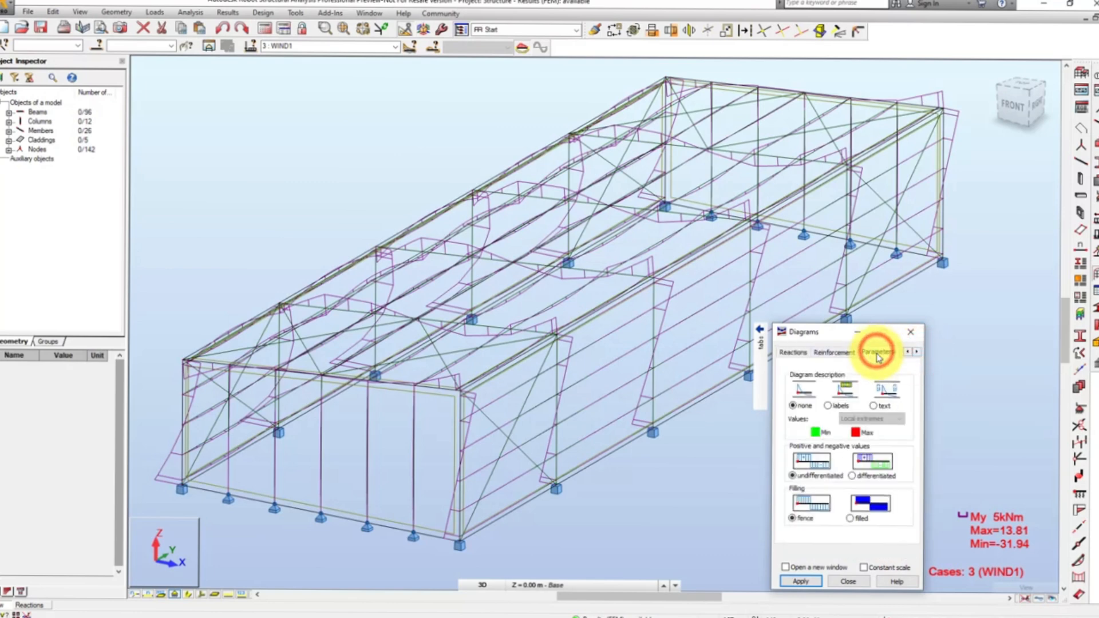
click(853, 476)
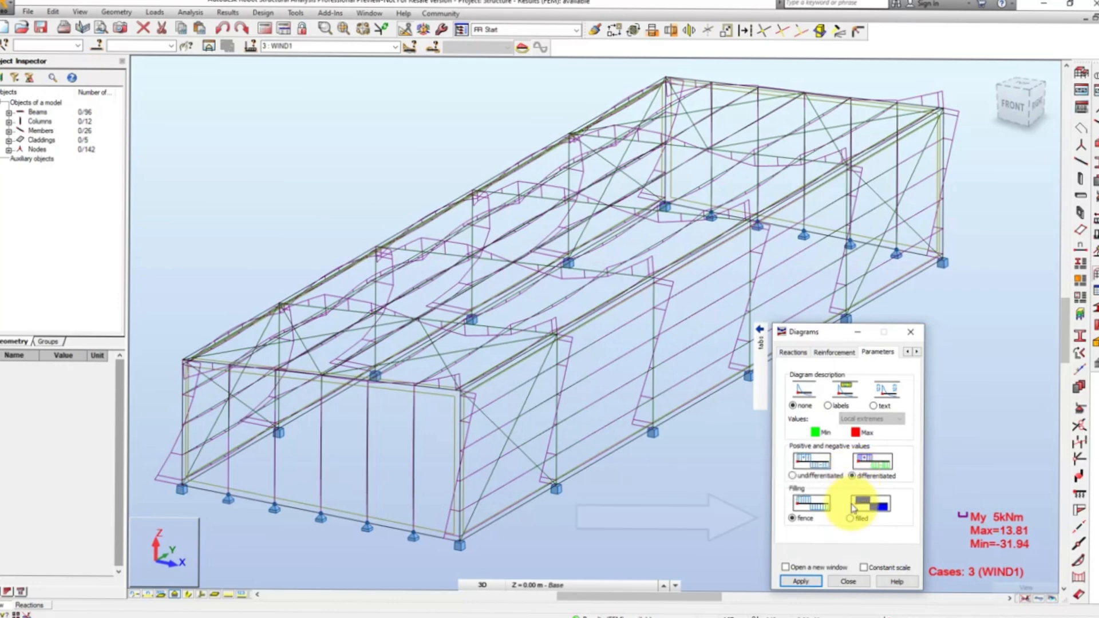
click(850, 520)
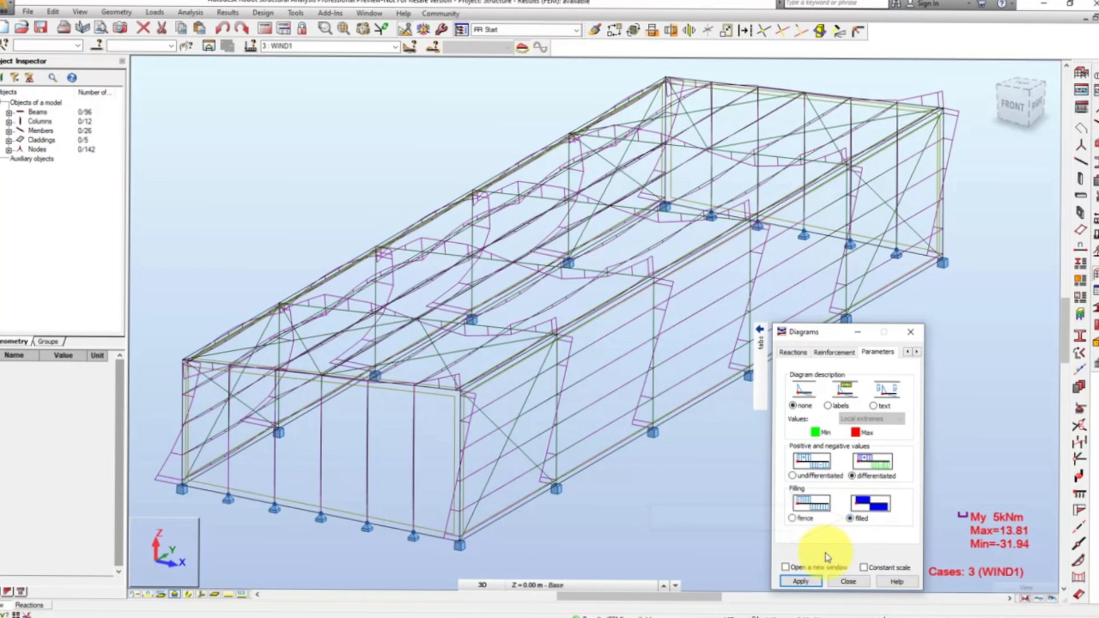
click(801, 582)
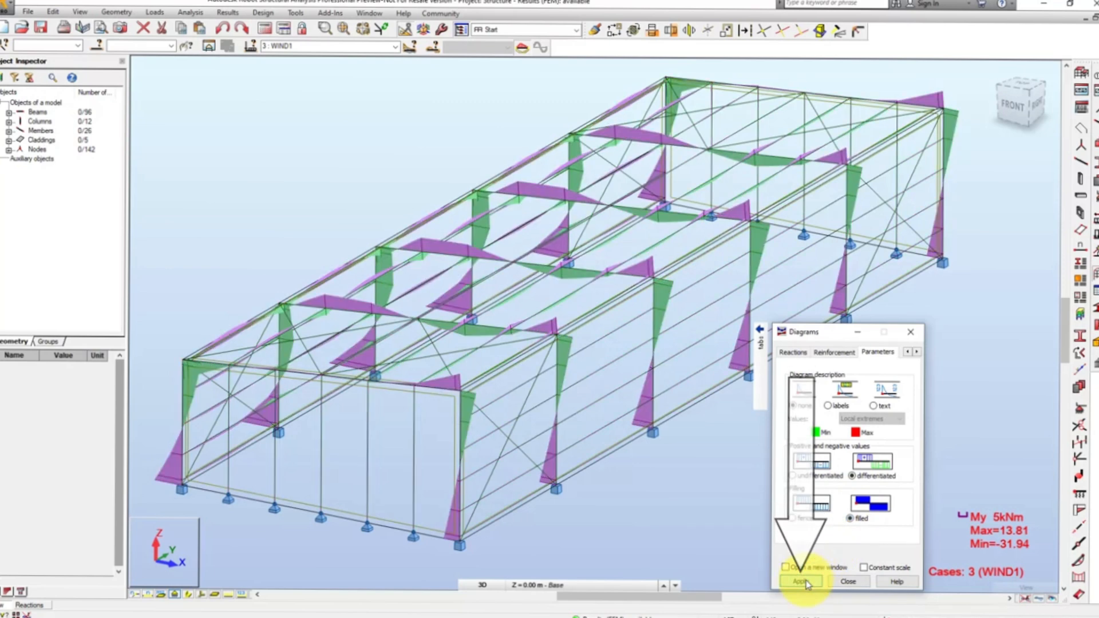
- Add labels to the moment diagrams showing all values
click(827, 406)
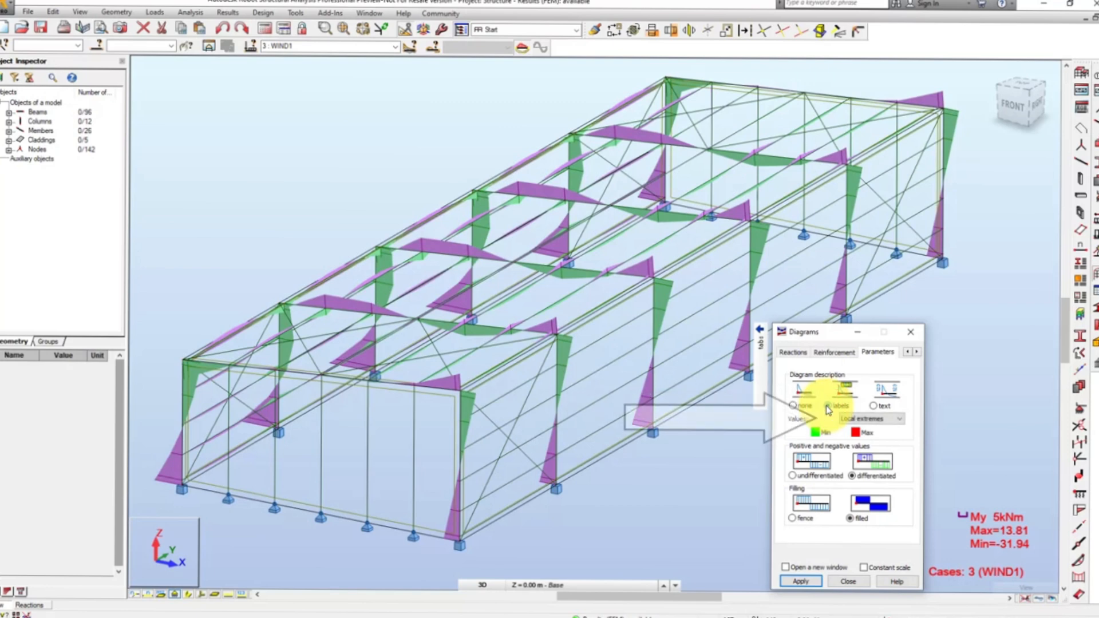
click(852, 421)
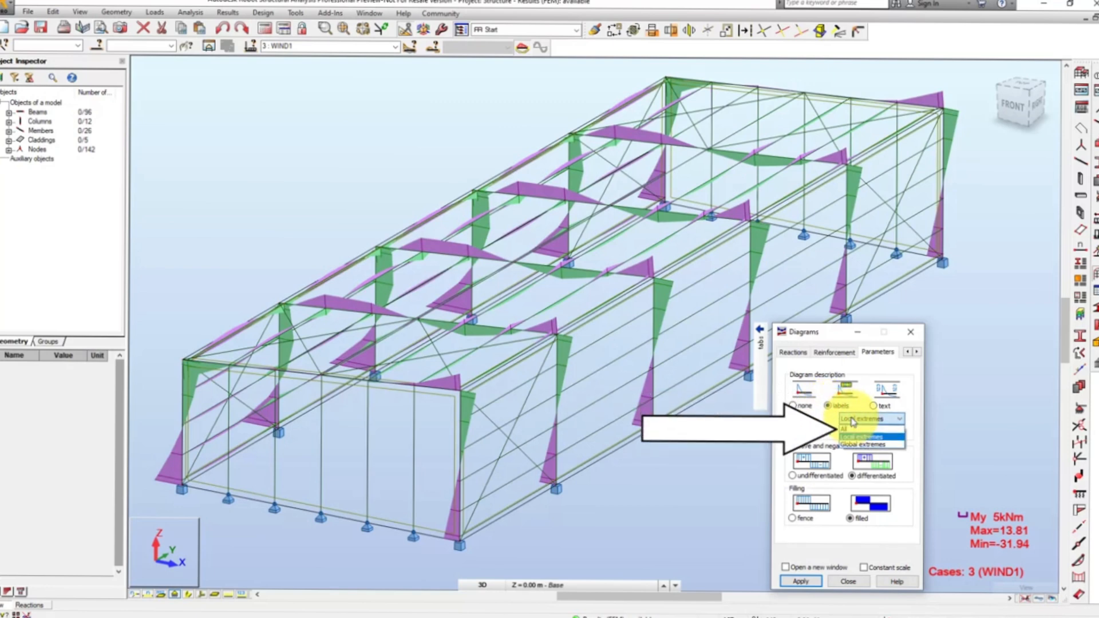
click(853, 429)
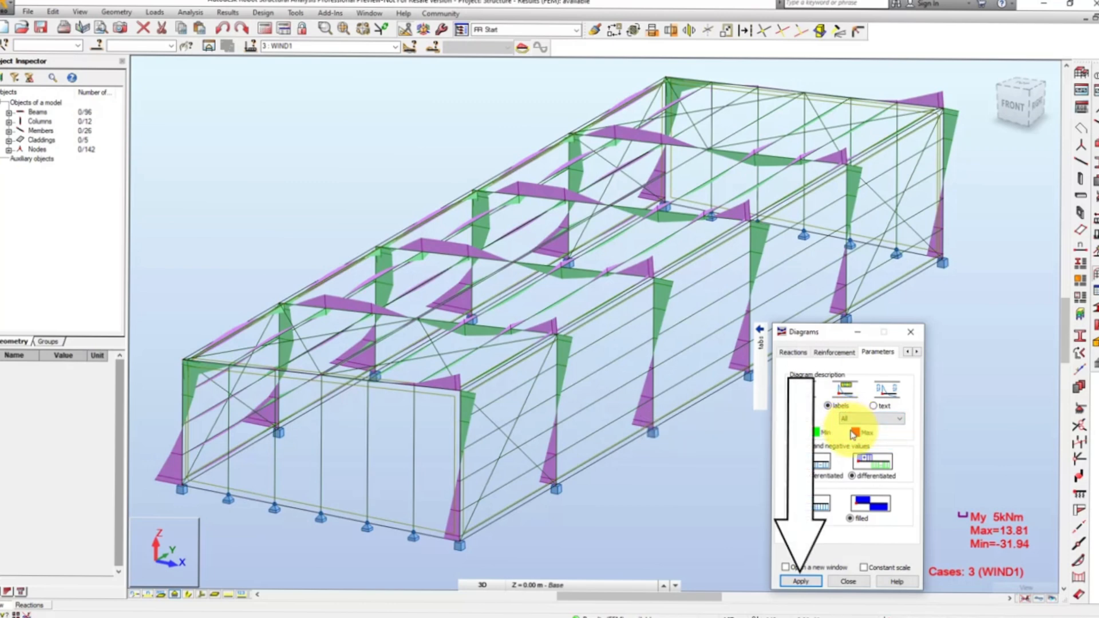
click(807, 583)
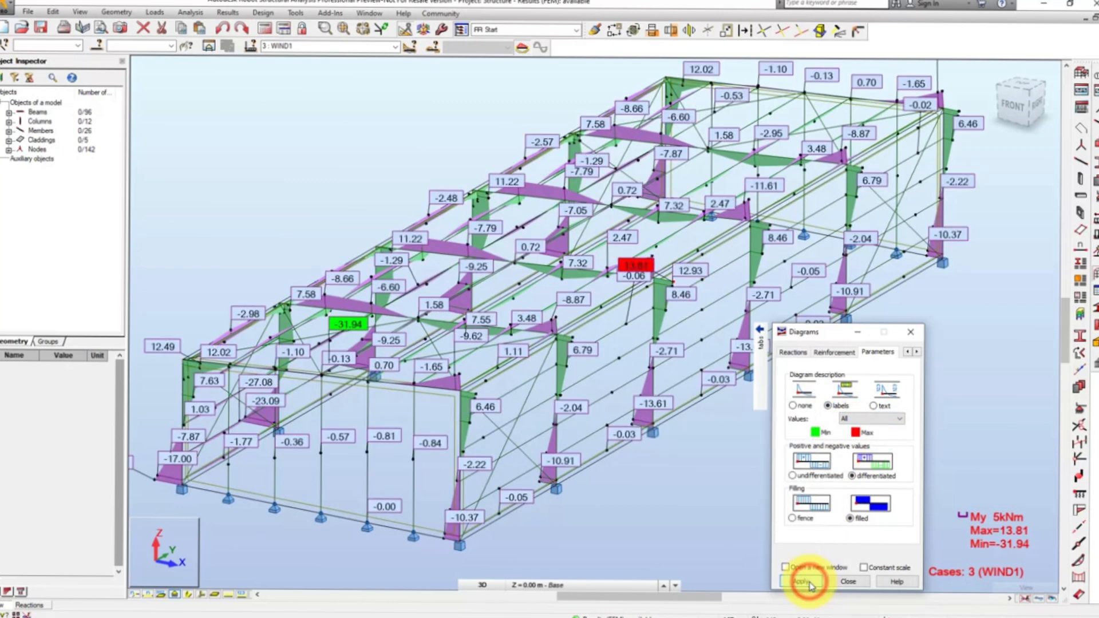
- Restrict the moment diagram labels to local extremes
click(861, 421)
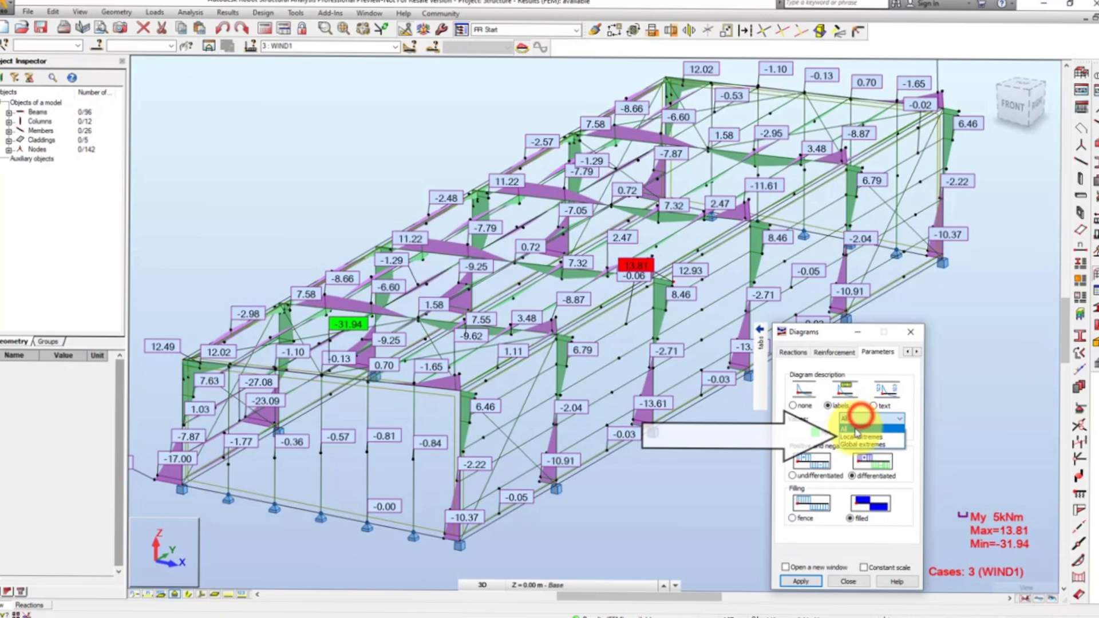
click(857, 438)
click(800, 581)
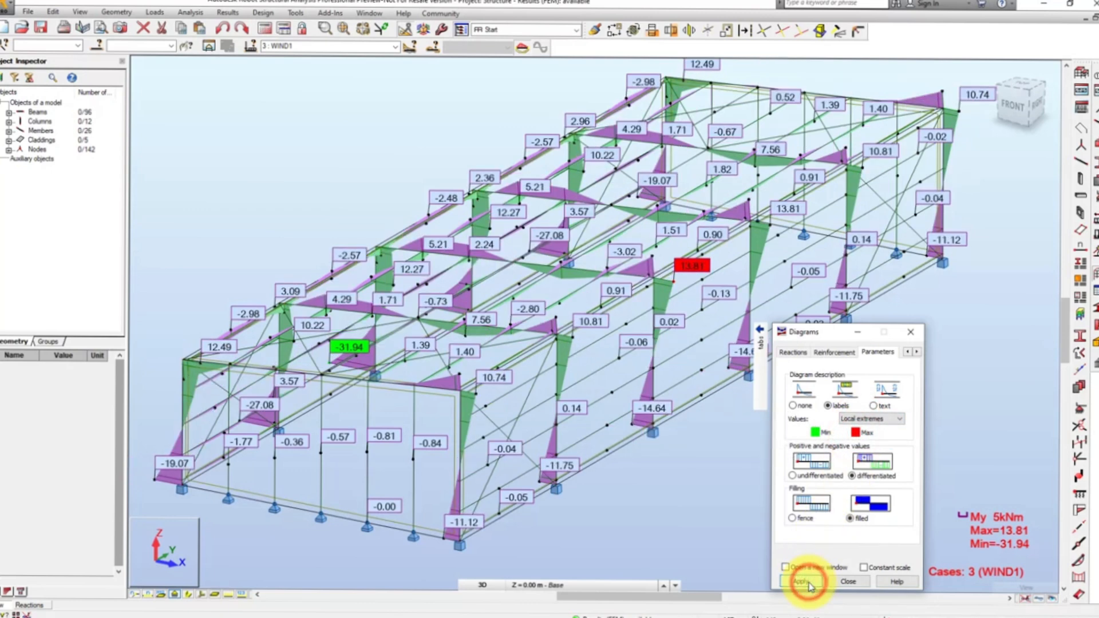
- Restrict the moment diagram labels to global extremes
click(860, 422)
click(860, 445)
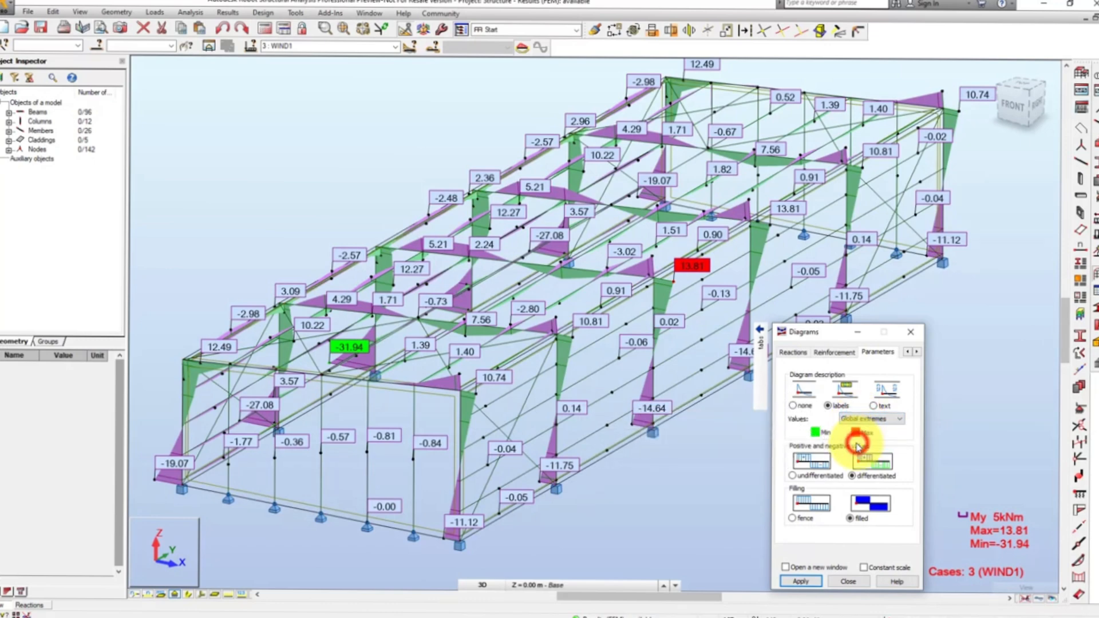
click(819, 581)
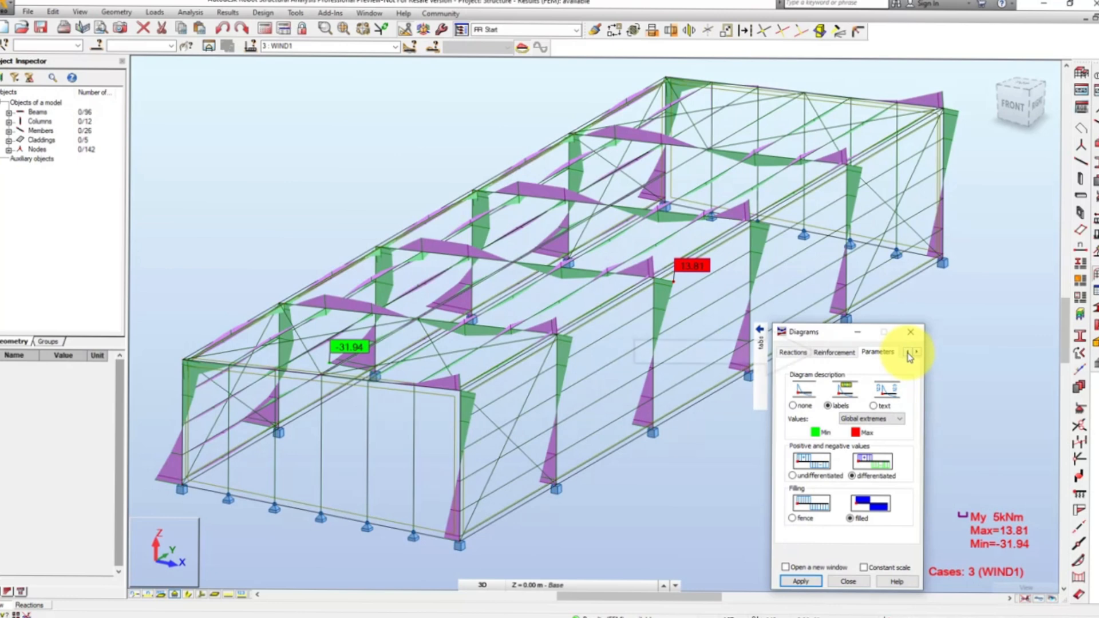
- Turn off the My Moment diagram and display the structure's deformation instead
click(908, 354)
click(907, 353)
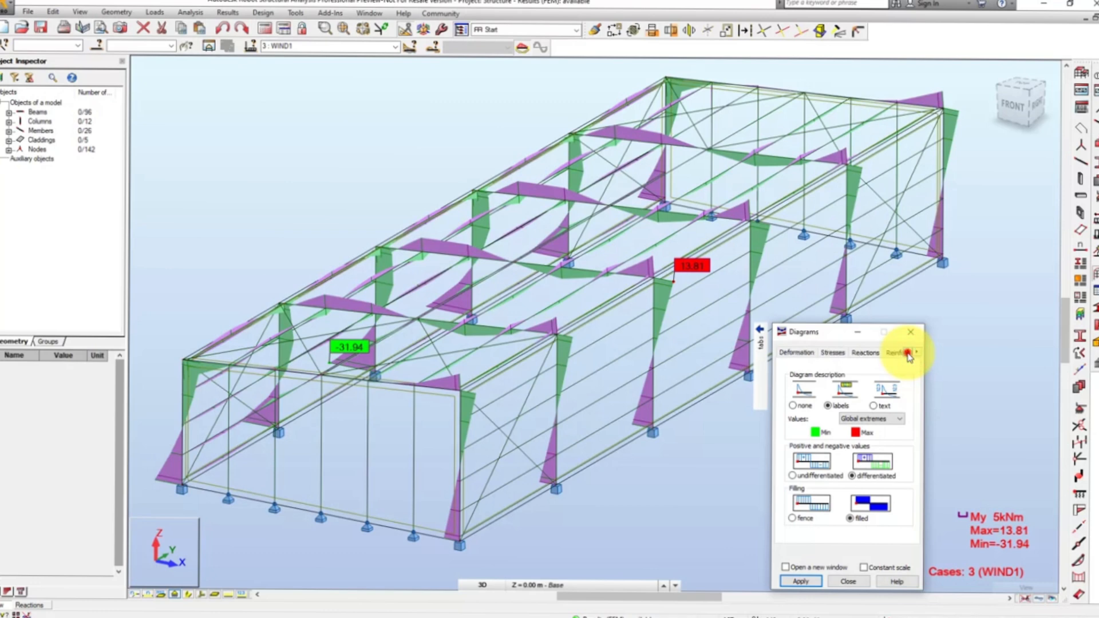
click(907, 354)
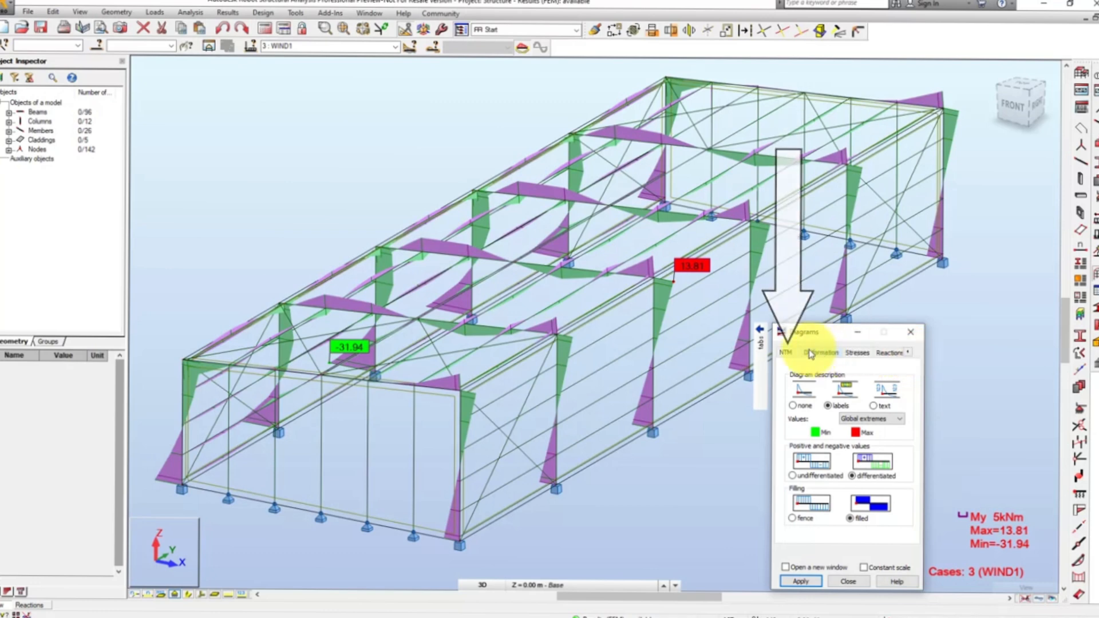
click(786, 353)
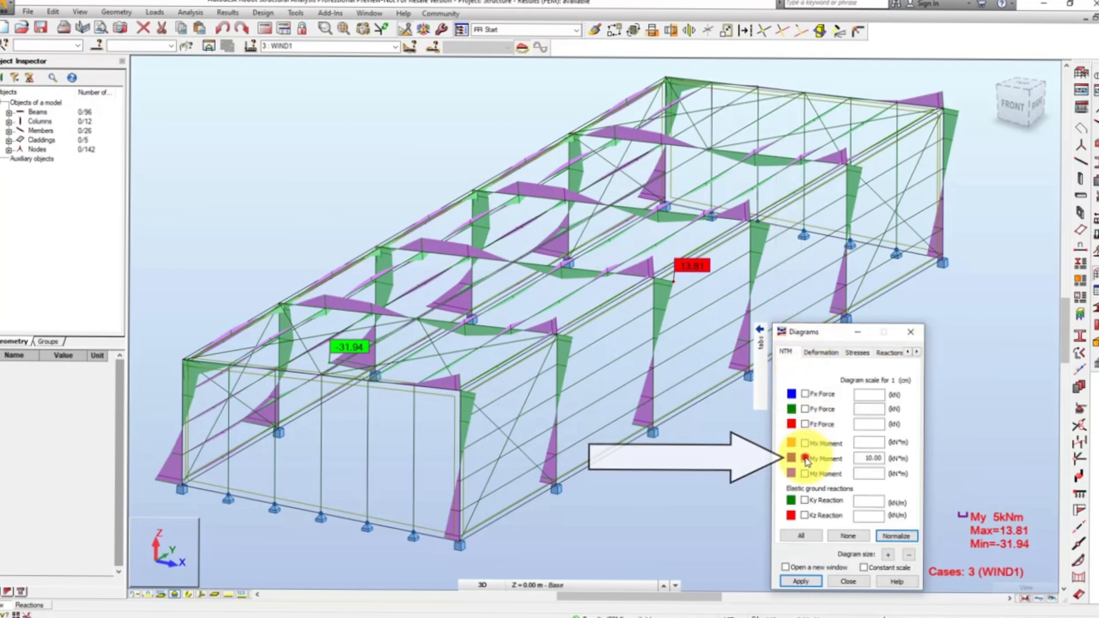
click(823, 353)
click(803, 392)
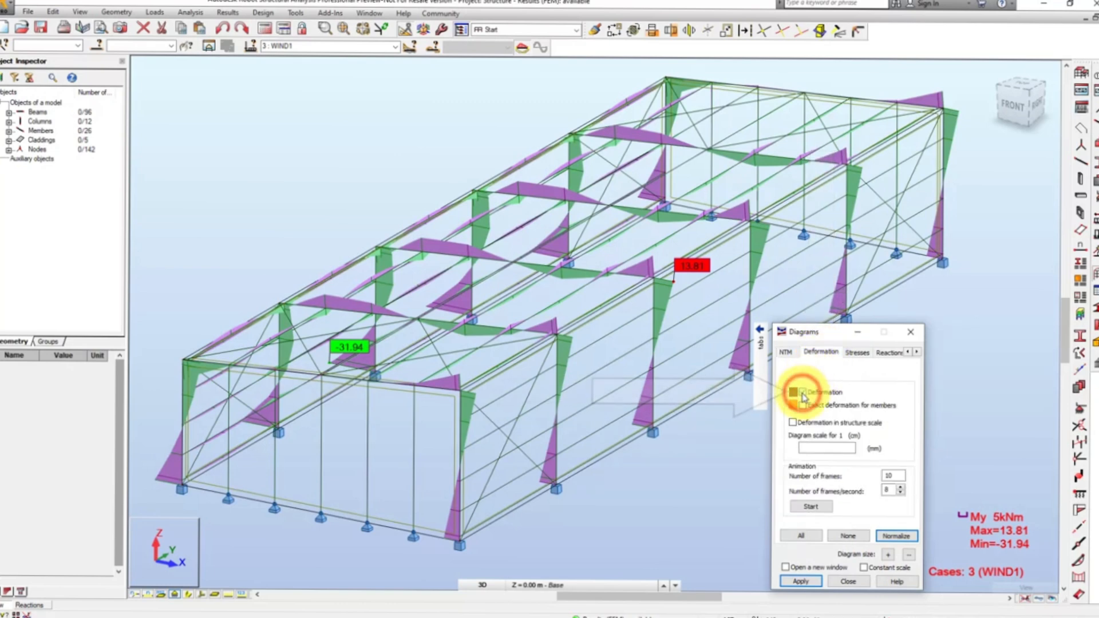
click(803, 581)
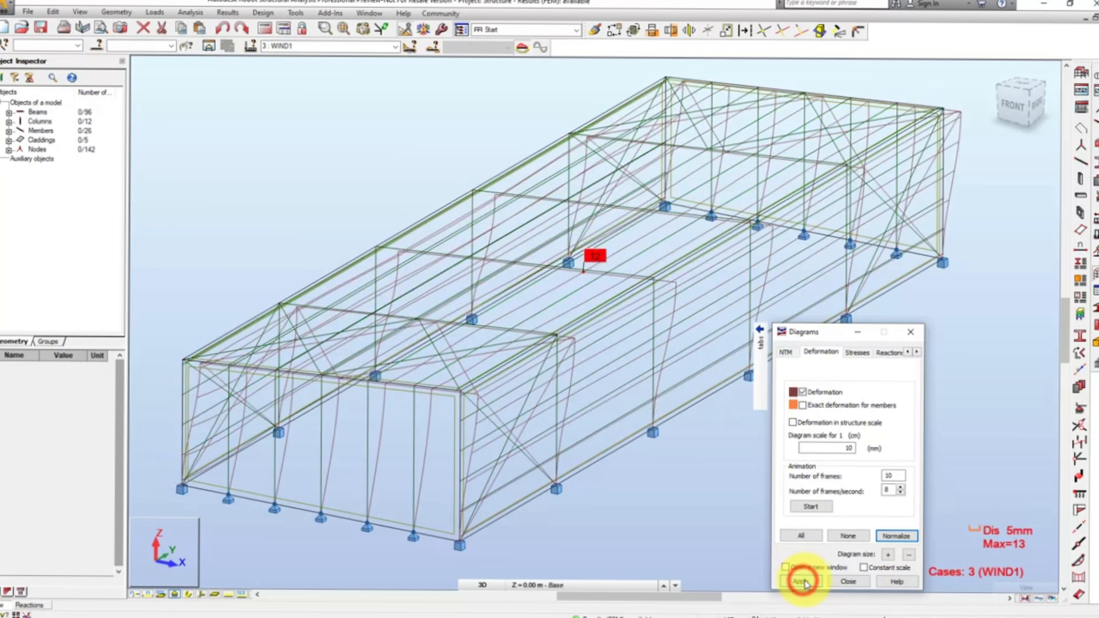
- Play the deformation animation of the structure and close the animation playback
click(812, 507)
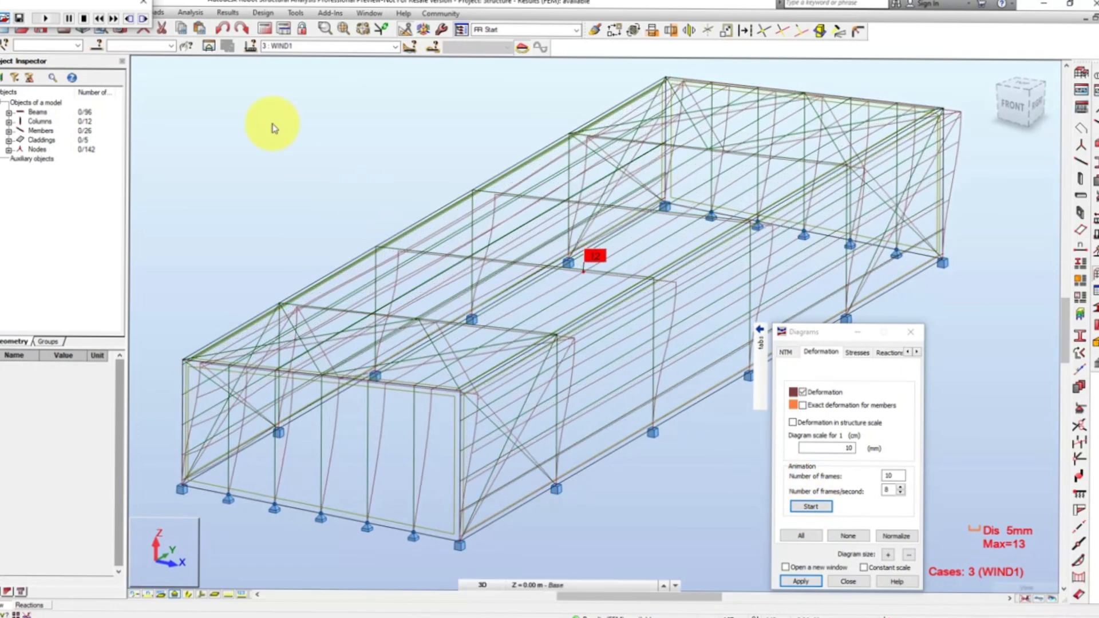
click(140, 5)
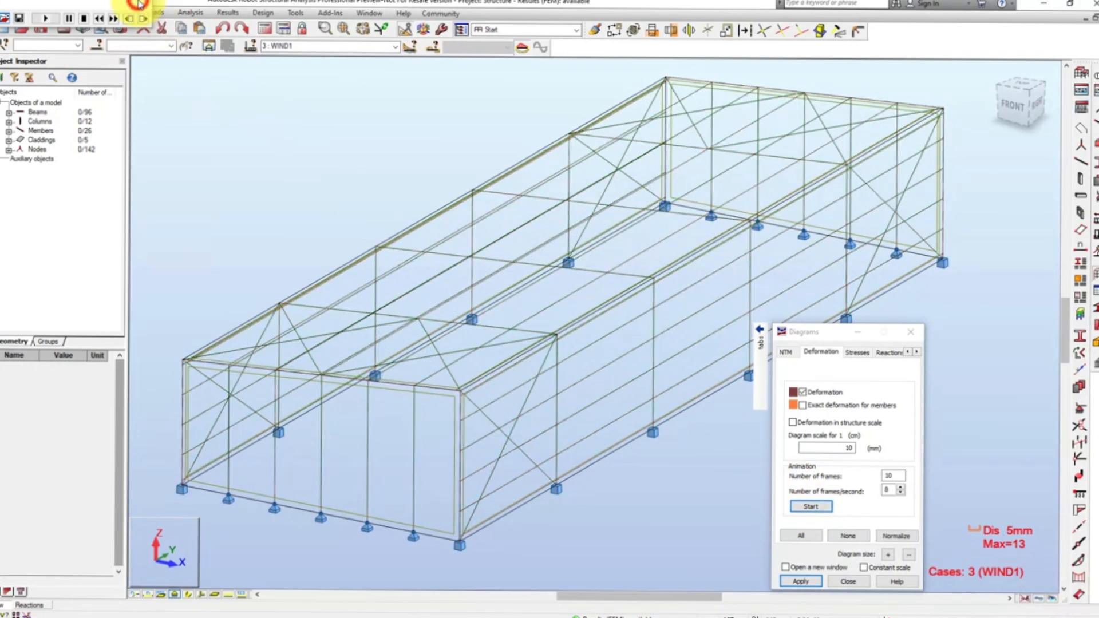
- Turn off the deformation and display the maximum normal stress (S max) diagram on the members
click(803, 392)
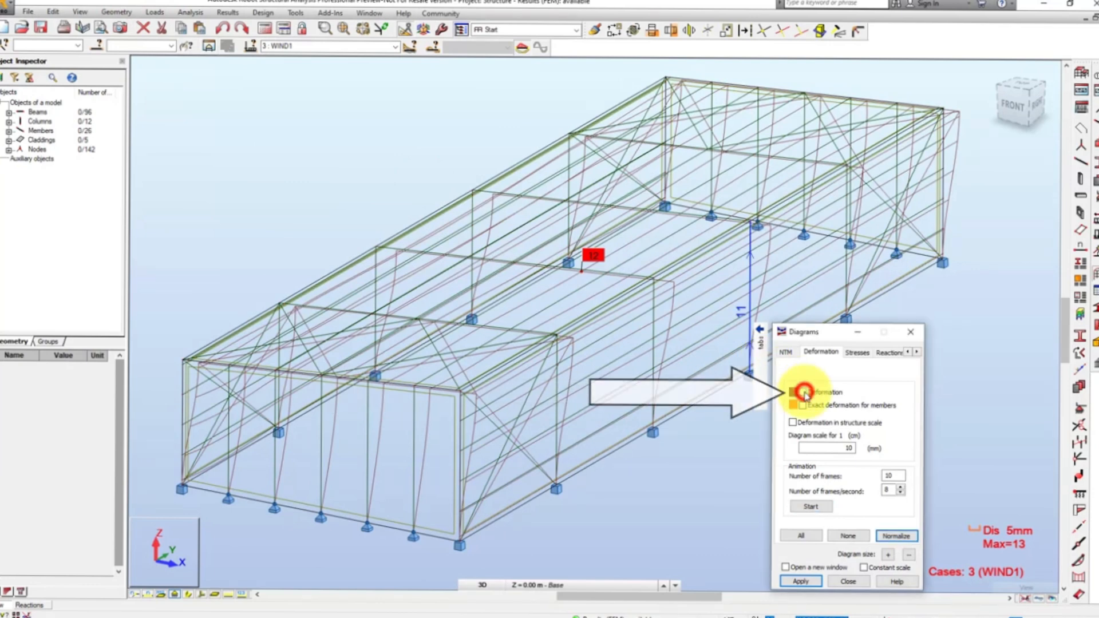
click(858, 353)
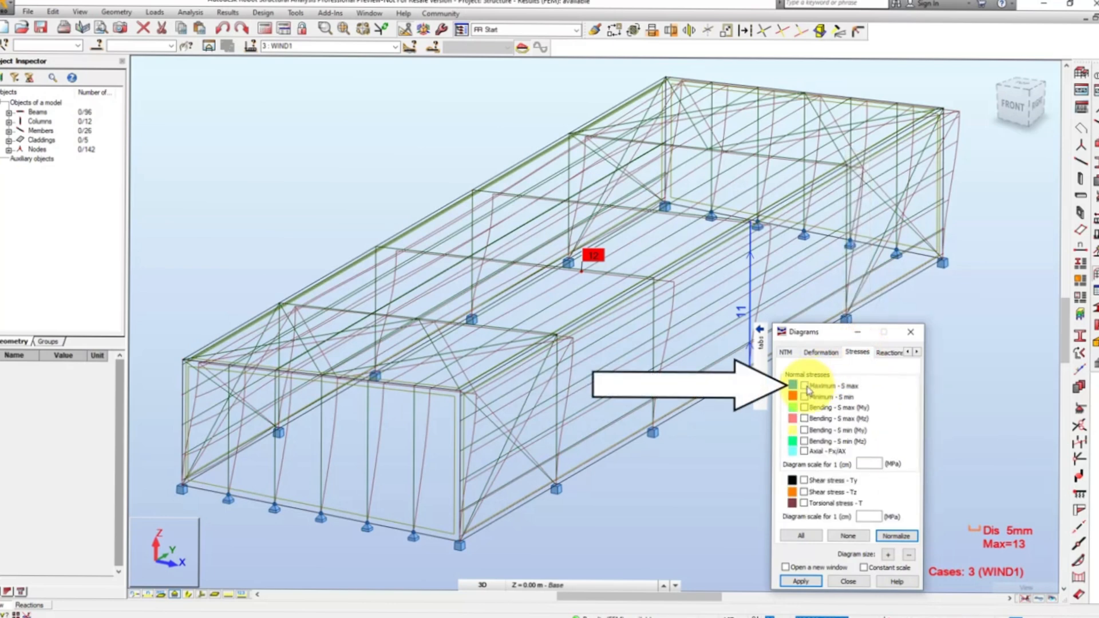
click(805, 386)
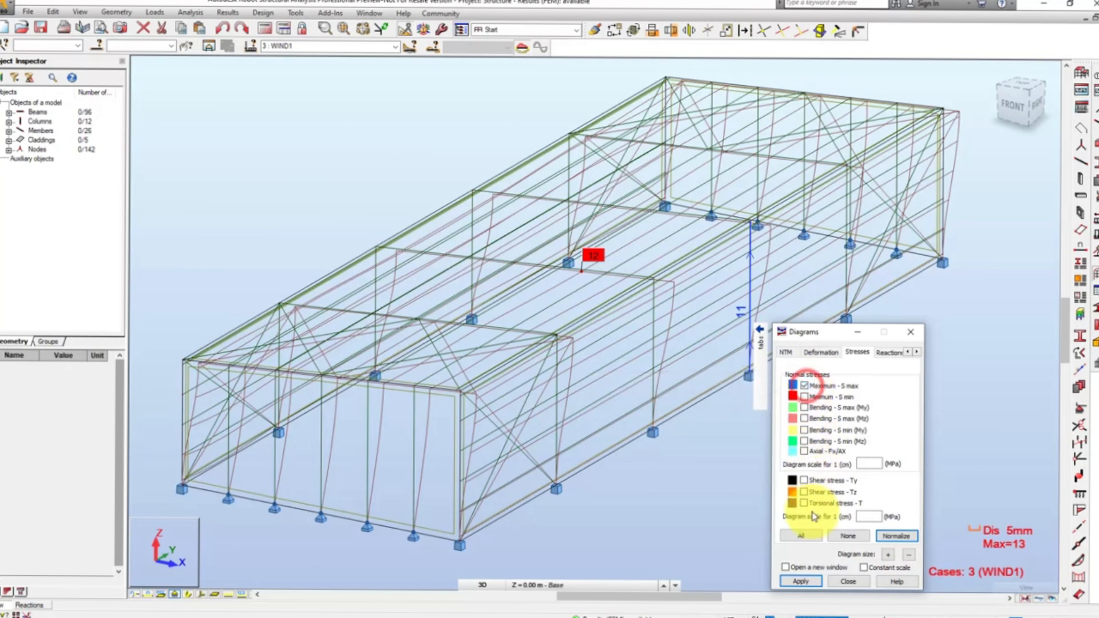
click(814, 583)
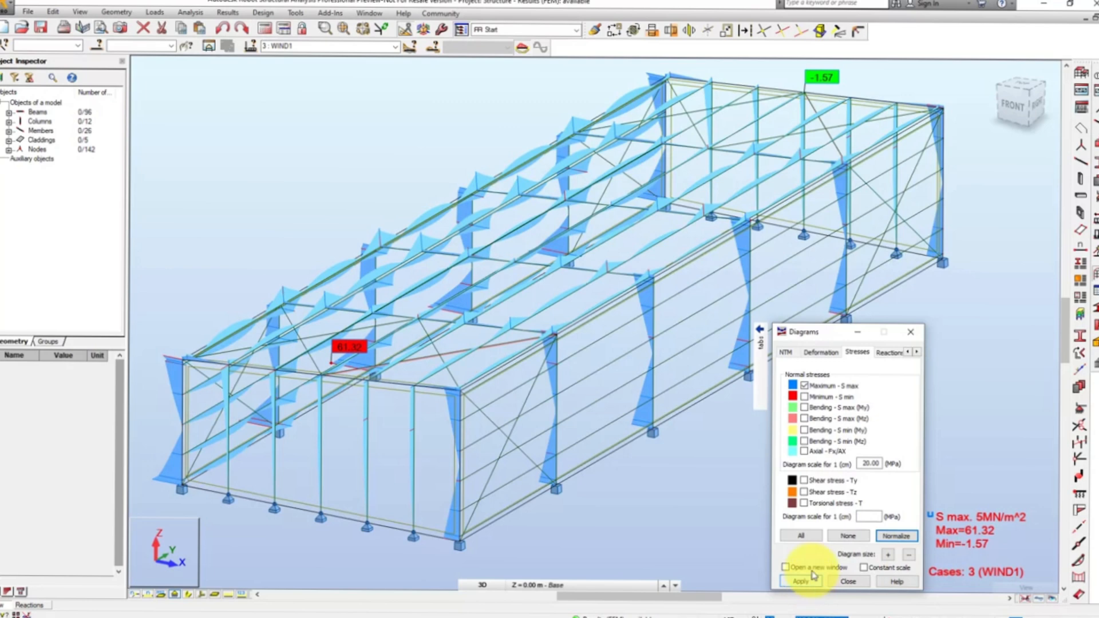
- Replace the maximum normal stress diagram with the minimum normal stress (S min) diagram on the members
click(805, 385)
click(806, 397)
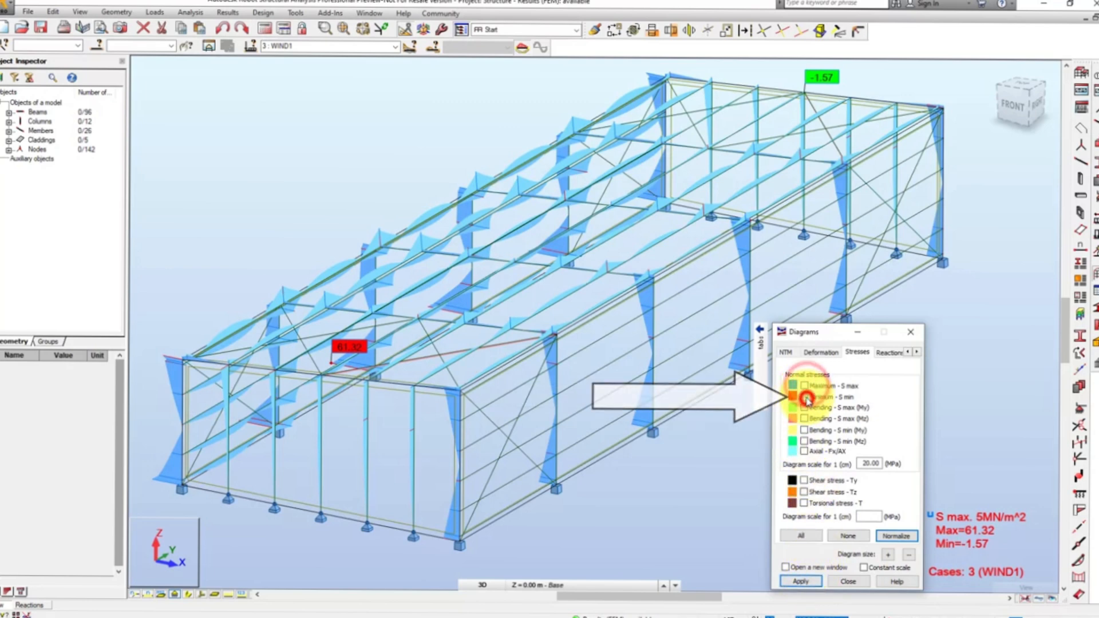
click(801, 581)
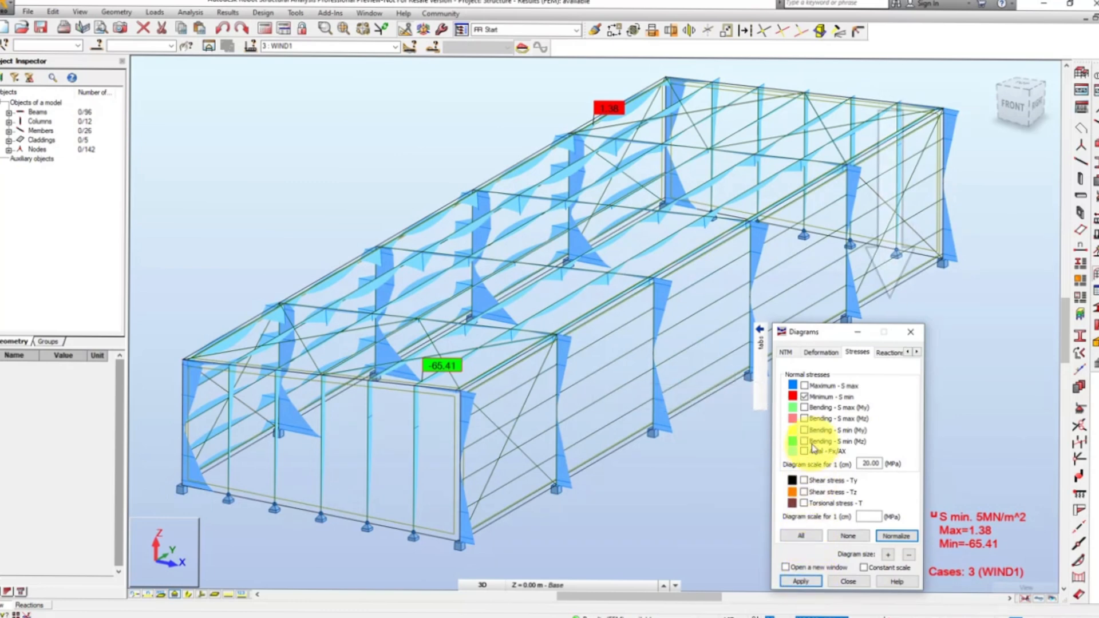
- Display the FX, FY and FZ support reactions with their descriptions on the structure
click(889, 352)
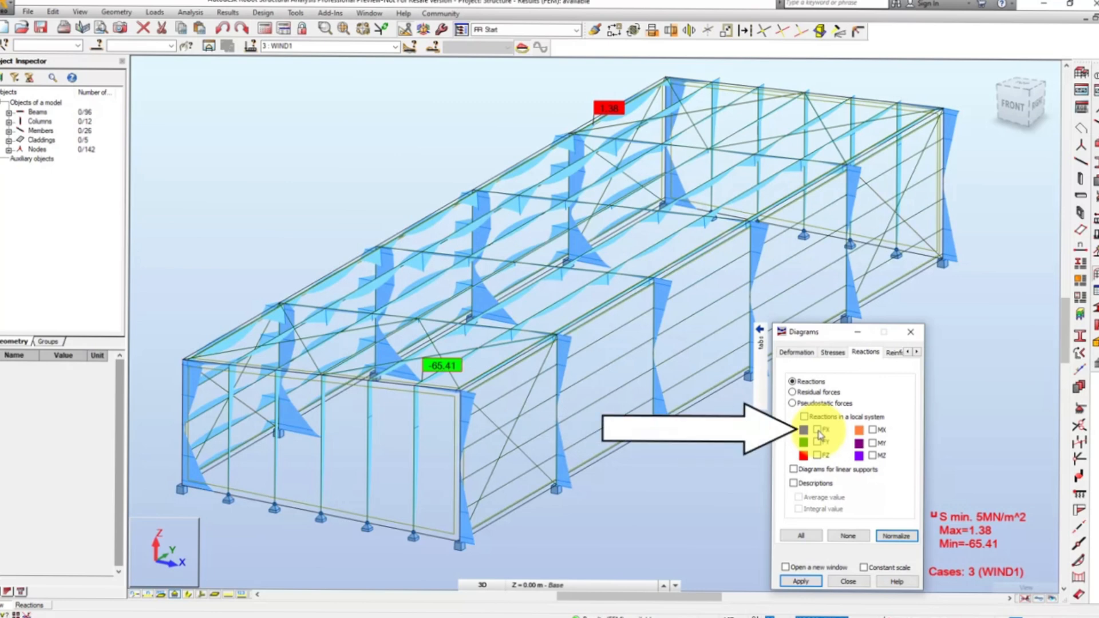
click(818, 429)
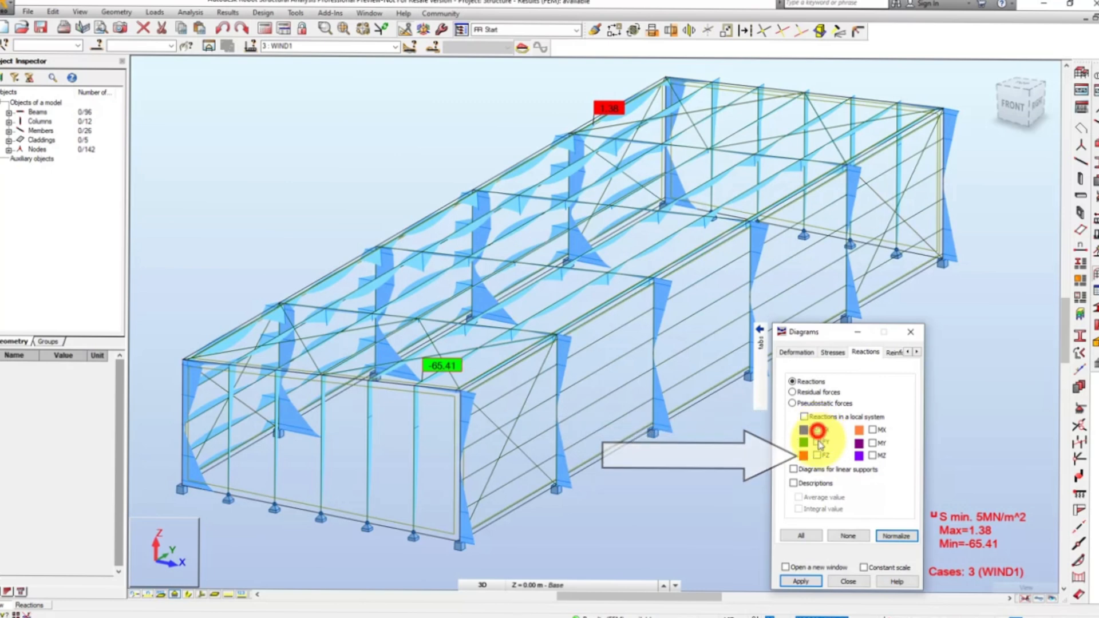
click(817, 442)
click(819, 455)
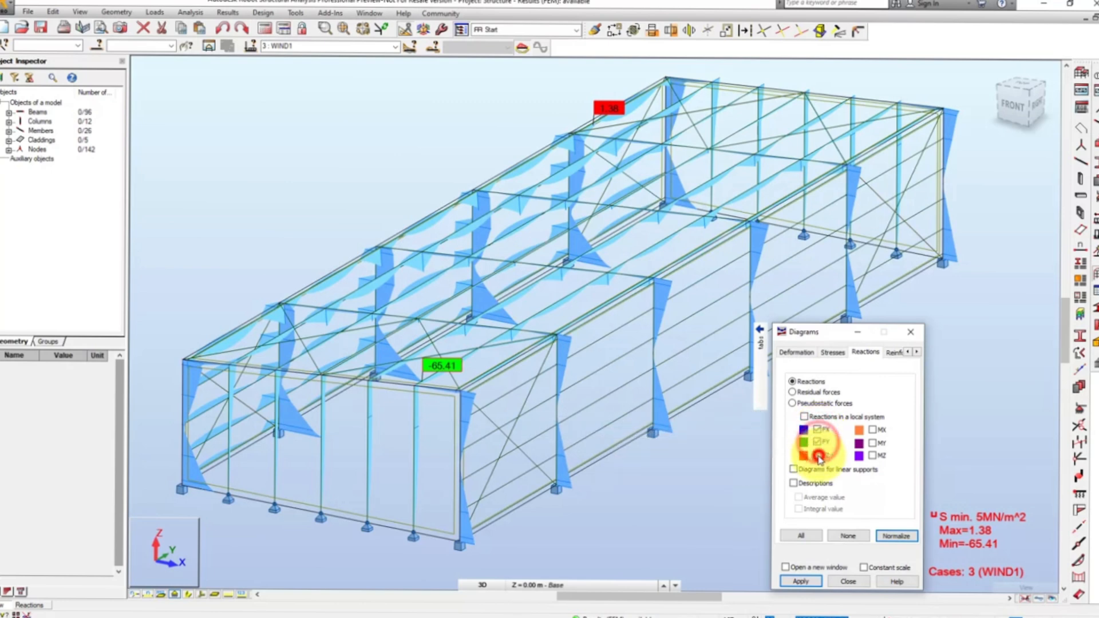
click(794, 483)
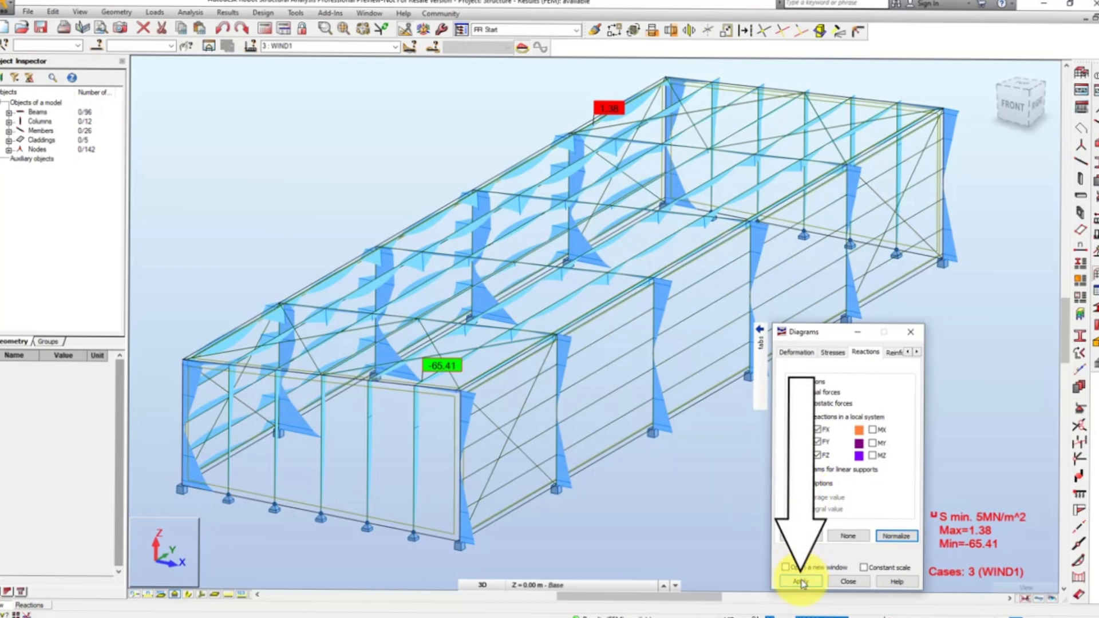
click(801, 582)
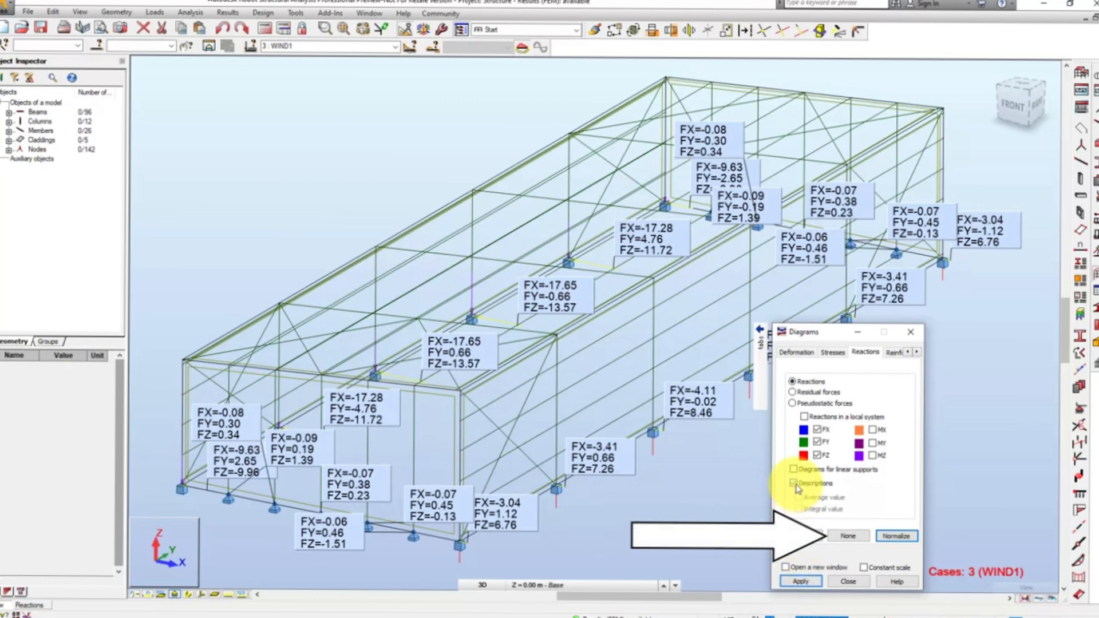
- Clear all reactions from the view and set the diagram parameters to undifferentiated positive and negative values with fence filling
click(846, 536)
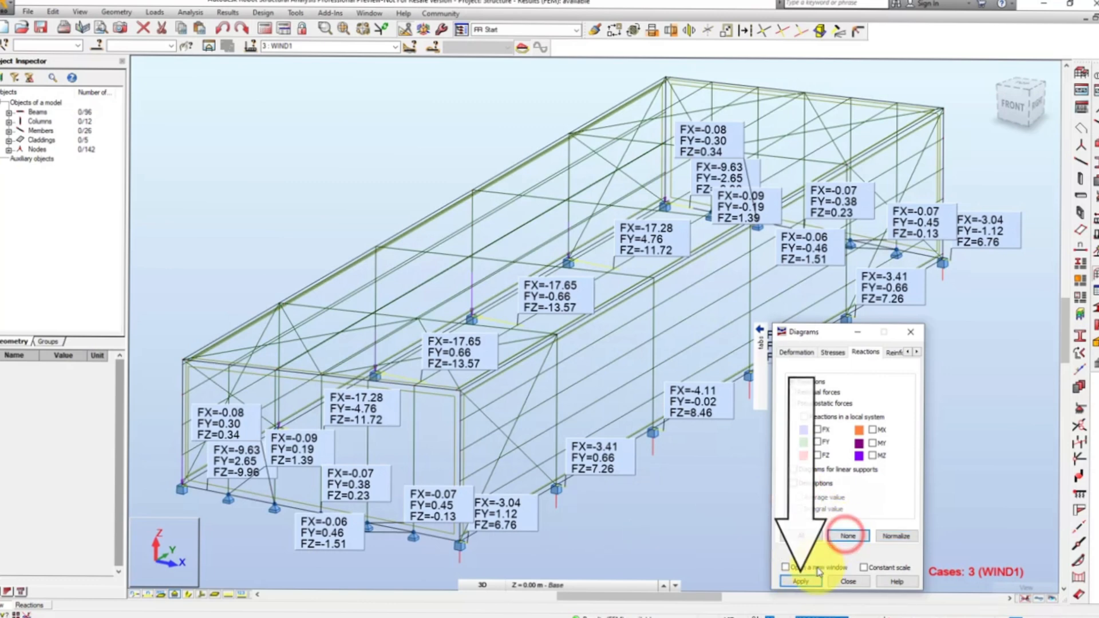
click(805, 582)
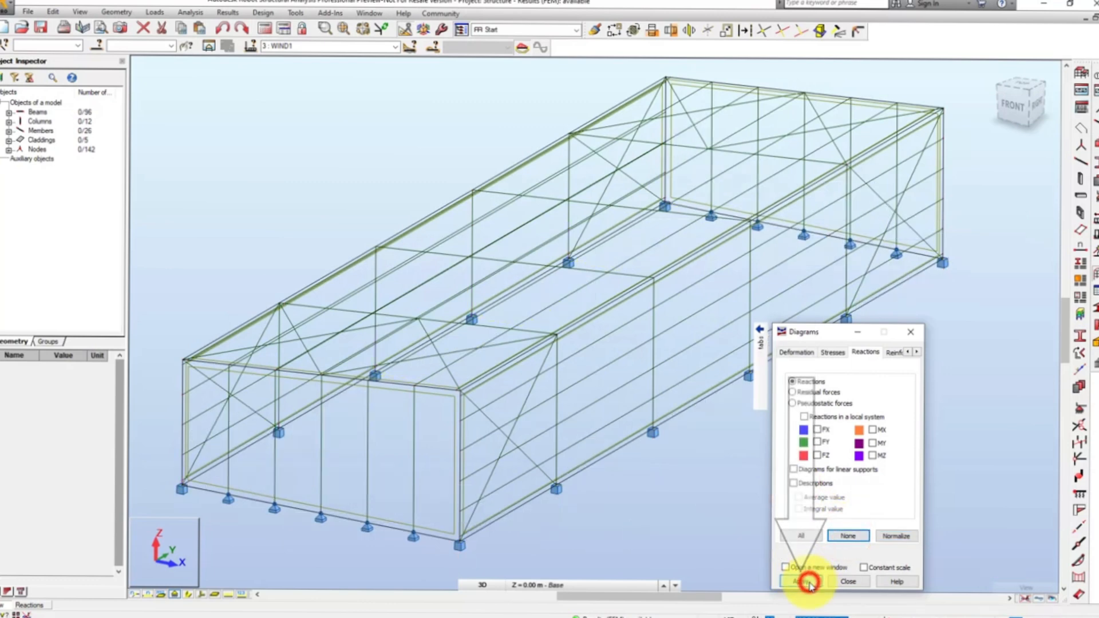
click(918, 353)
click(919, 353)
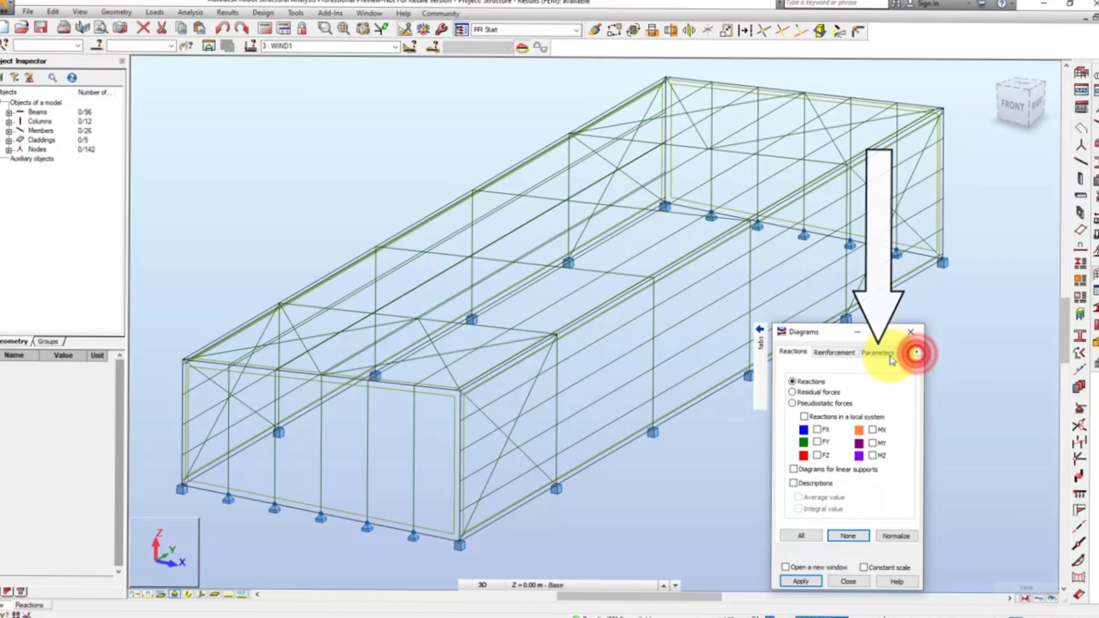
click(883, 355)
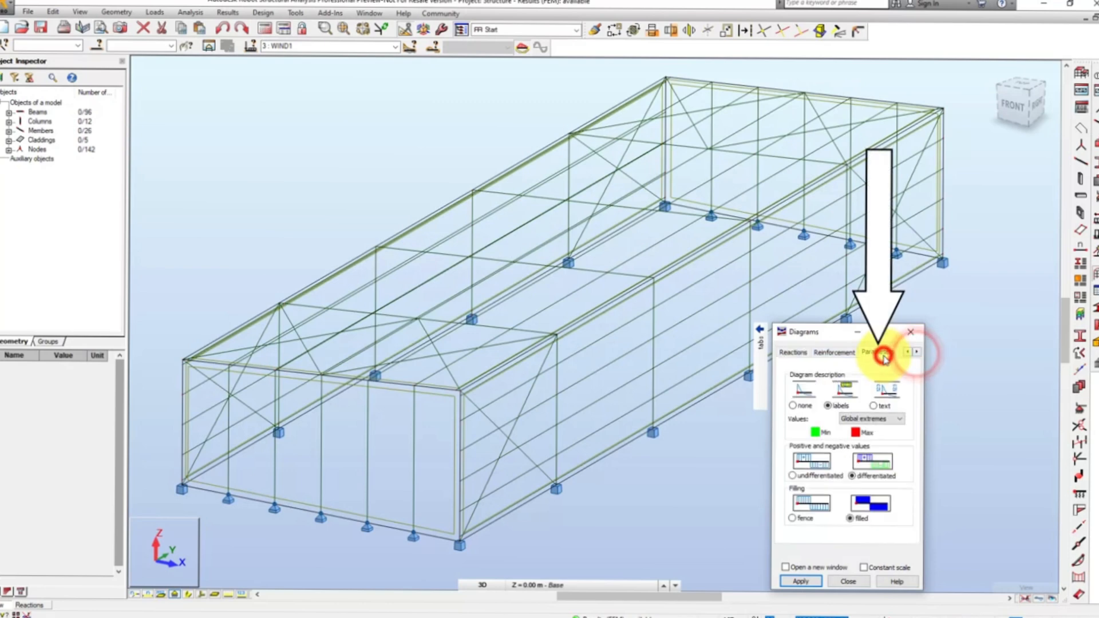
click(794, 475)
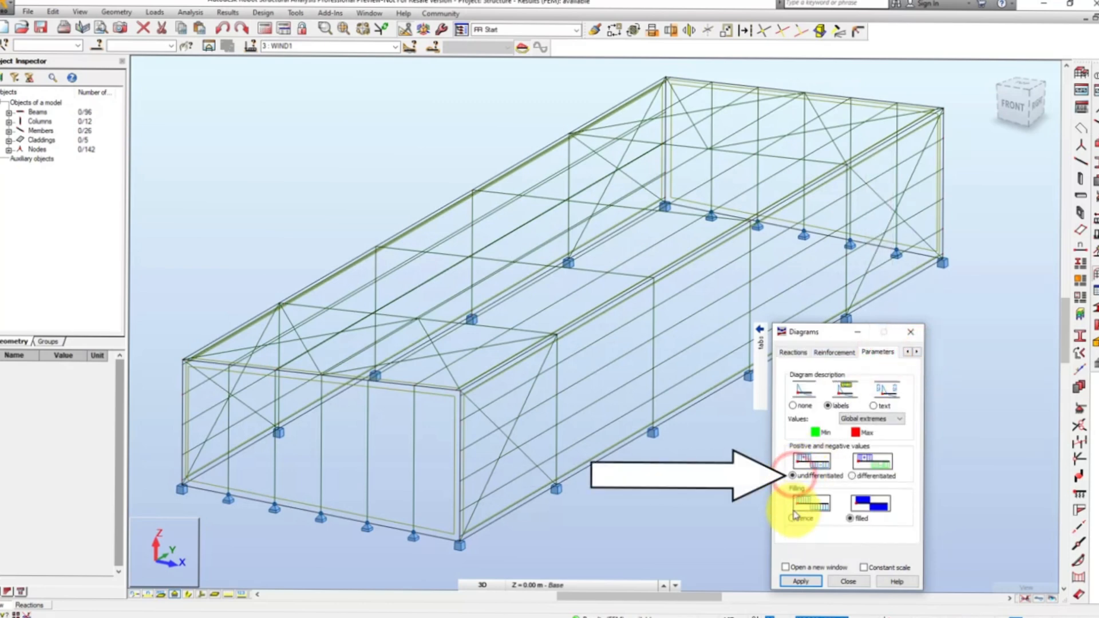
click(793, 519)
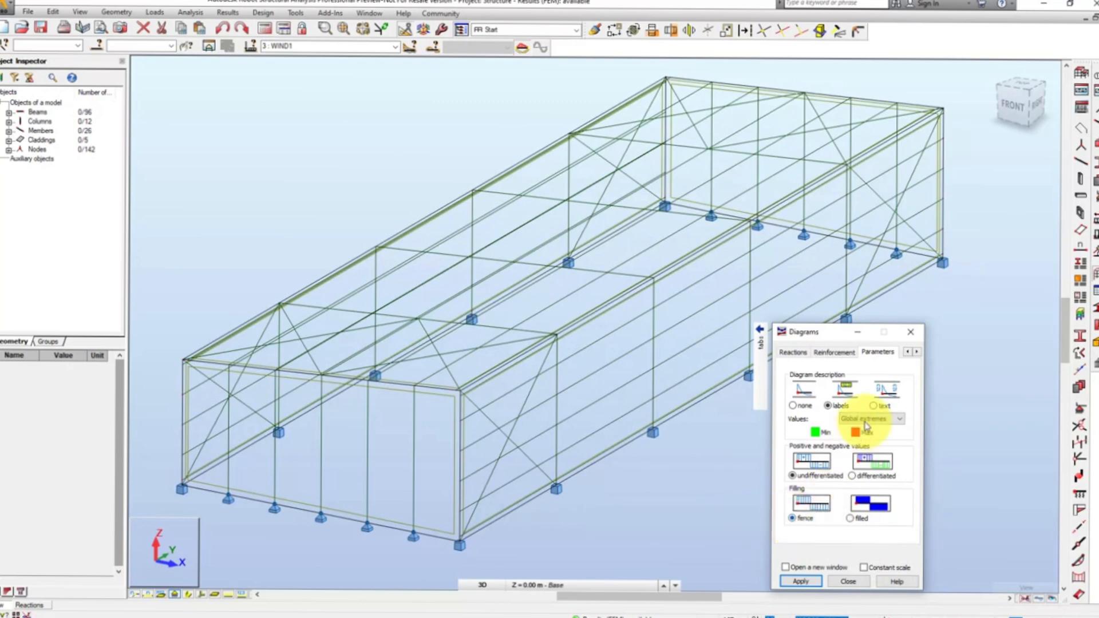
- Display the Mx, My and Mz moment diagrams on the members with normalized scales
click(907, 353)
click(908, 354)
click(908, 353)
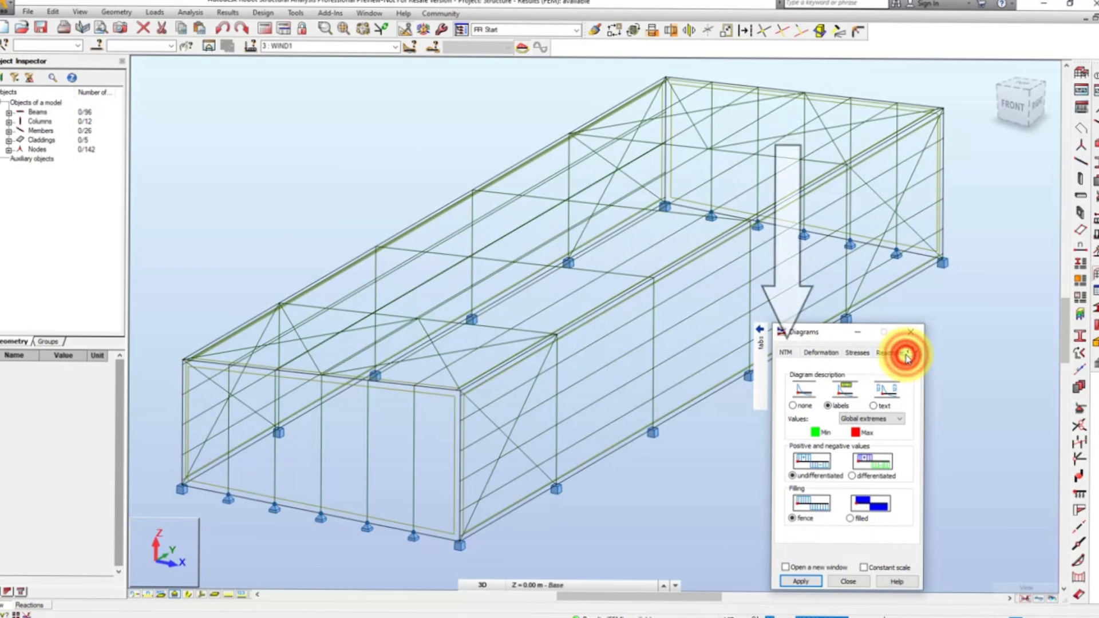
click(907, 354)
click(801, 356)
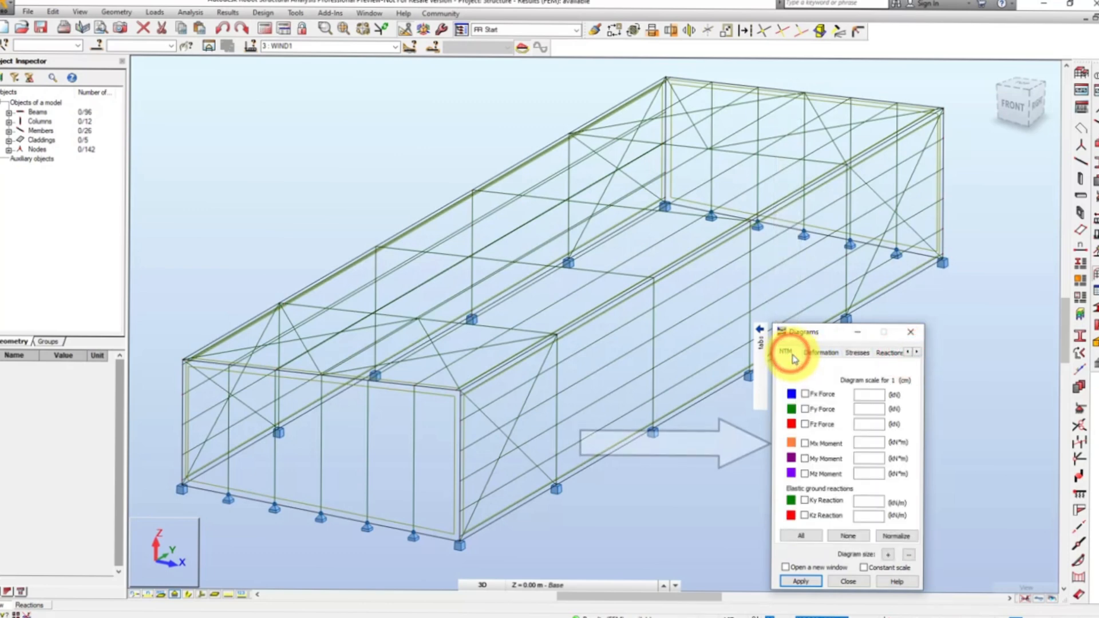
click(806, 444)
click(806, 459)
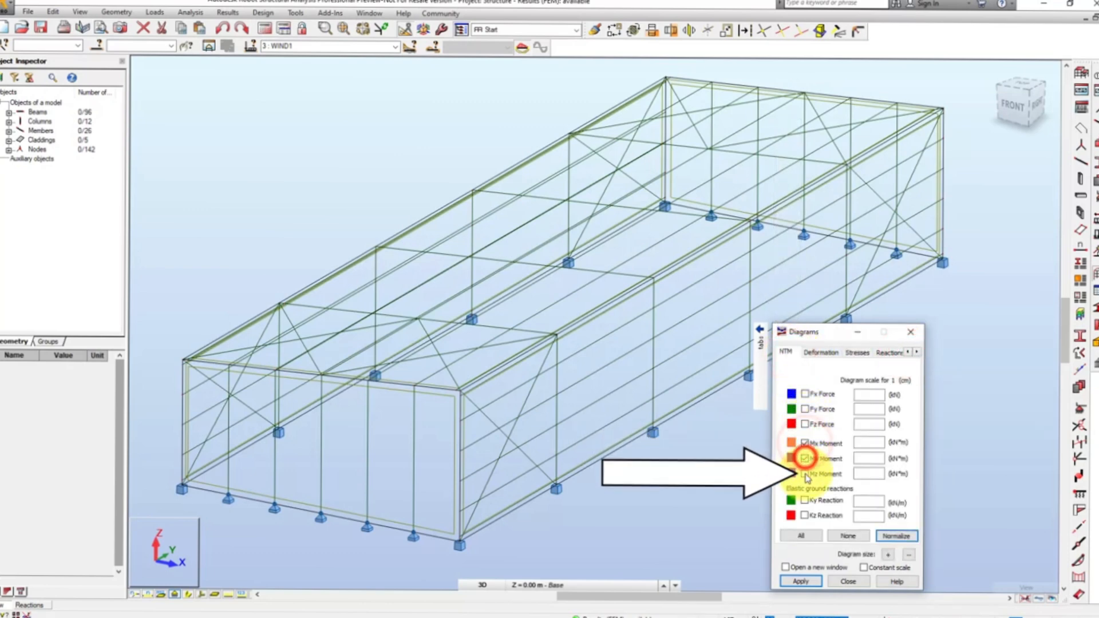
click(807, 473)
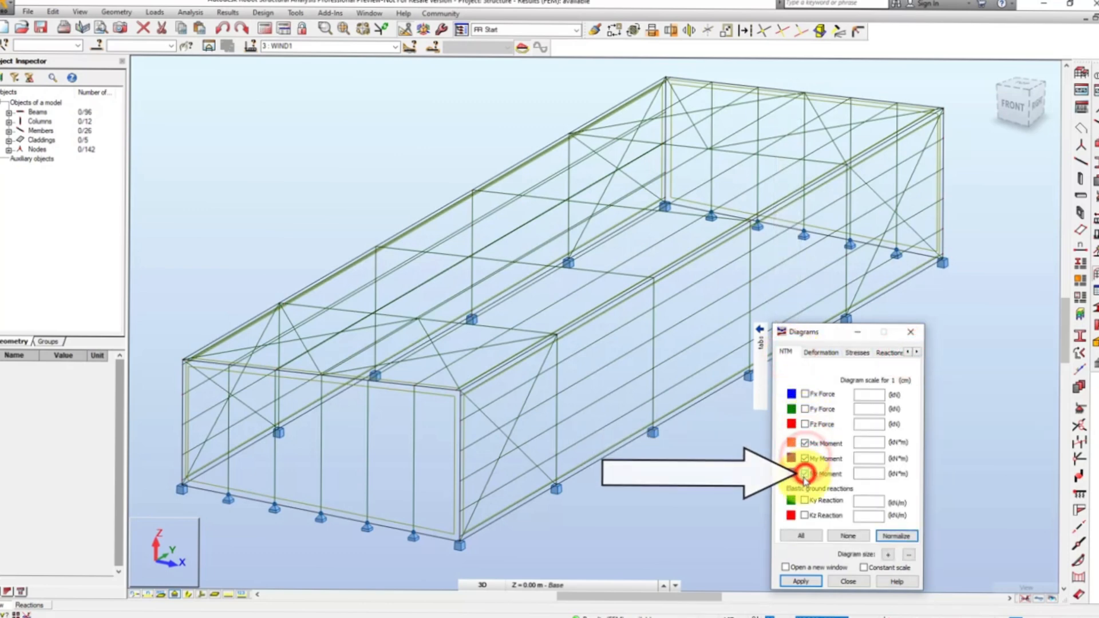
click(894, 539)
click(809, 582)
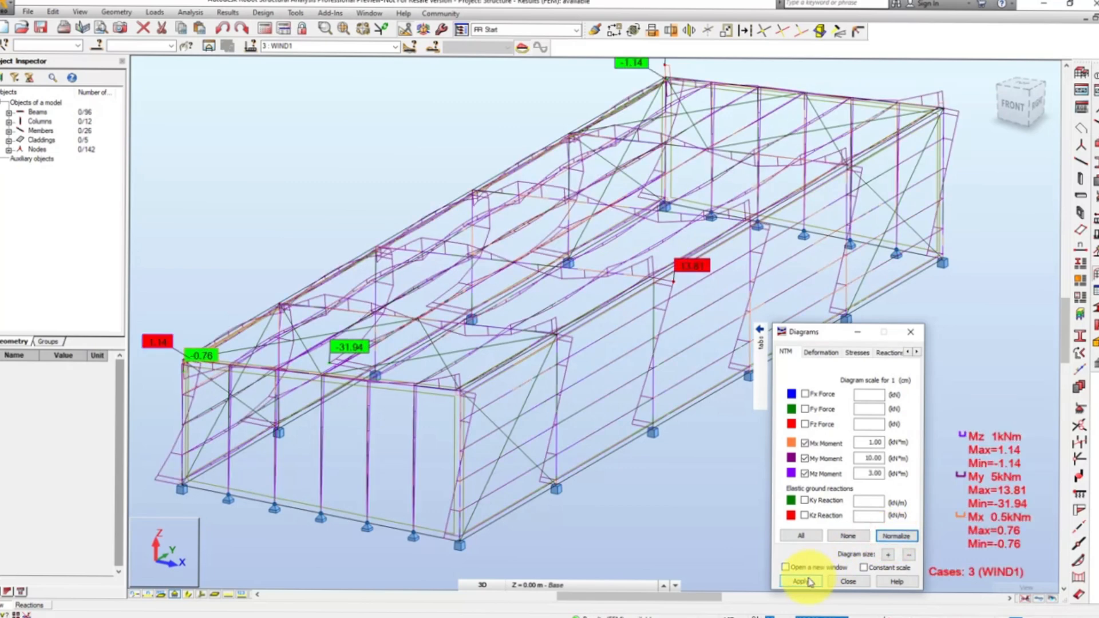
- Enlarge the moment diagrams and set the Mx Moment scale to 1.00 kN*m per 1 cm
click(887, 555)
click(801, 582)
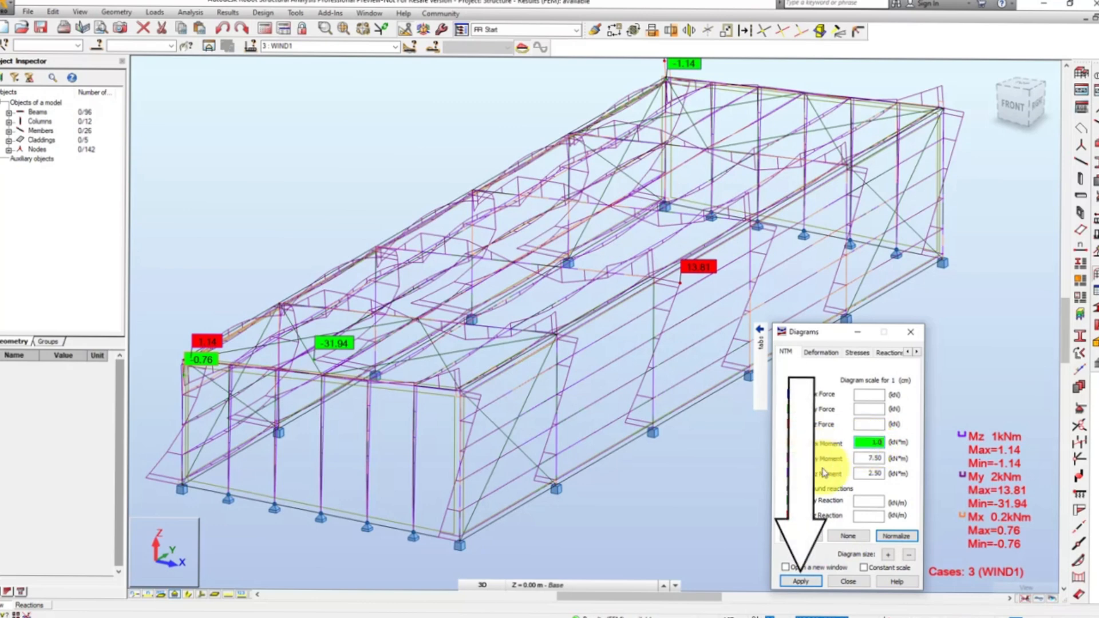
click(805, 582)
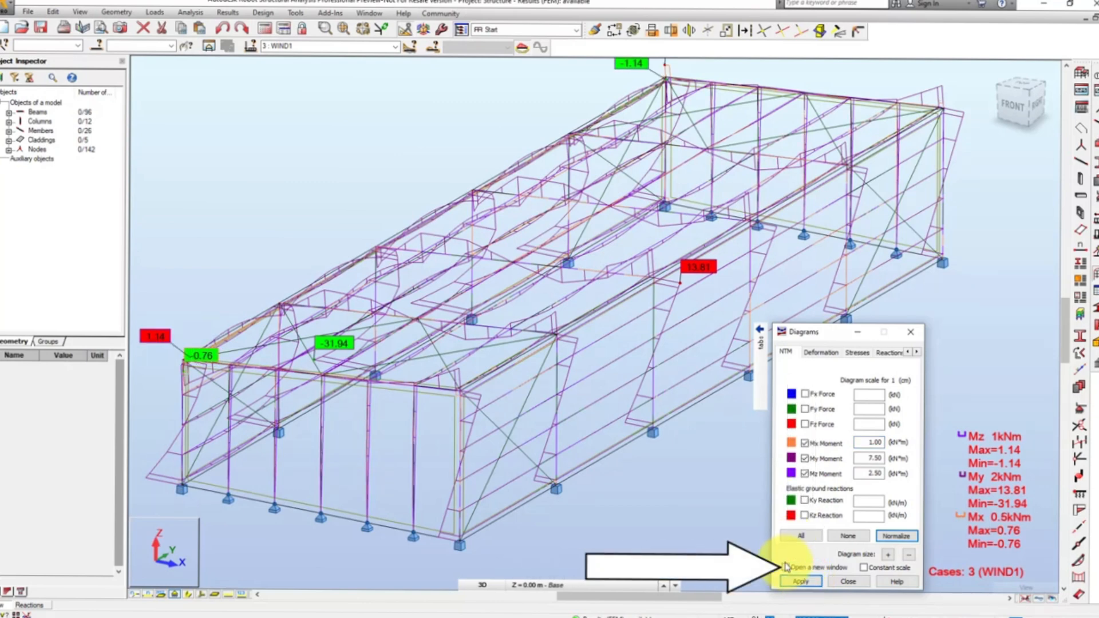
- Show the moment diagrams in a new window with the extremes table and enlarge the 3D view above the table
click(786, 567)
click(801, 581)
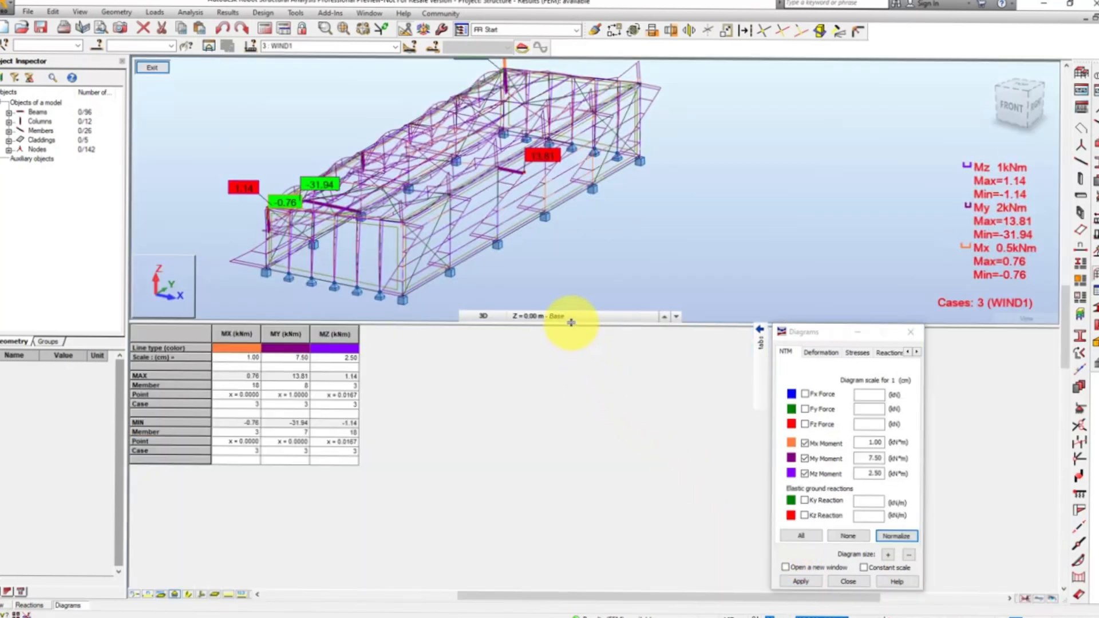
drag(571, 323, 552, 426)
scroll(425, 234, up, 2)
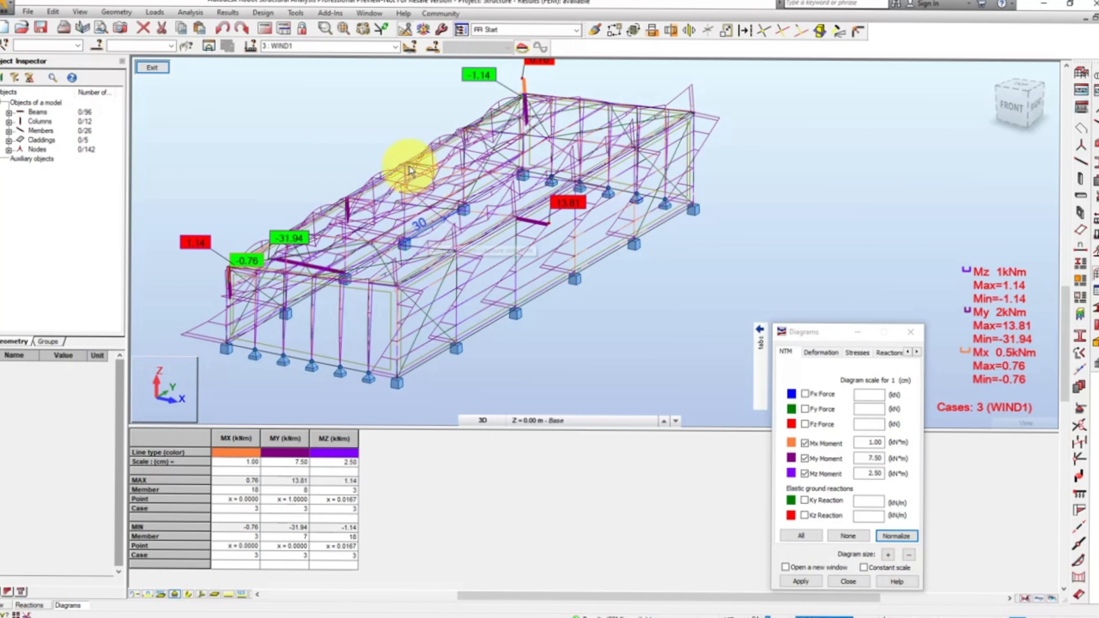
- View the moment diagrams for load case WIND2, followed by load case LL1
click(395, 47)
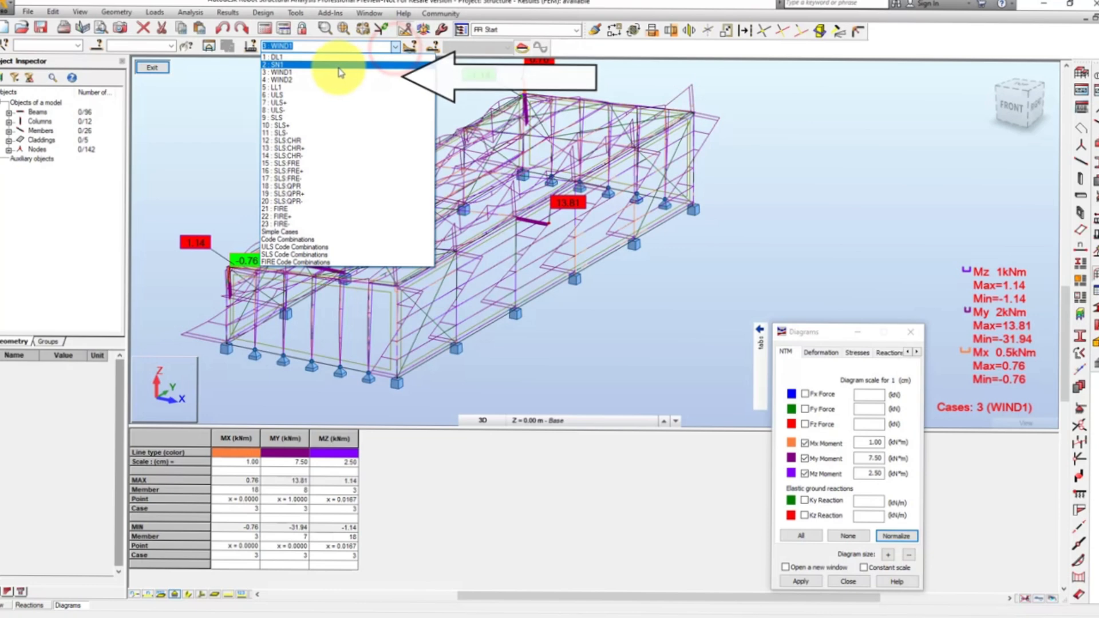
click(327, 81)
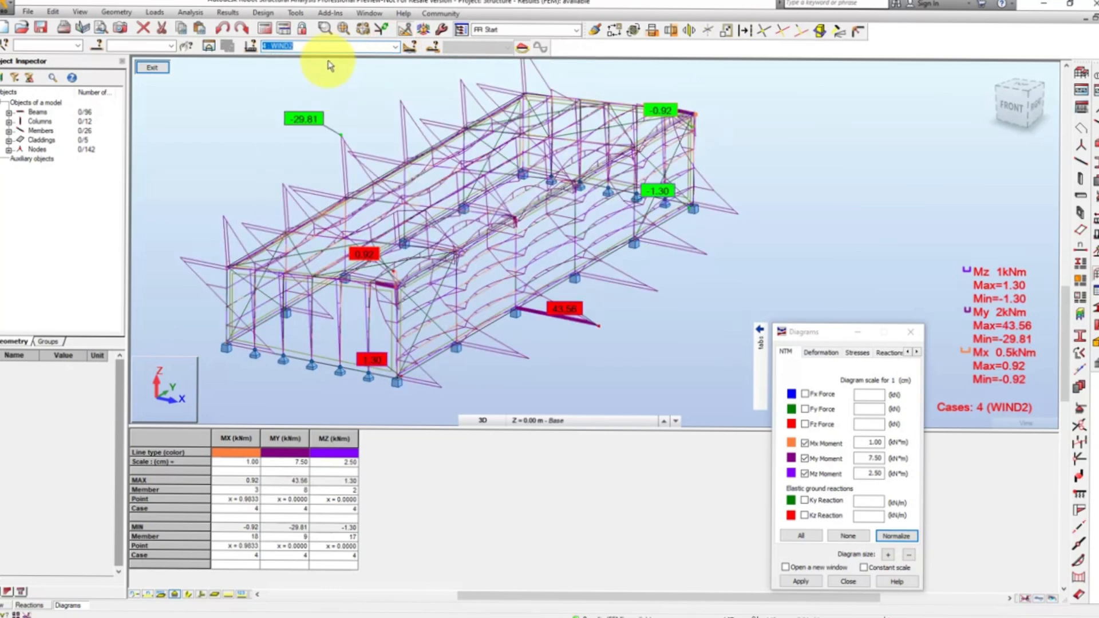
click(395, 47)
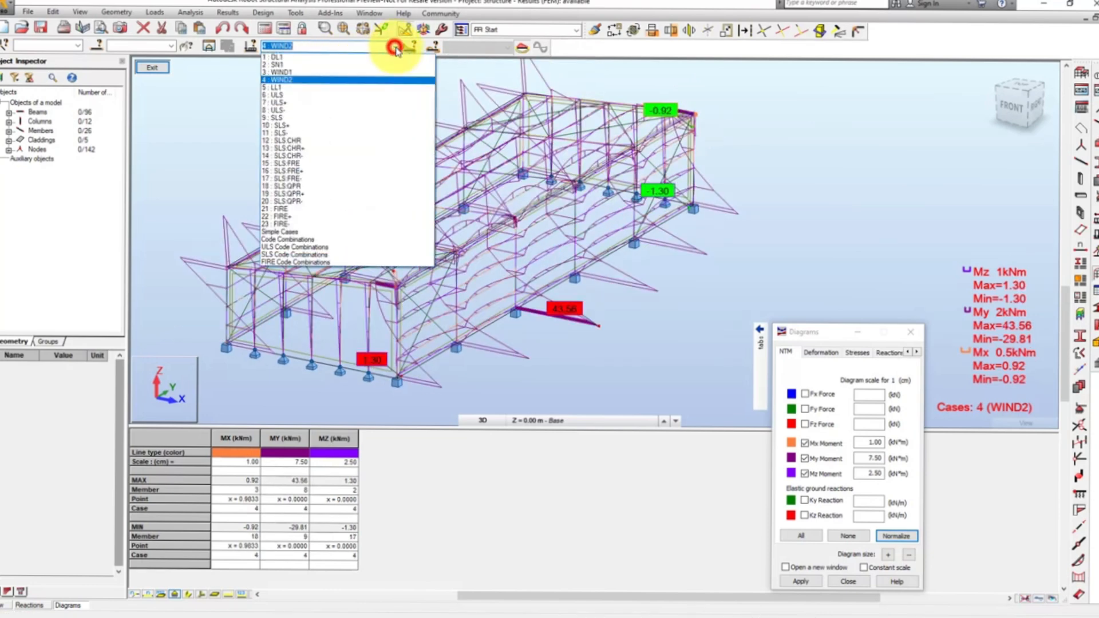
click(314, 87)
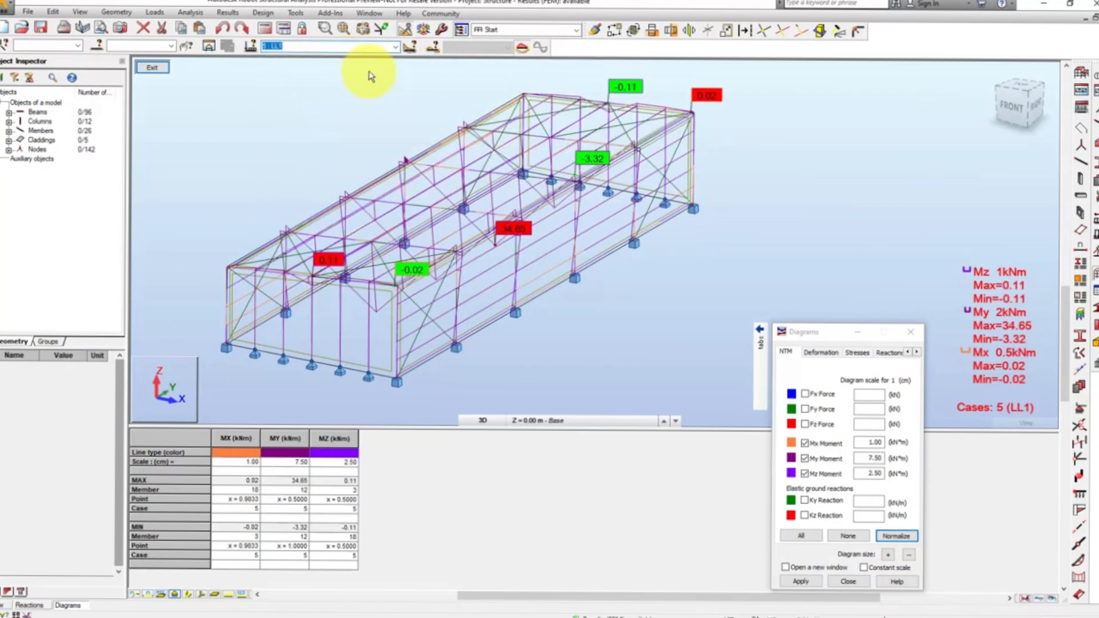
- Switch the moment diagrams to the ULS combinations and normalize the diagram scales
click(395, 47)
click(325, 95)
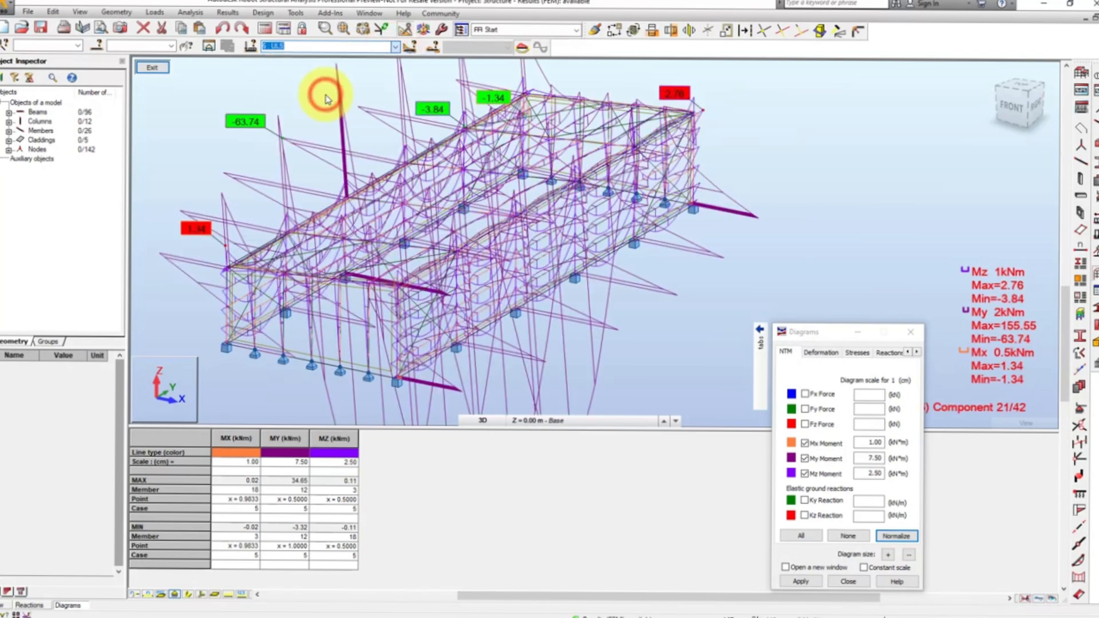
click(894, 535)
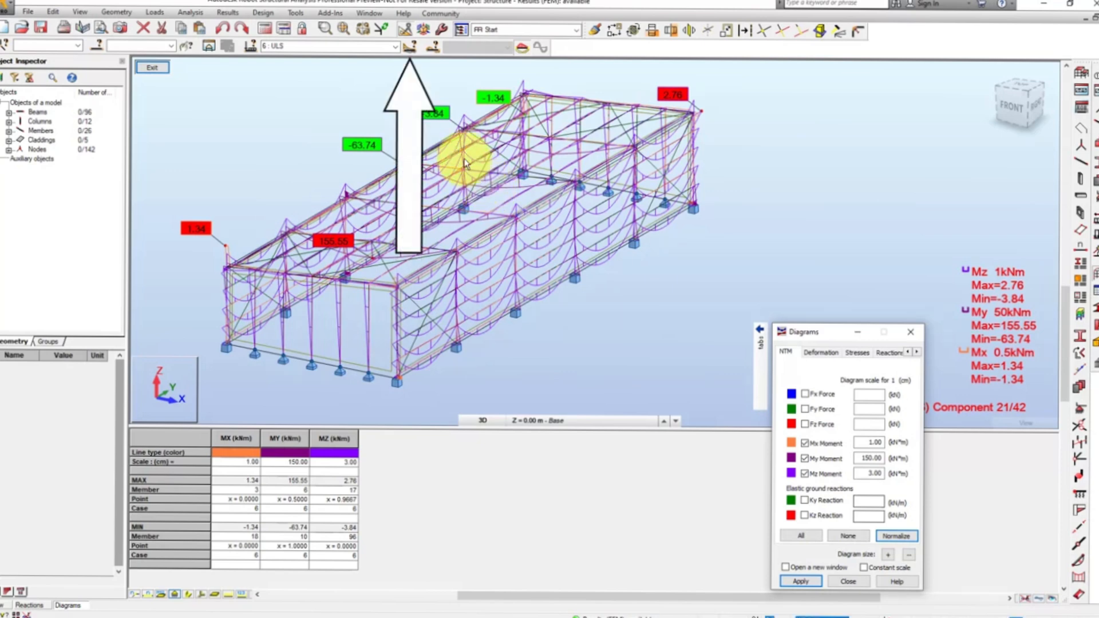
- Display the moments for component 8 of the ULS case, close the component selection and exit the separate diagram window
click(411, 46)
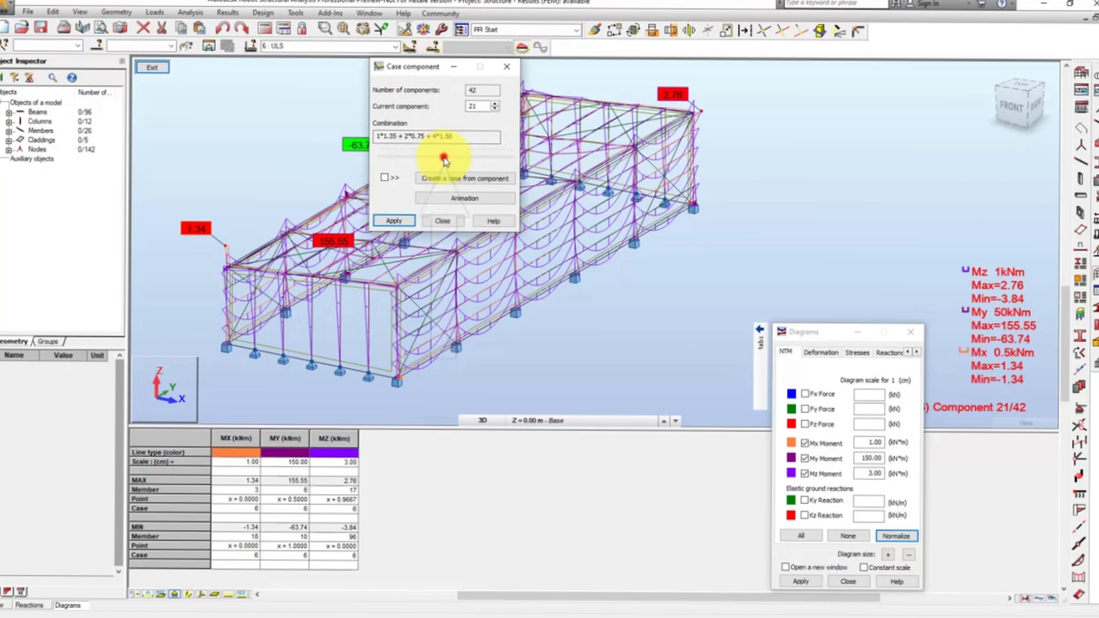
drag(444, 157, 403, 158)
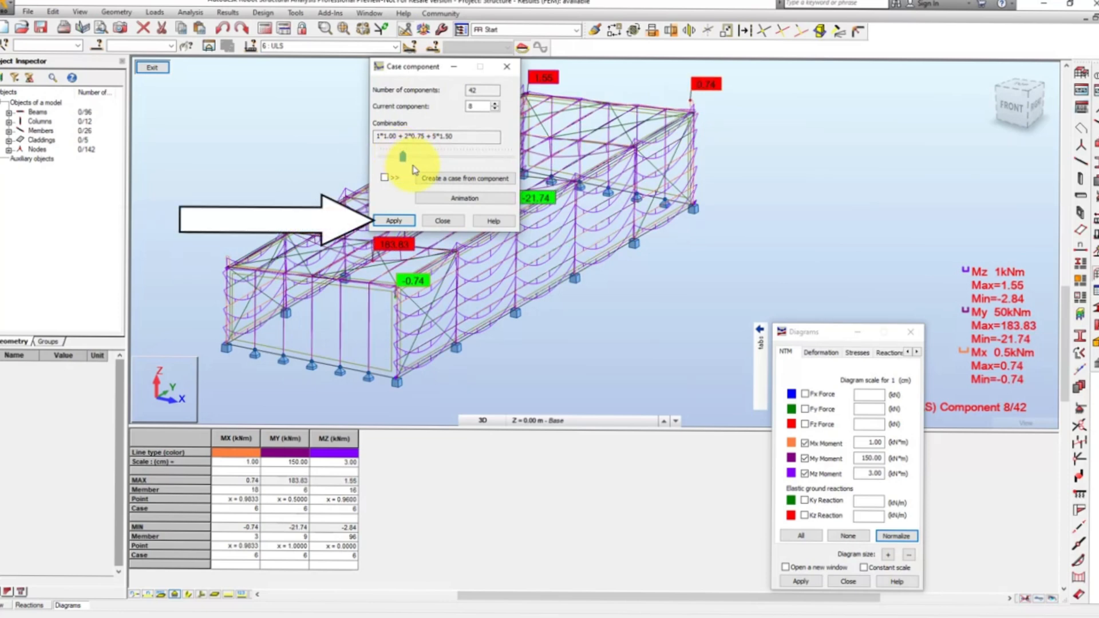
click(394, 221)
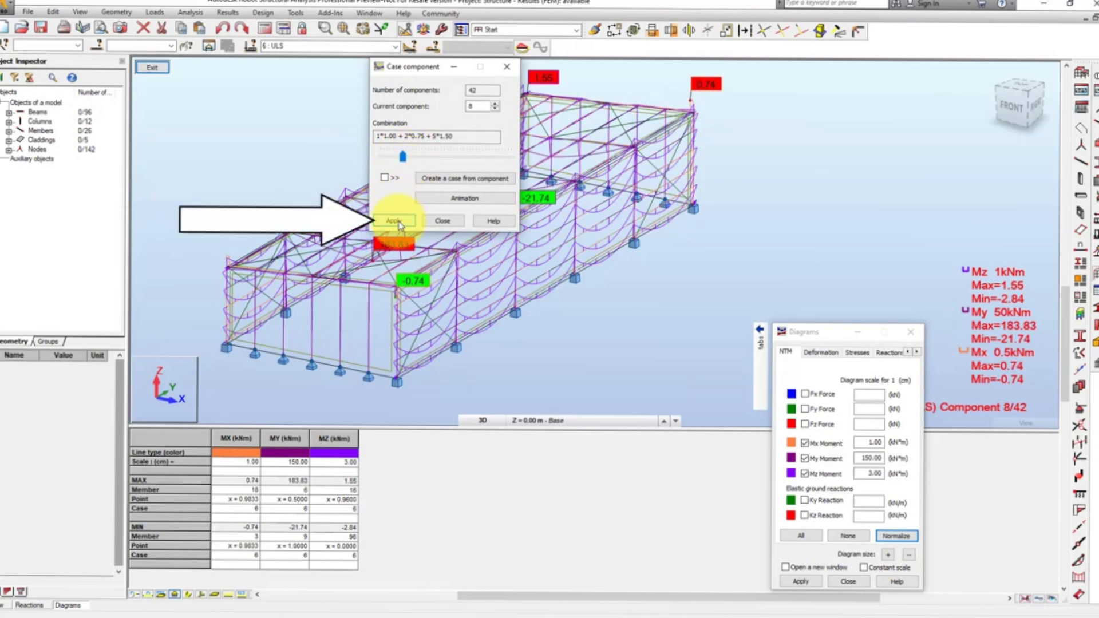
click(442, 224)
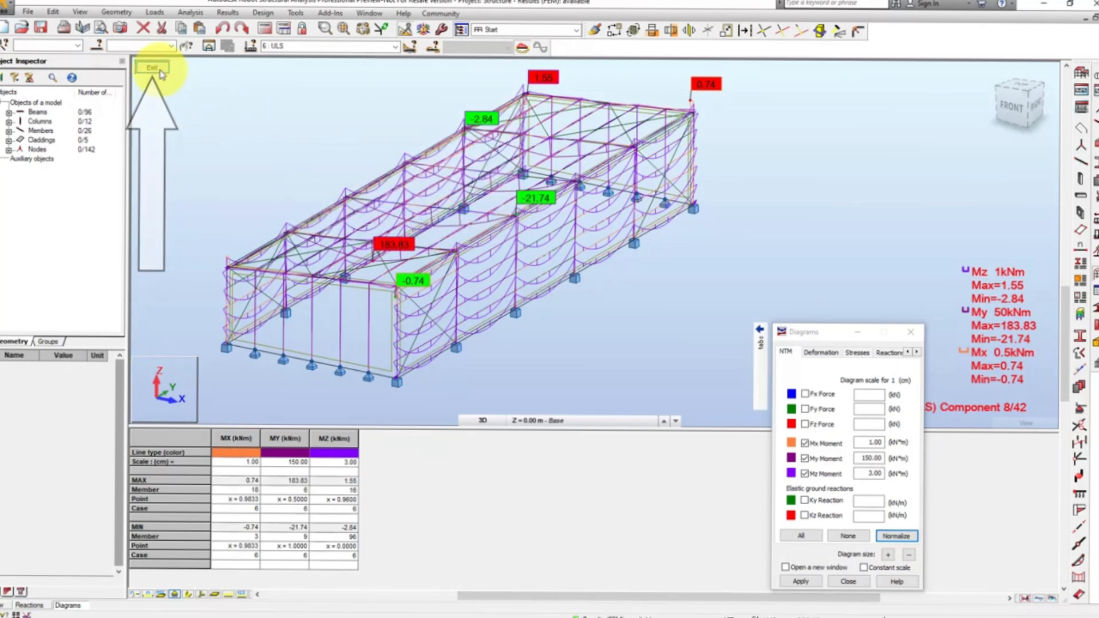
click(159, 69)
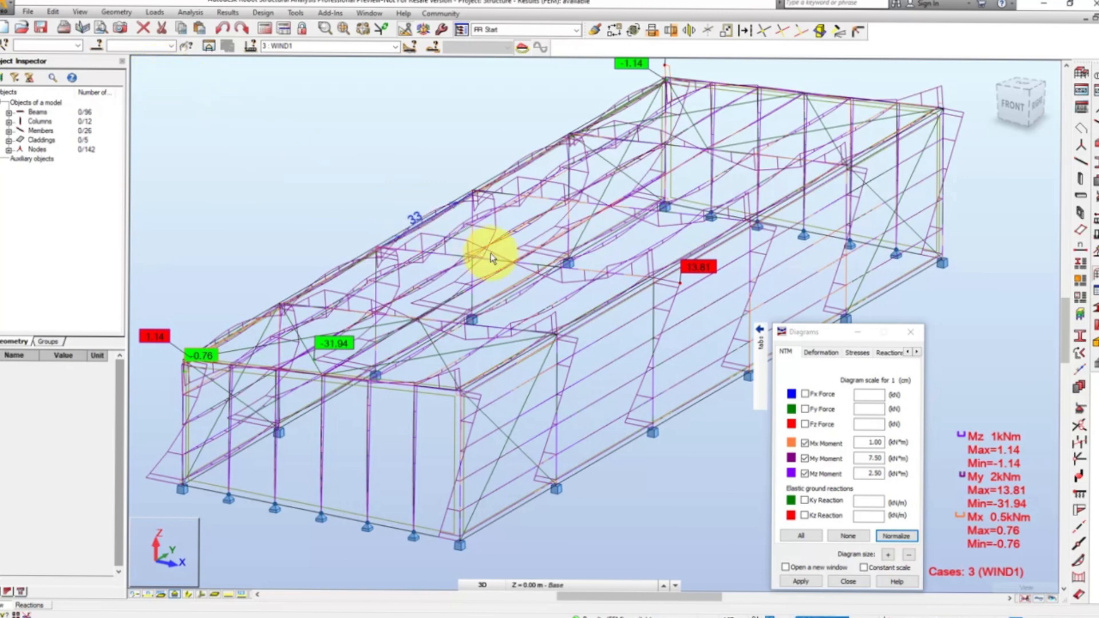
- Turn off the Mx, My and Mz moment diagrams on the whole structure and close the diagram settings
click(805, 444)
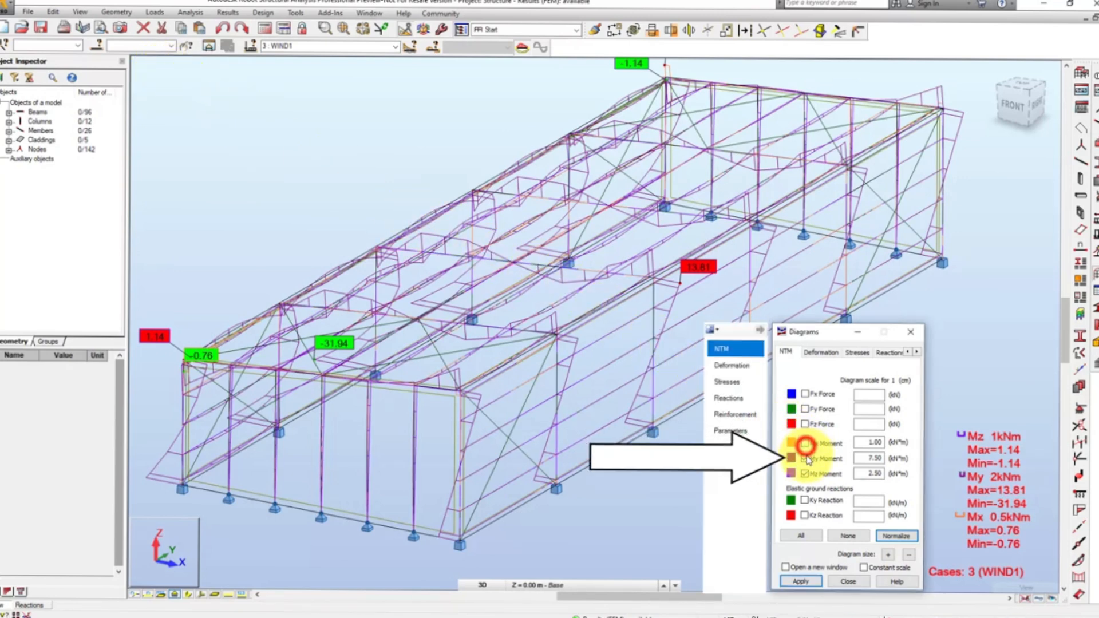
click(805, 459)
click(806, 474)
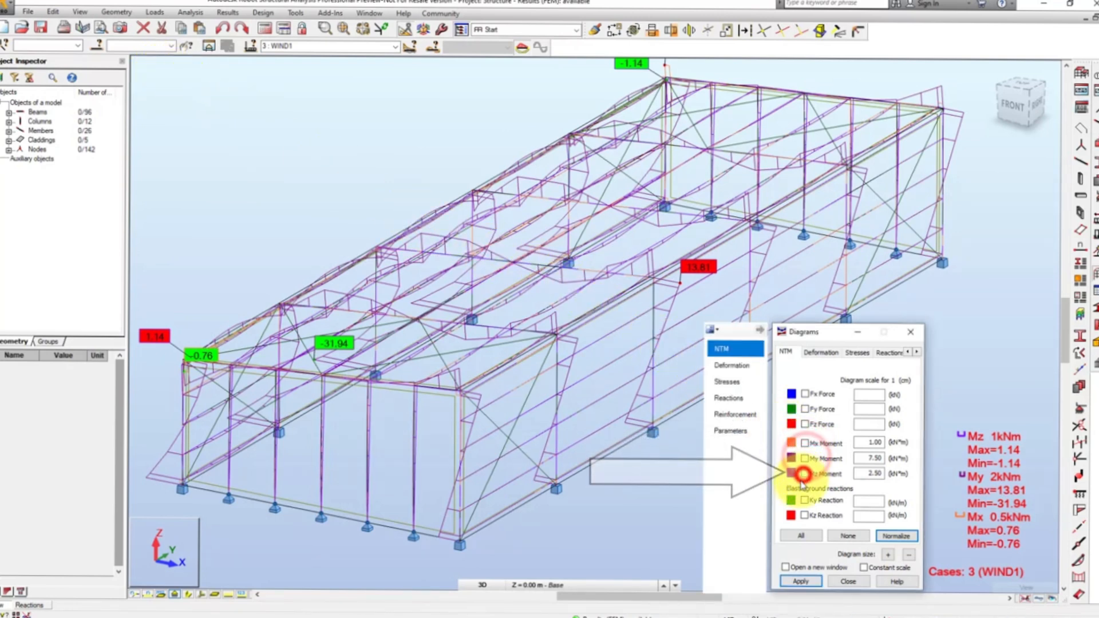
click(801, 581)
click(848, 581)
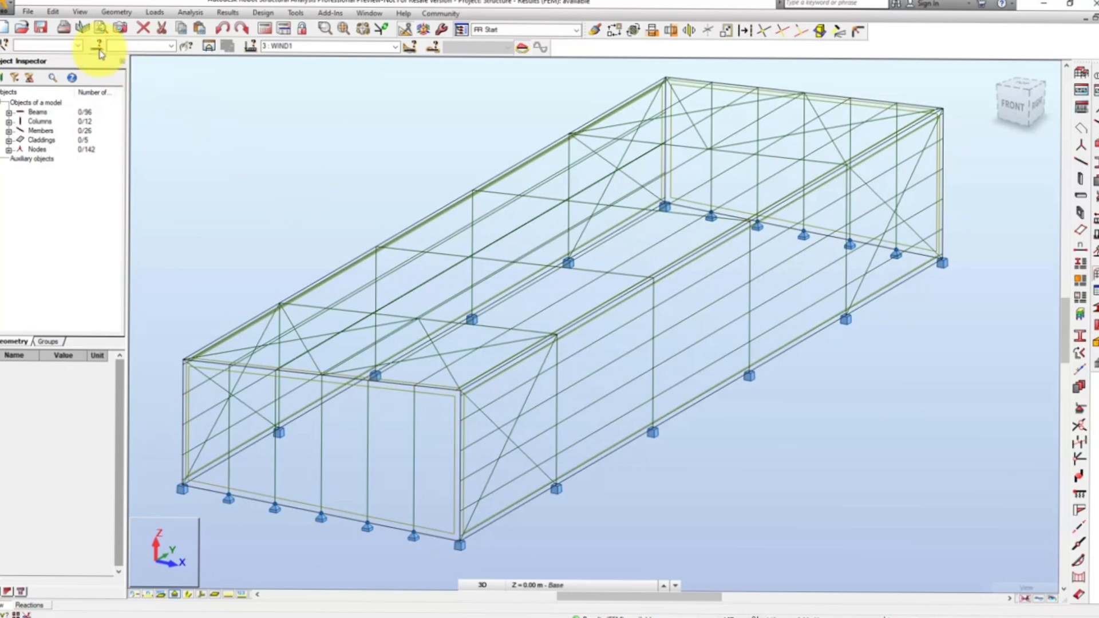
- Restrict the model display so that attributes are shown only for selected objects
click(86, 15)
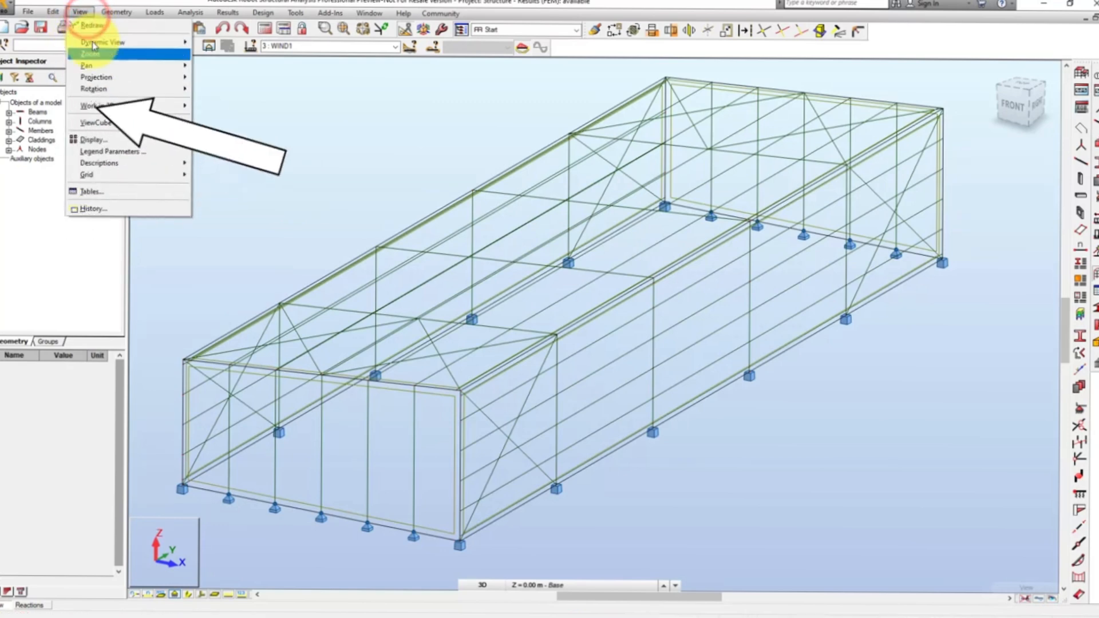
click(111, 140)
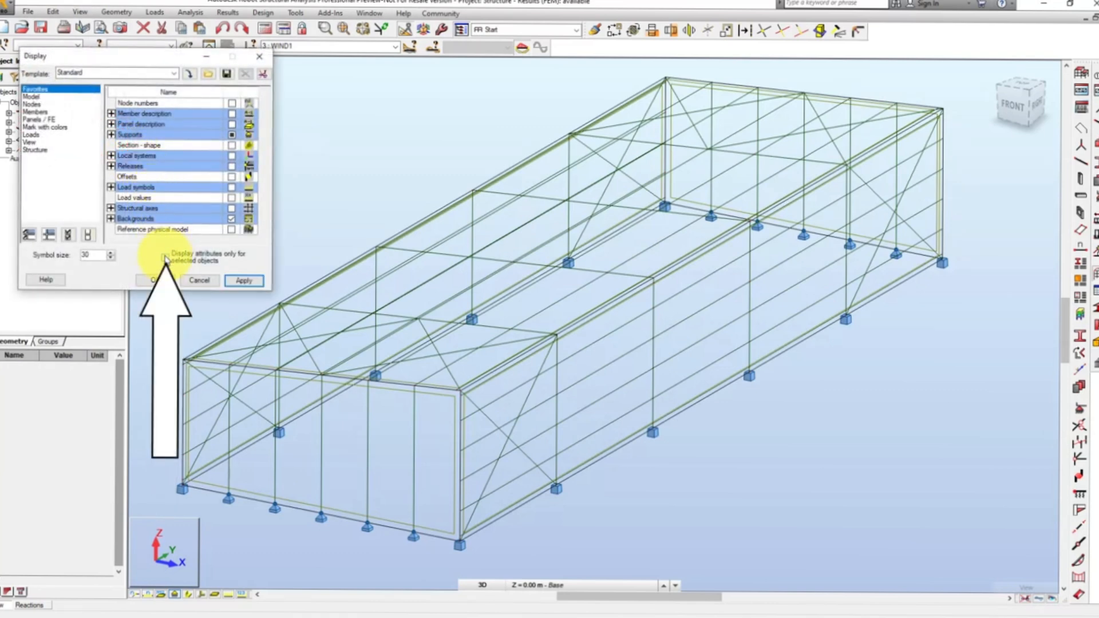
click(165, 257)
click(244, 280)
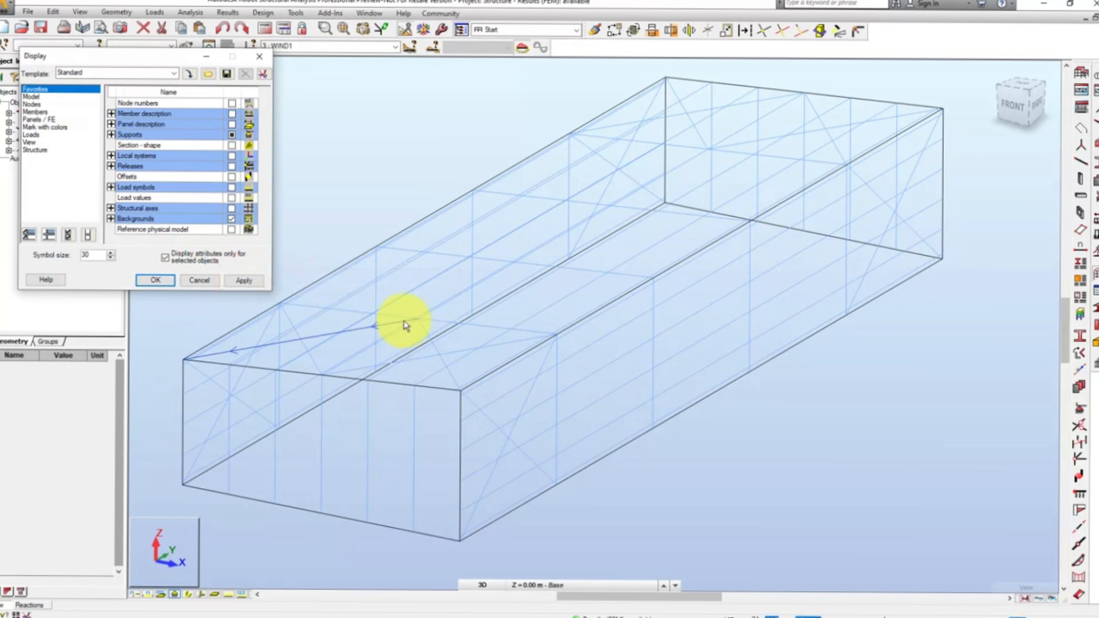
- Select rafter 6 and extend the selection to all members with the same cross-section
click(435, 322)
right_click(434, 318)
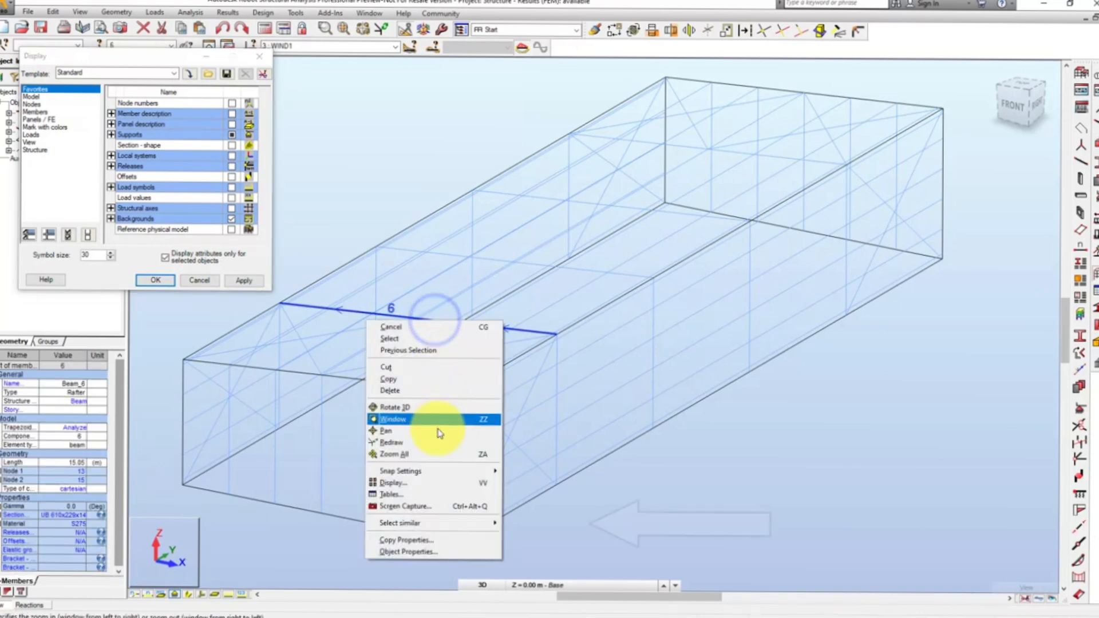
mouse_move(486, 523)
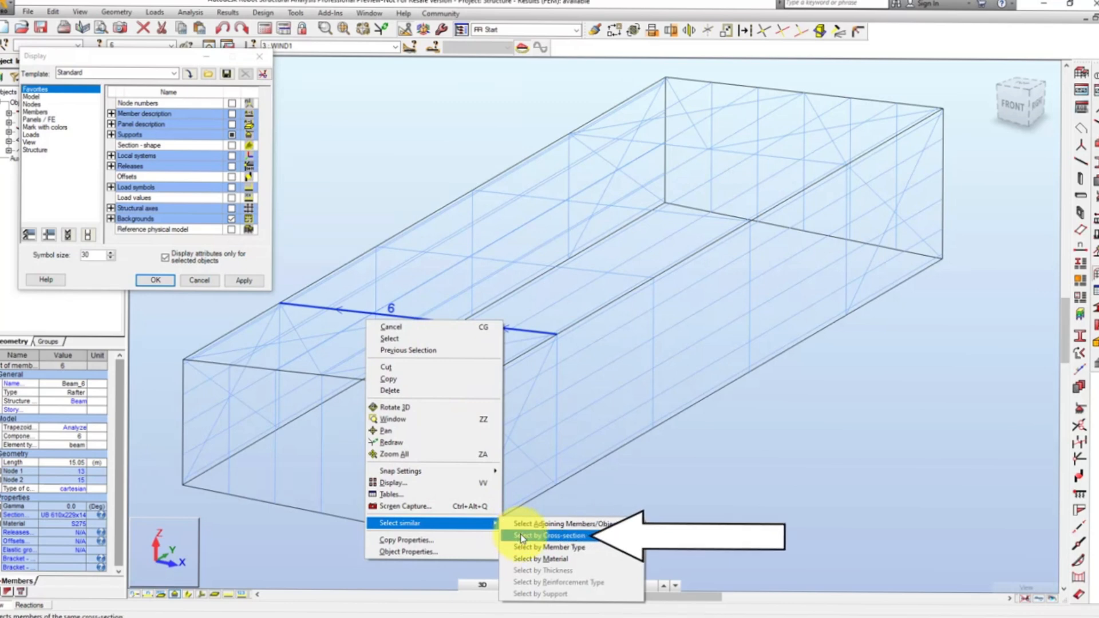
click(522, 538)
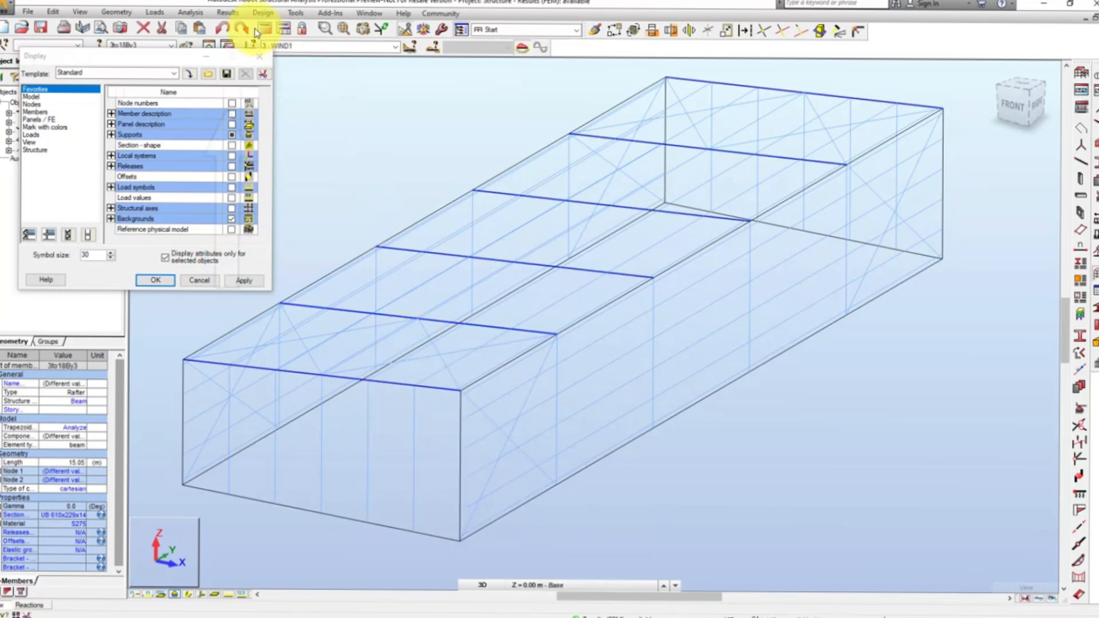
- Display the My moment diagram on the selected rafters
click(228, 12)
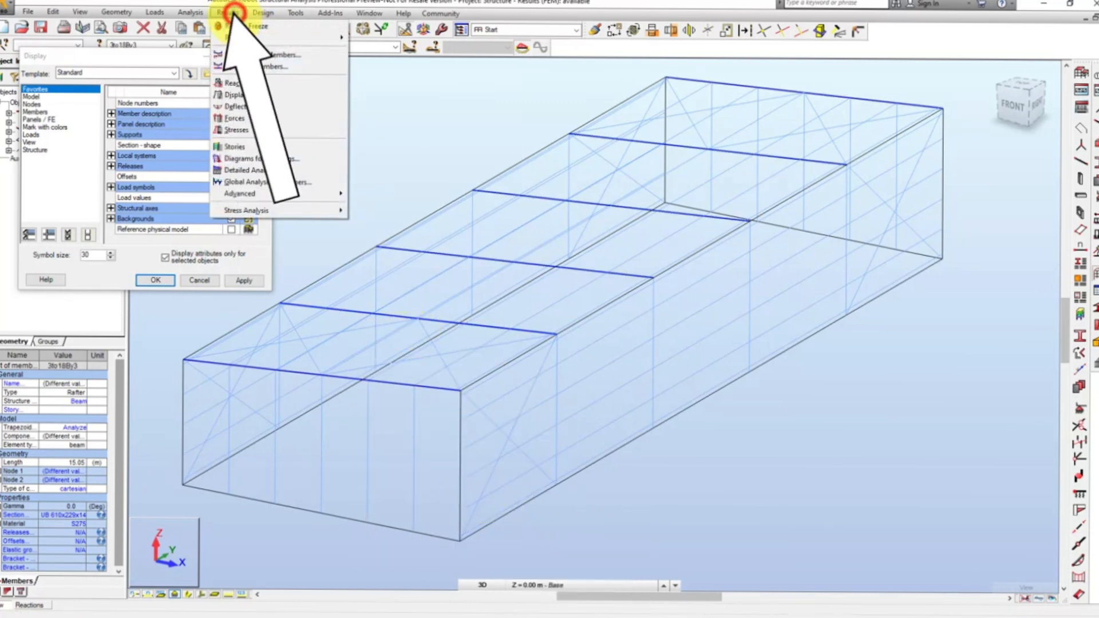
click(252, 55)
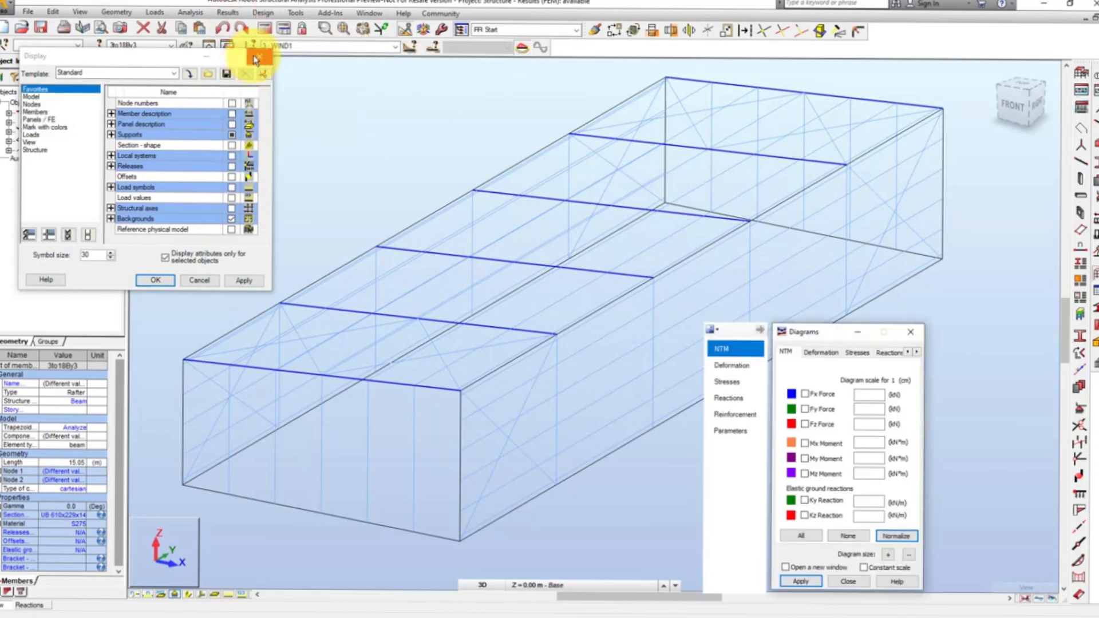
click(804, 459)
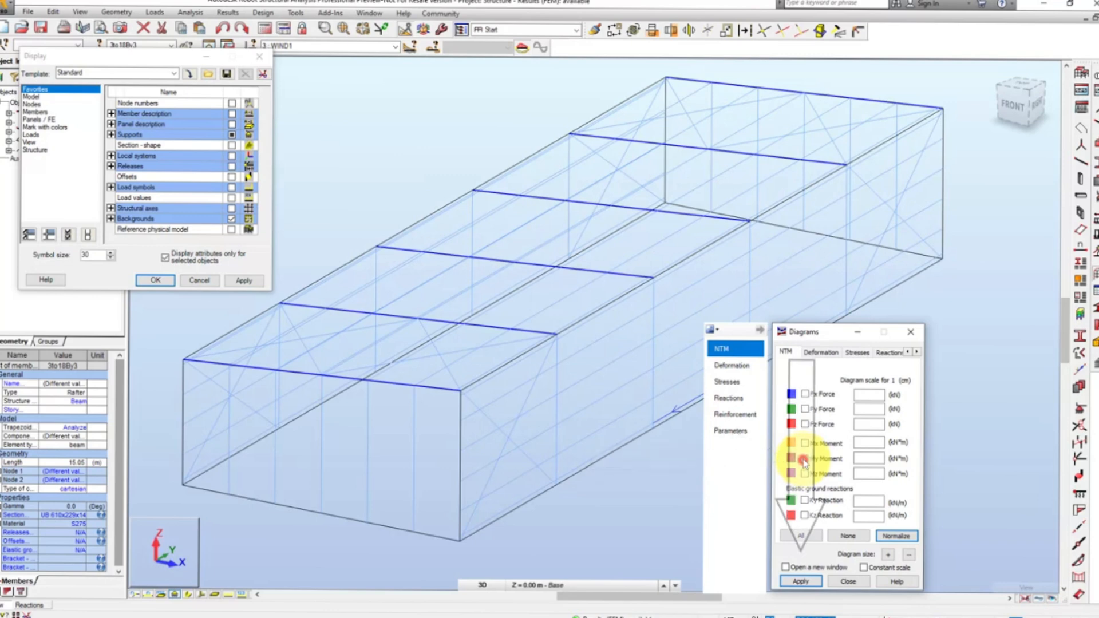
click(801, 581)
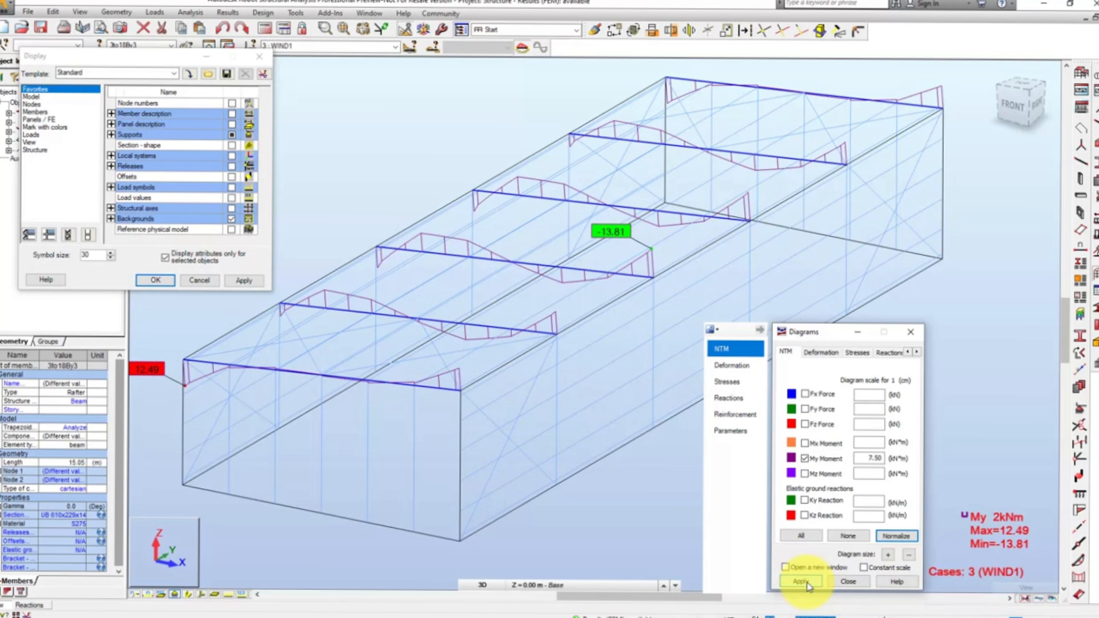
- View the rafters' My moment diagrams for load case WIND2, followed by load case LL1
click(396, 47)
click(309, 81)
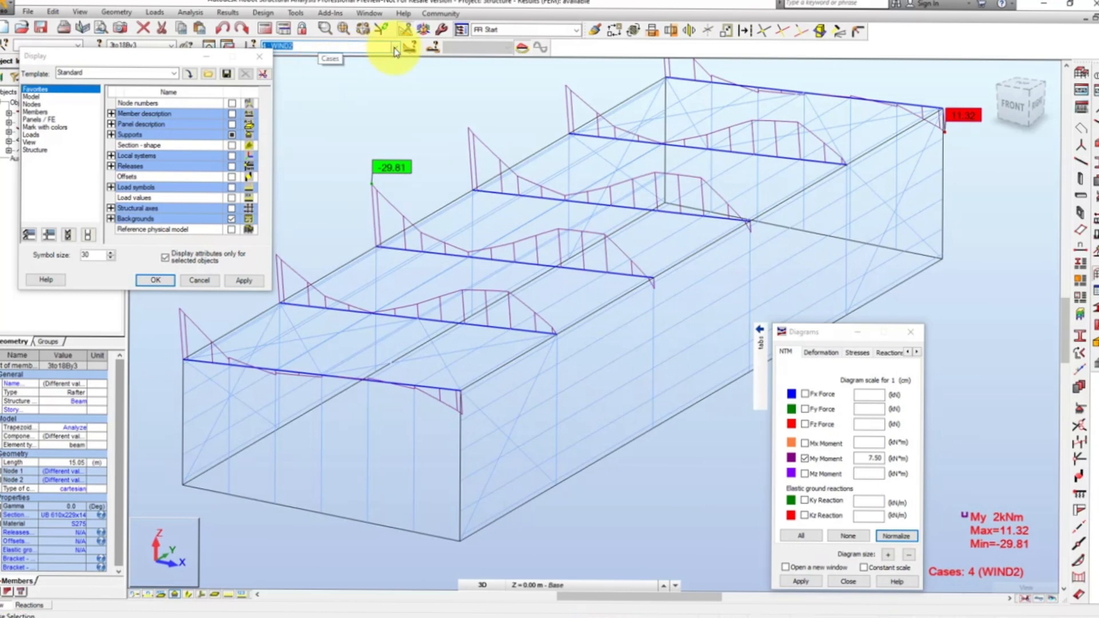
click(396, 47)
click(329, 87)
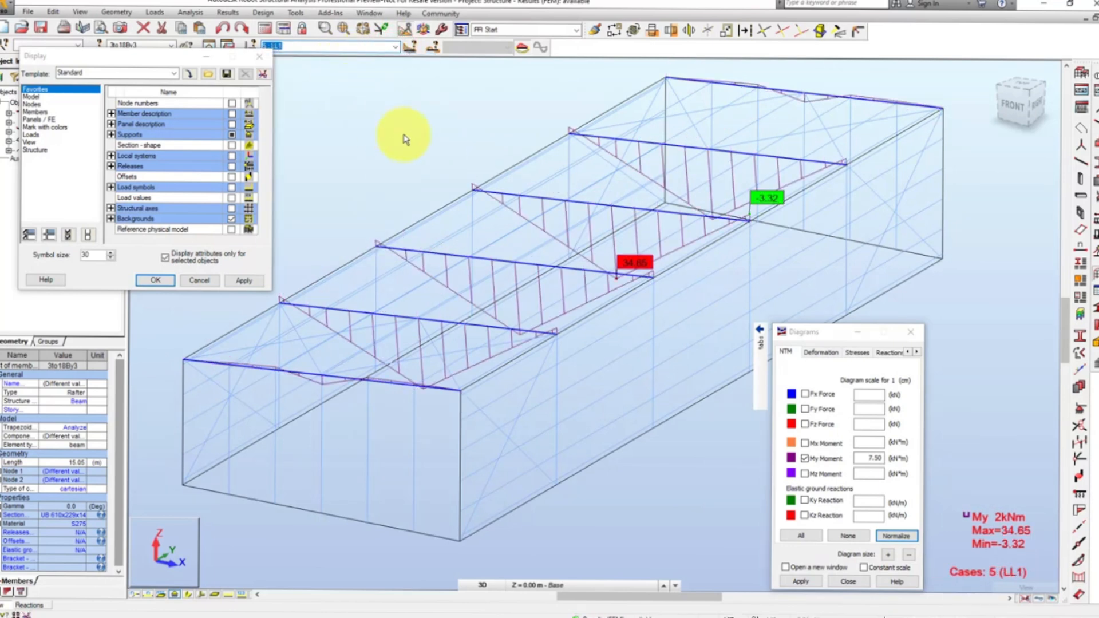
- Turn off the rafters' My diagram and restore the attribute display for the whole model, clearing the selection and closing both dialogs
click(806, 459)
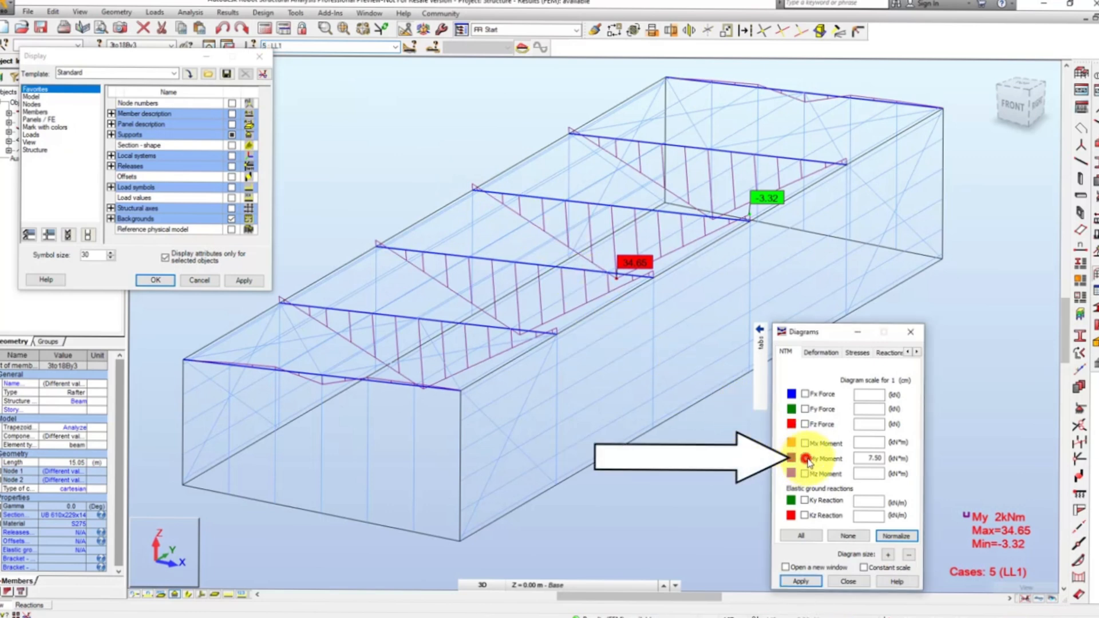
click(802, 582)
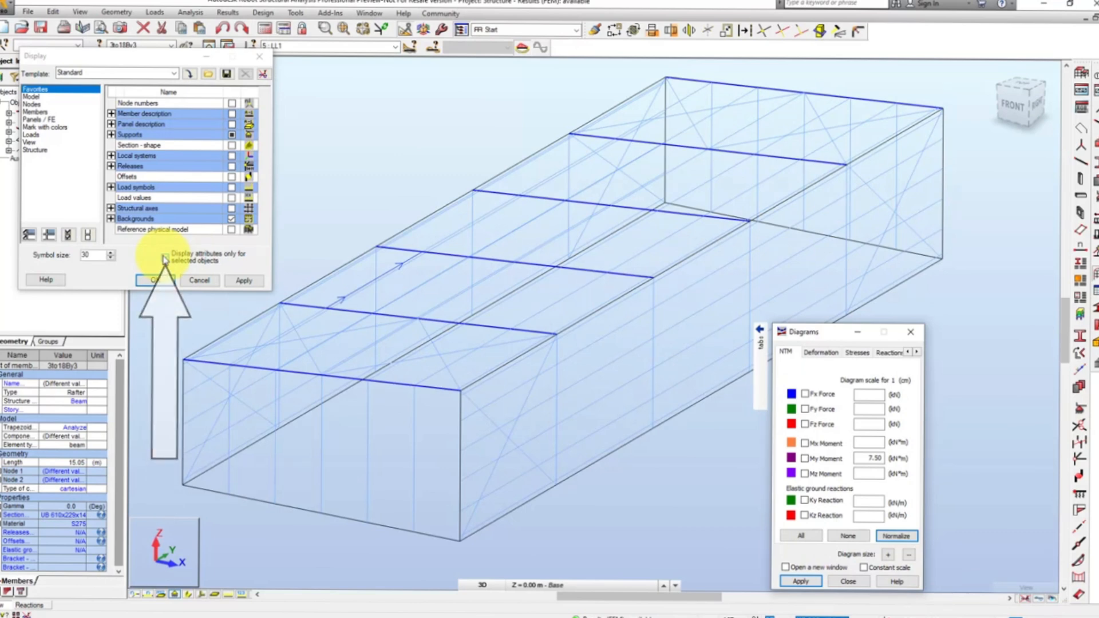
click(165, 258)
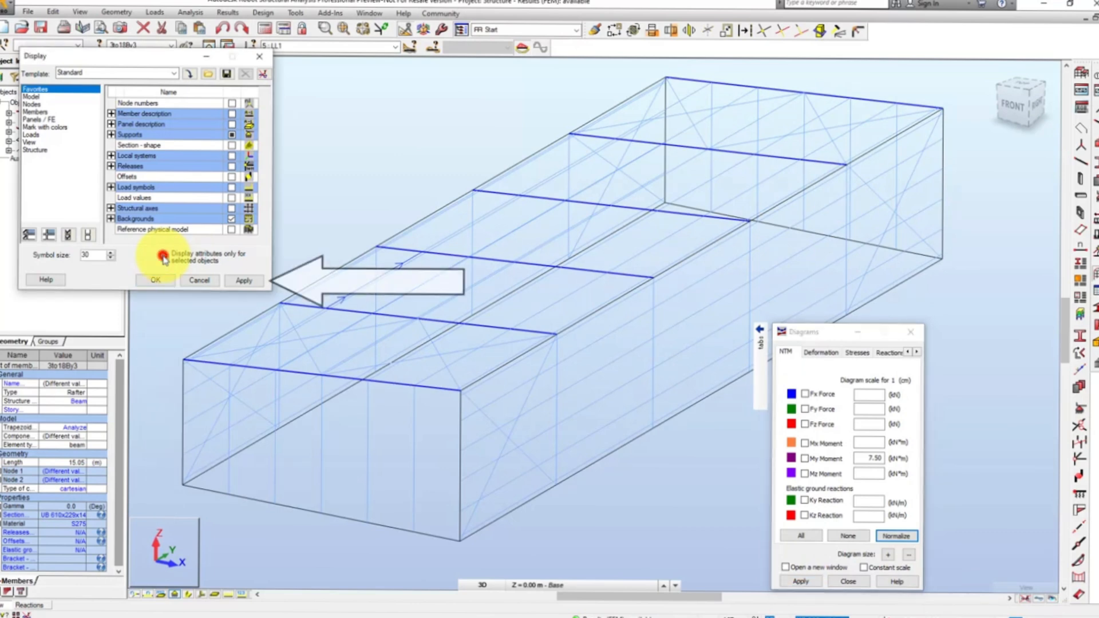
click(244, 280)
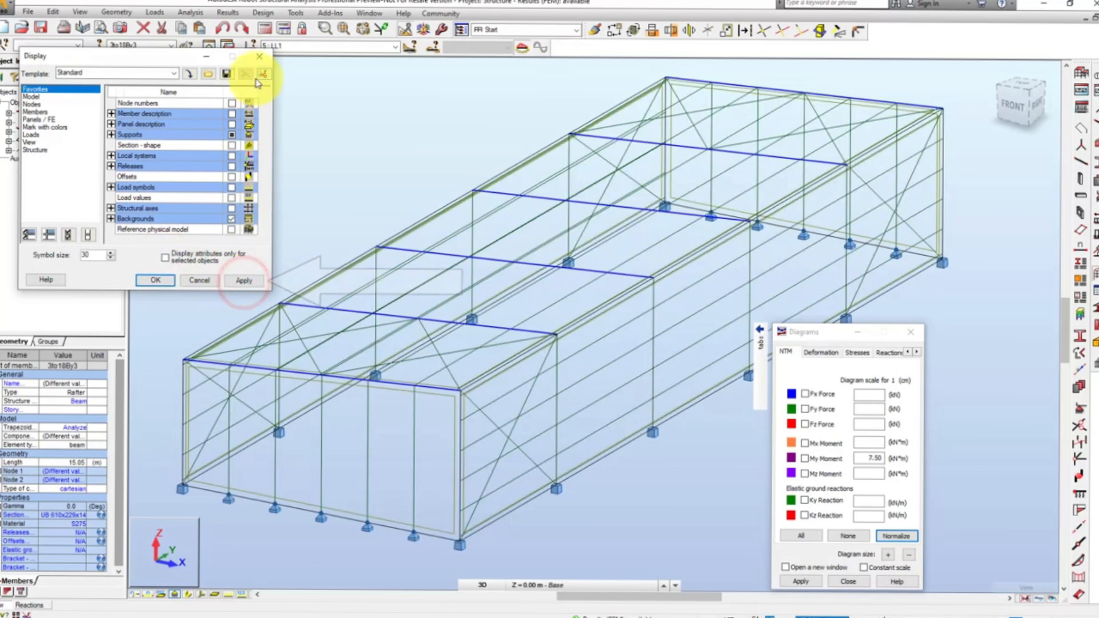
click(259, 56)
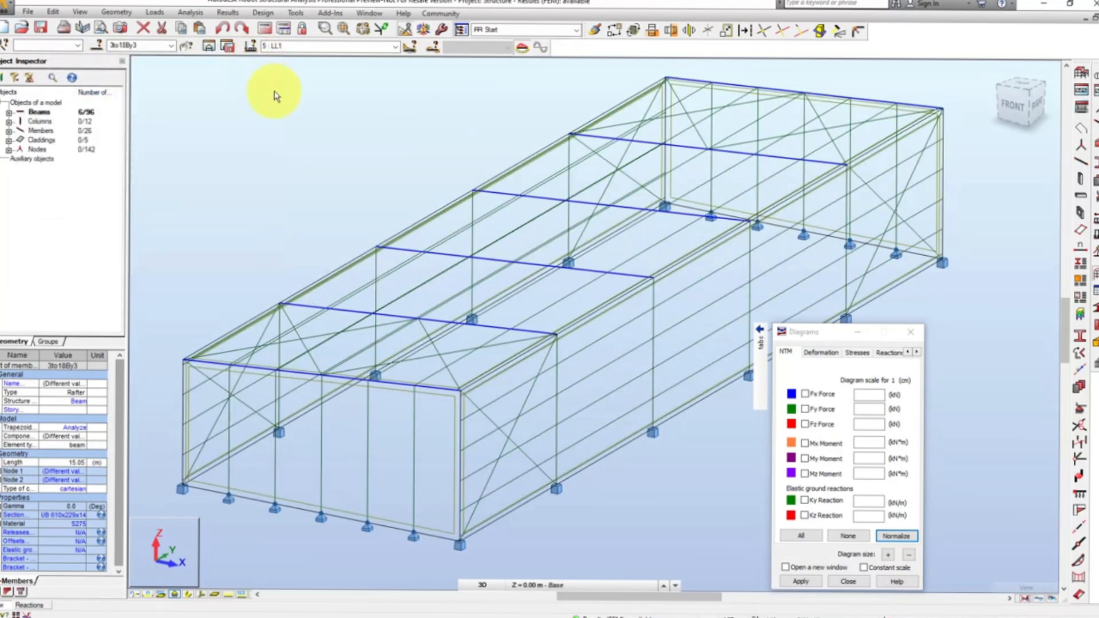
click(286, 146)
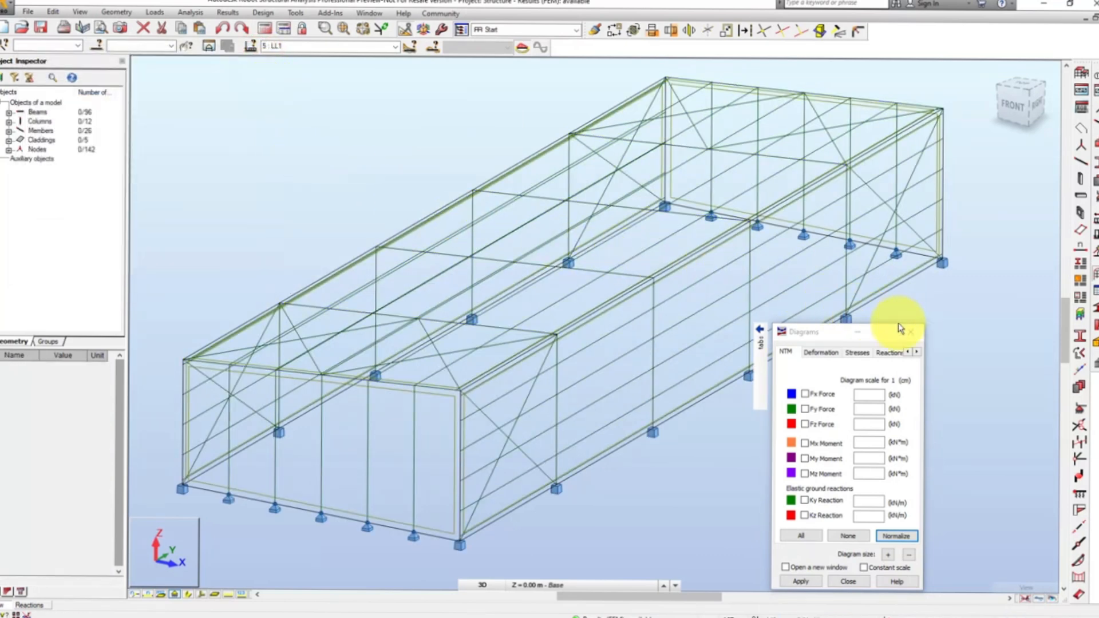
click(911, 333)
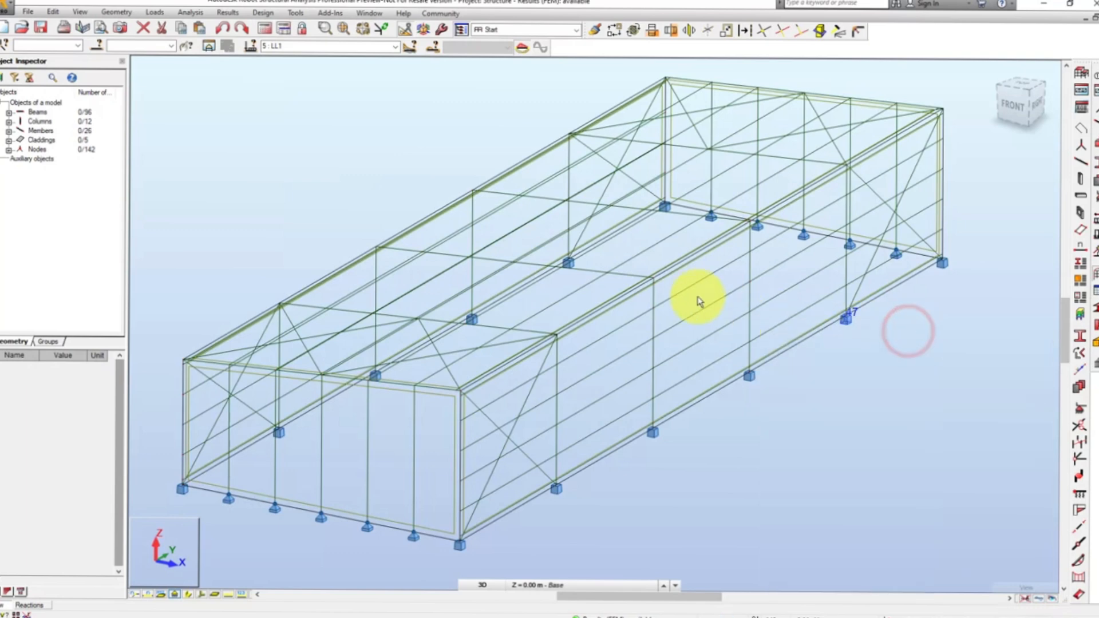
- Open the detailed analysis of rafter 6 and enlarge the diagram view above the results table
click(483, 329)
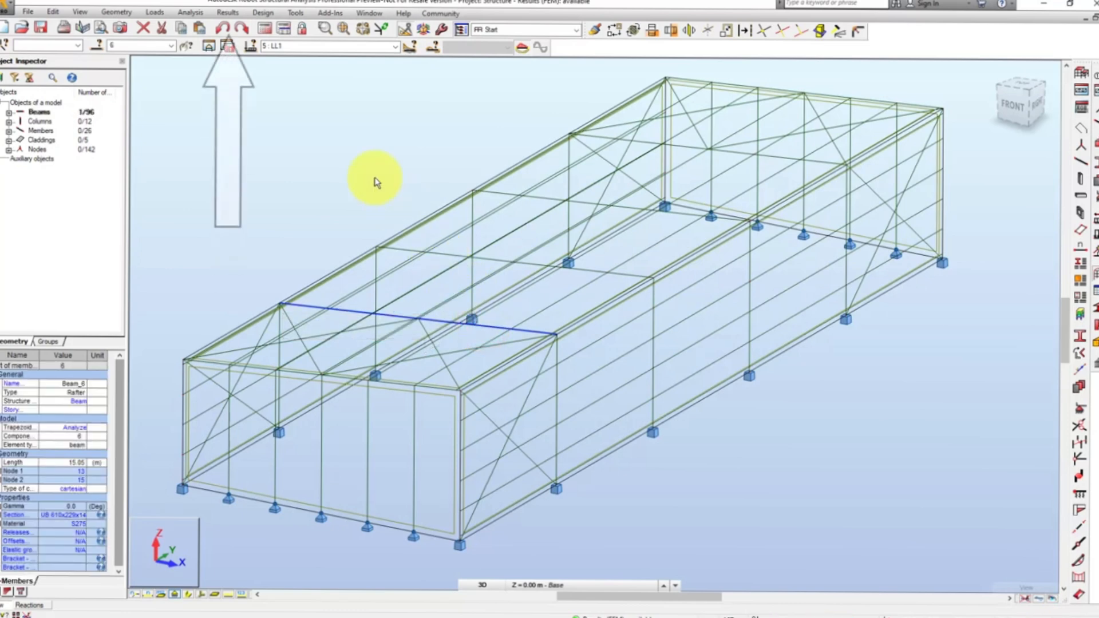
click(227, 12)
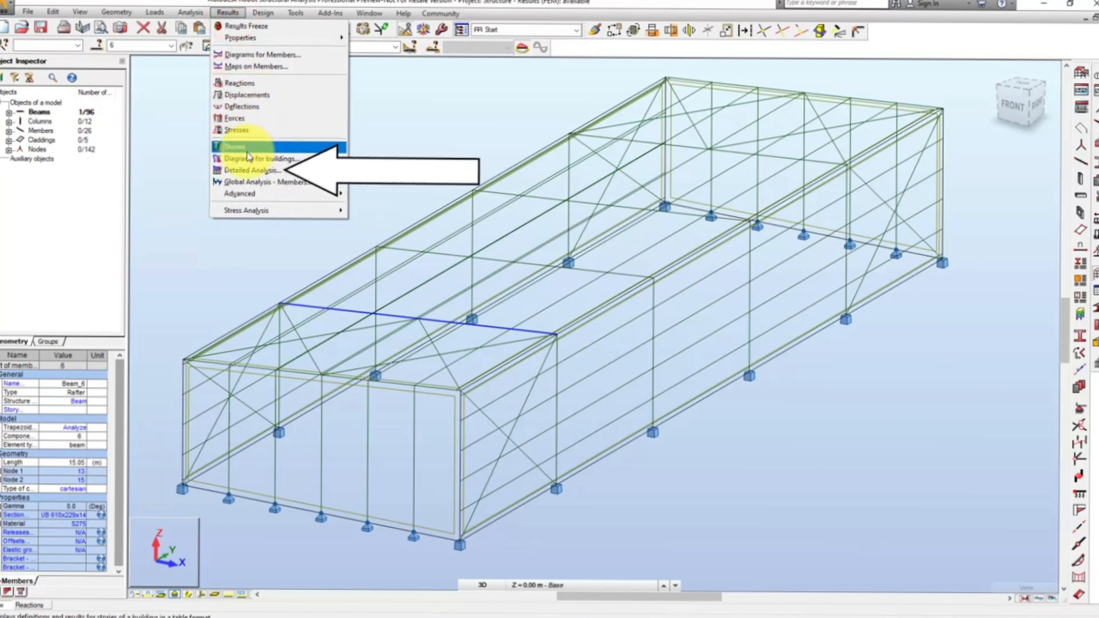
click(252, 170)
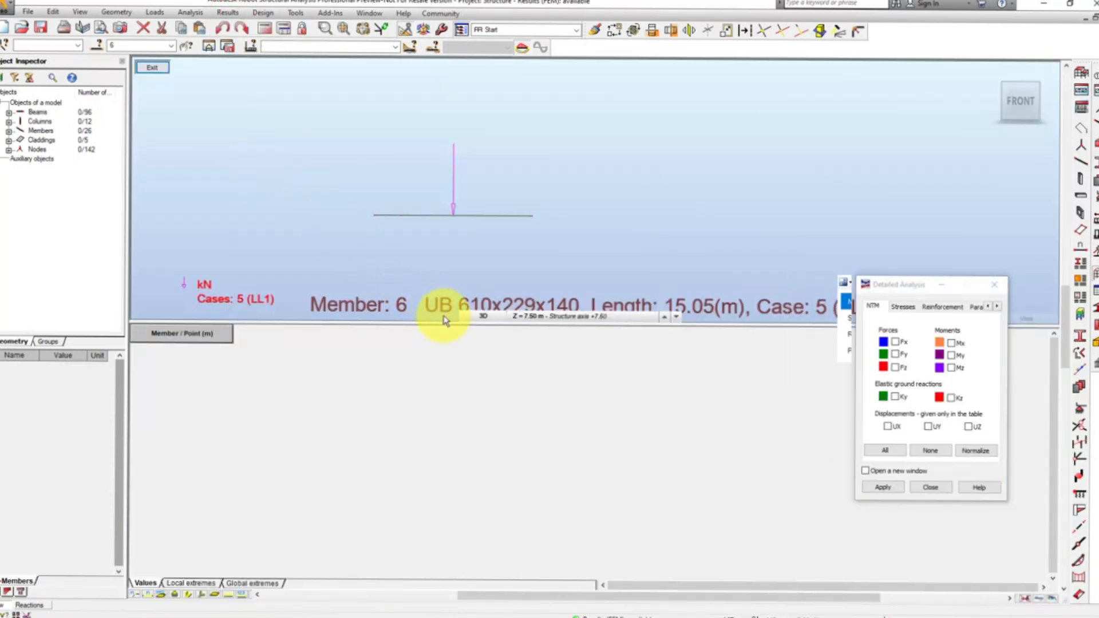
drag(447, 322, 462, 416)
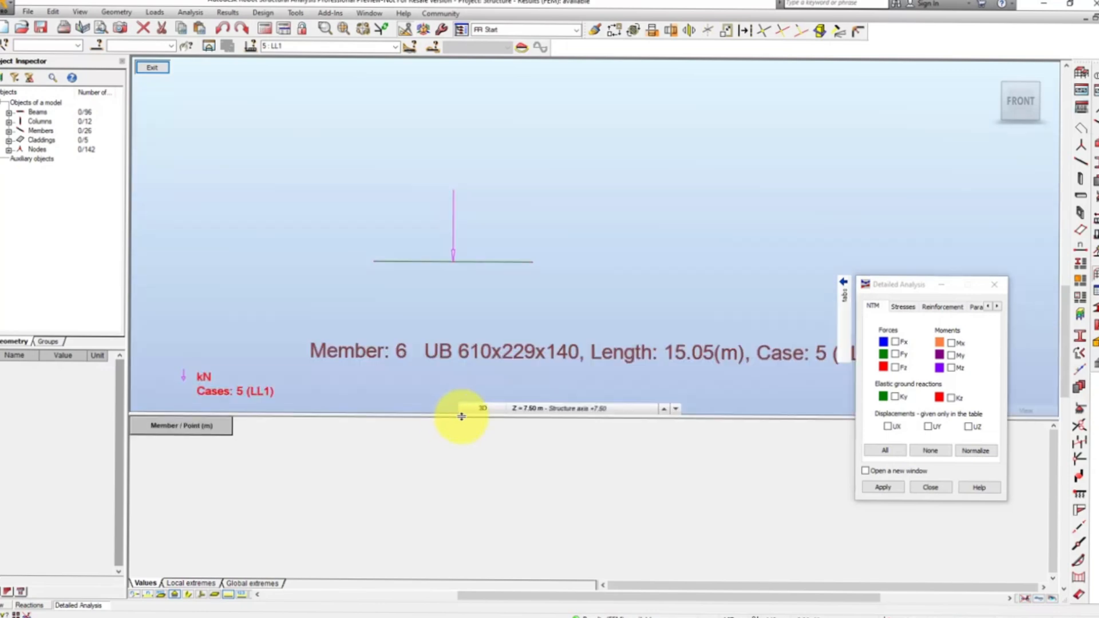
- Display the Mx, My and Mz moments of rafter 6 in the detailed analysis
click(951, 345)
click(952, 356)
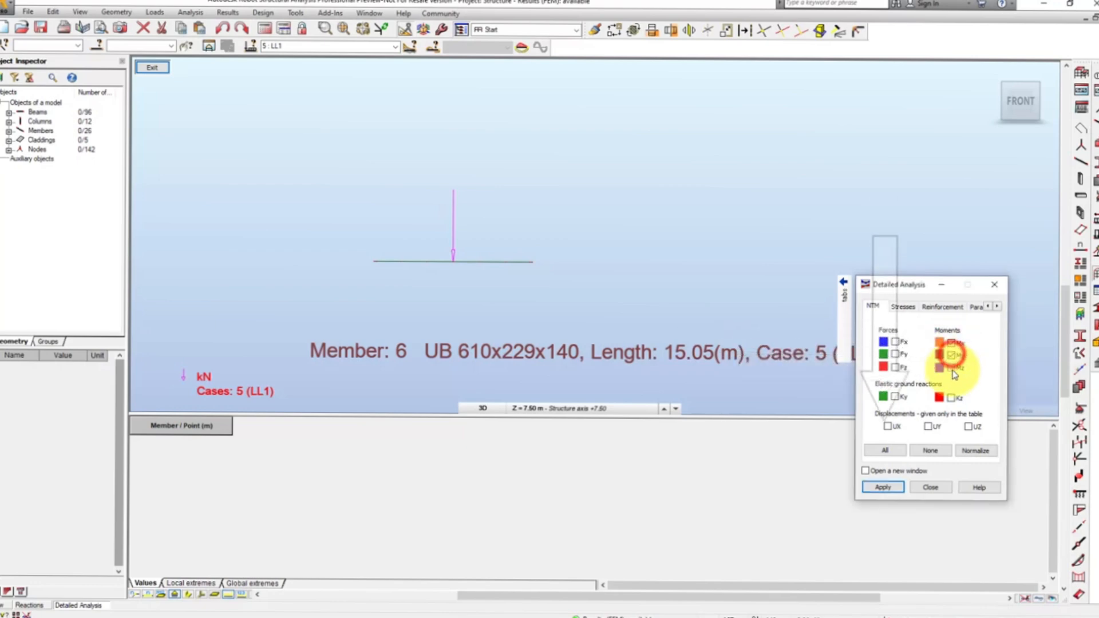
click(951, 367)
click(885, 485)
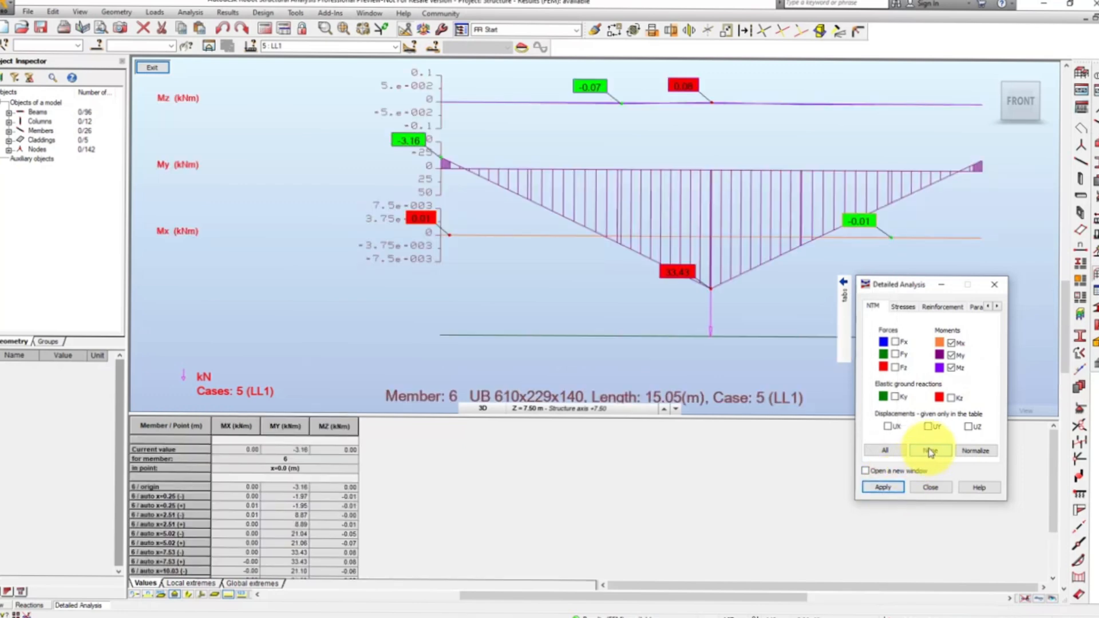
- Set the value labels of the detailed analysis diagrams to local extremes and apply the change
click(997, 308)
click(998, 307)
click(998, 307)
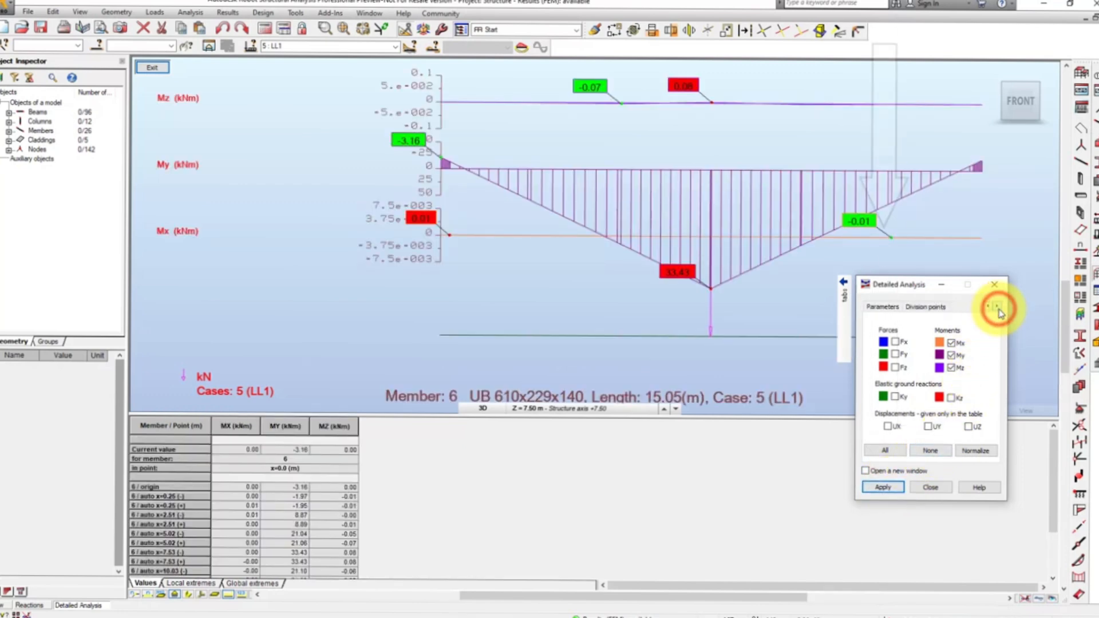
click(890, 306)
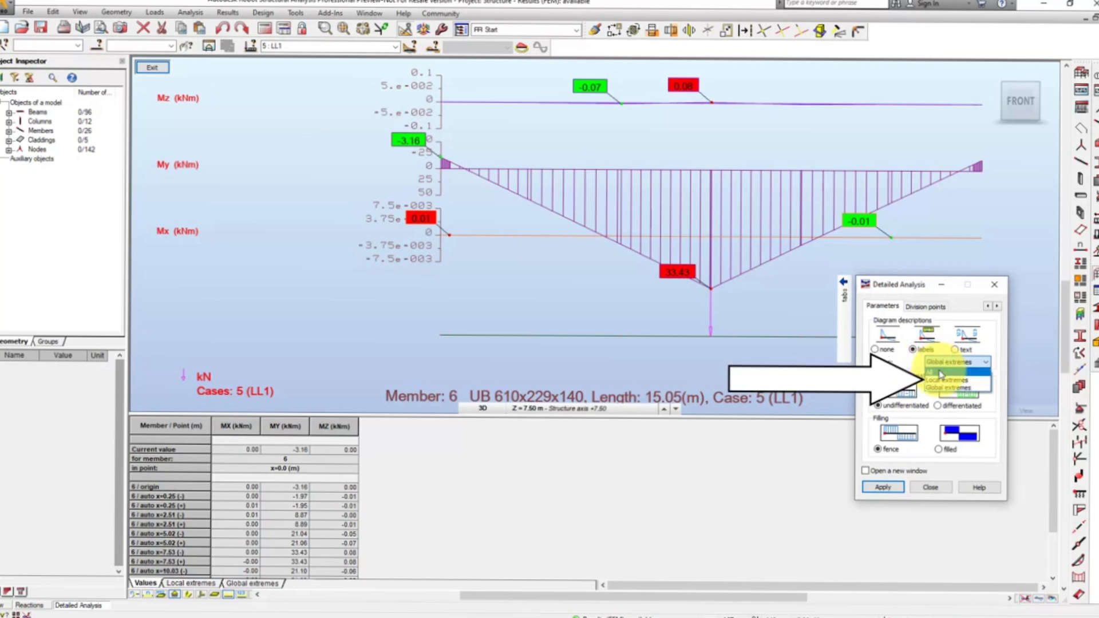
click(941, 382)
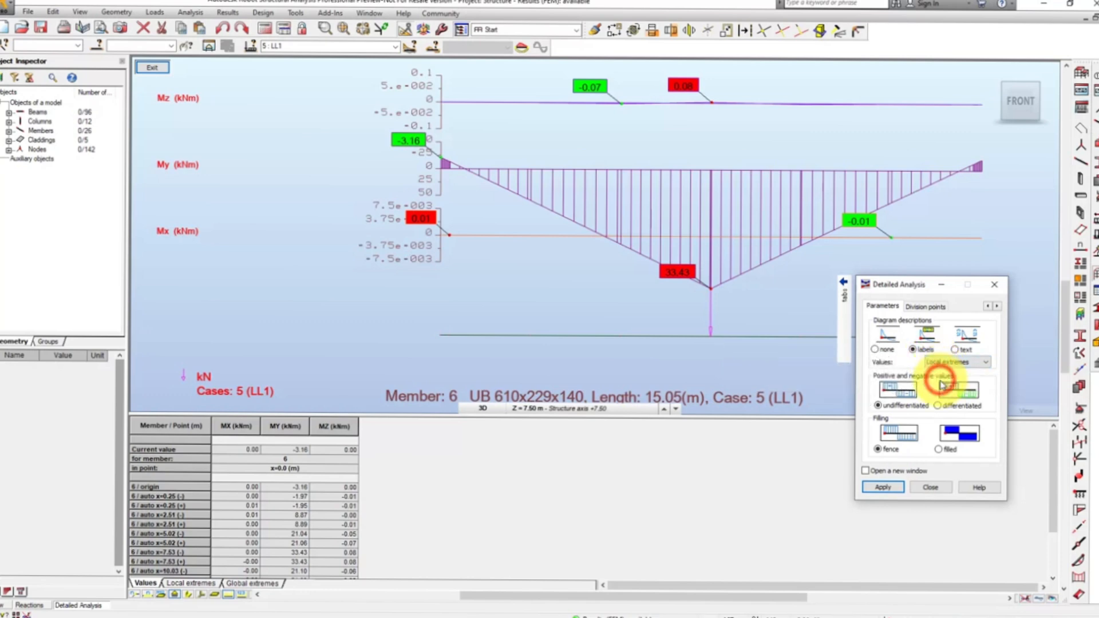
click(882, 488)
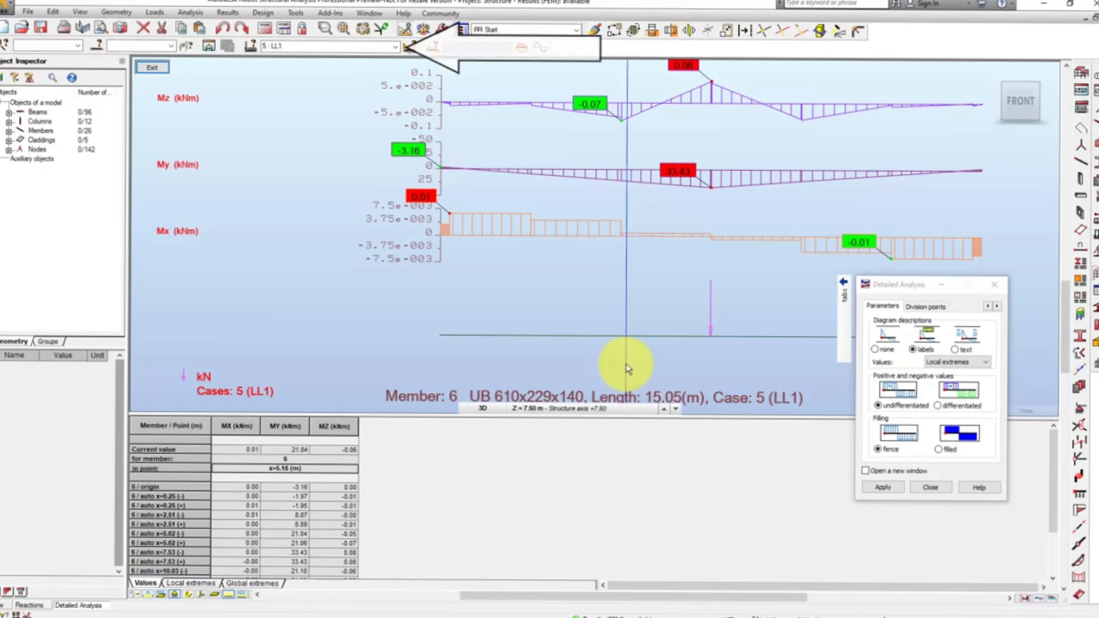
- Show rafter 6's moment diagrams for load case WIND1 and for the ULS combination
click(394, 48)
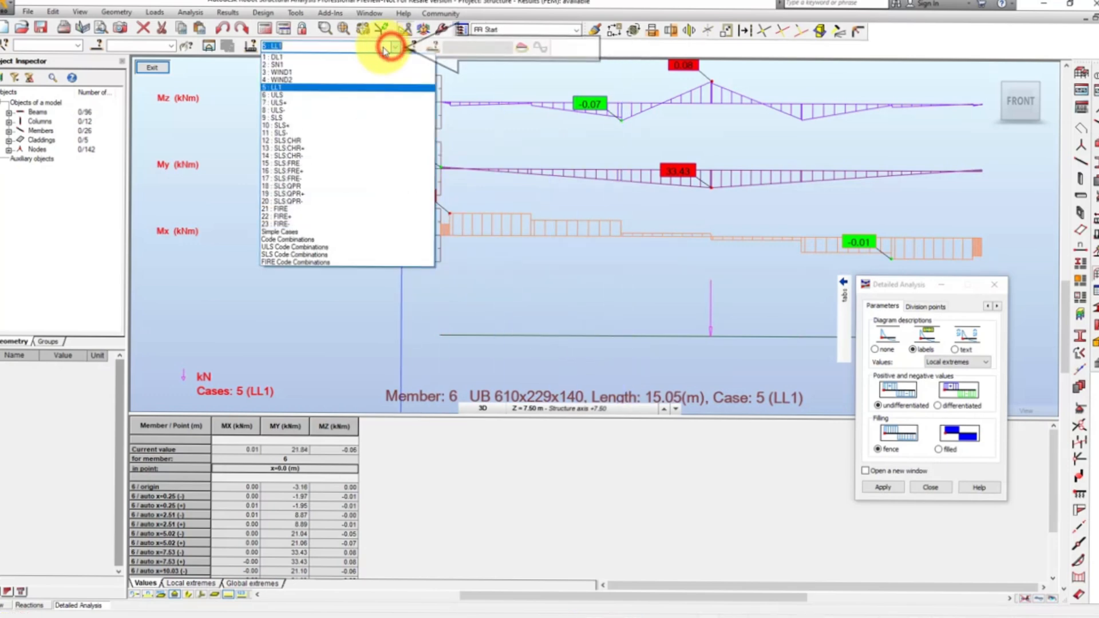
click(339, 72)
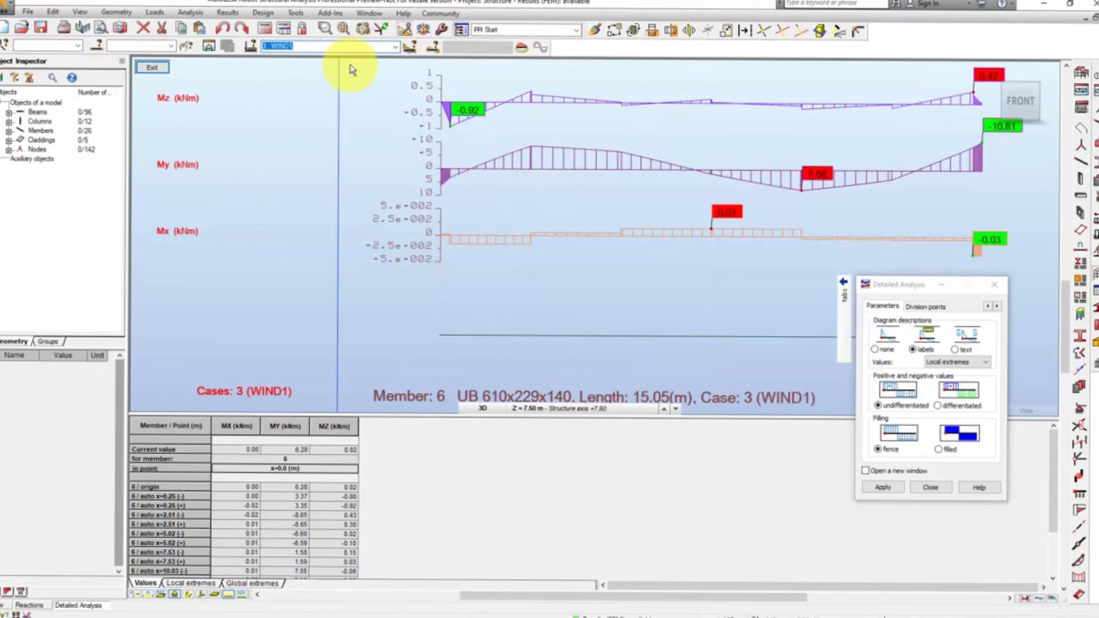
click(394, 47)
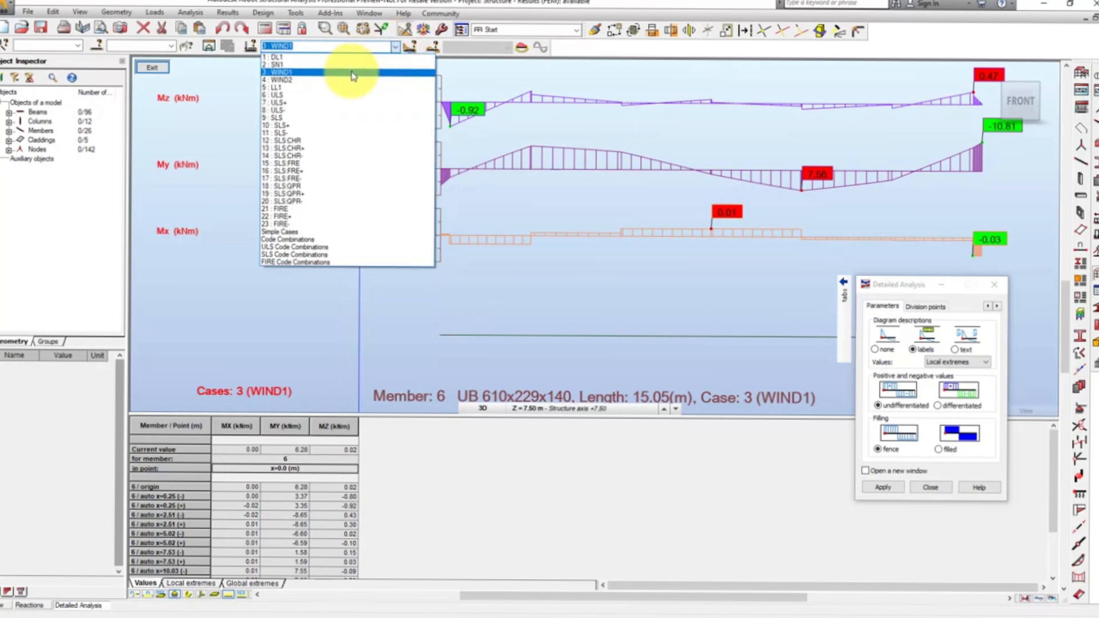
click(334, 94)
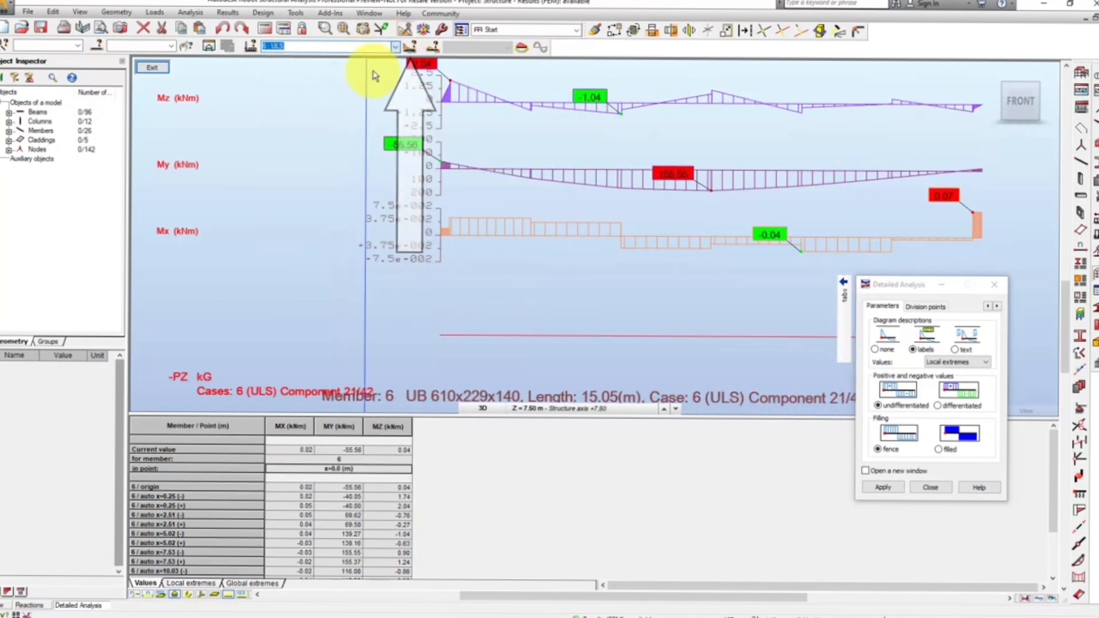
- Display ULS case component 14 in the rafter's diagrams, and exit the detailed analysis with its dialogs closed
click(410, 46)
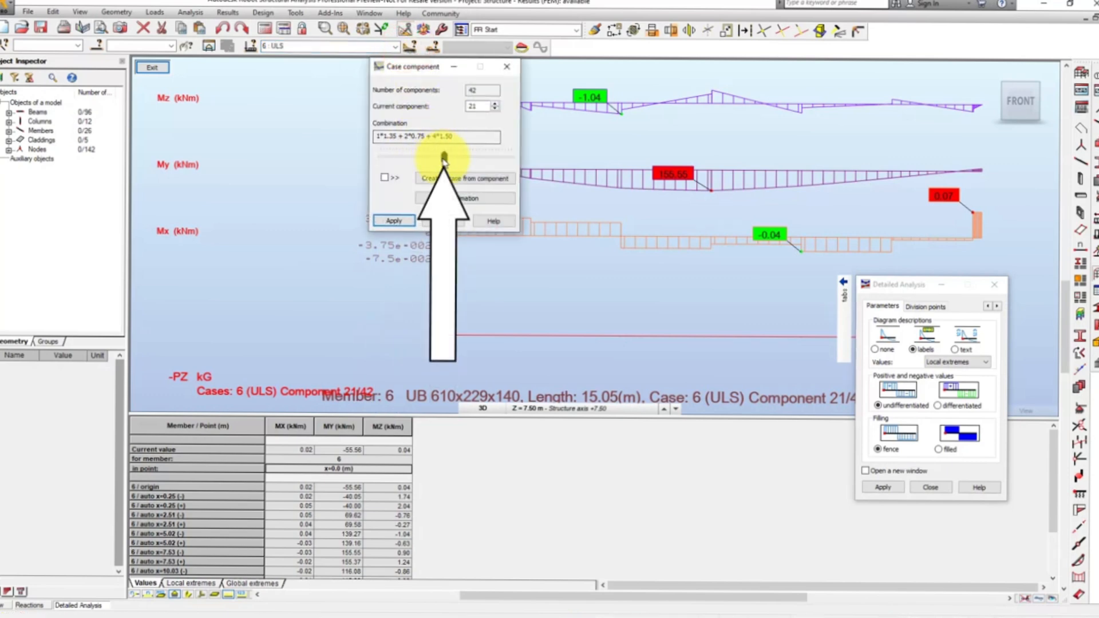
drag(444, 156, 423, 156)
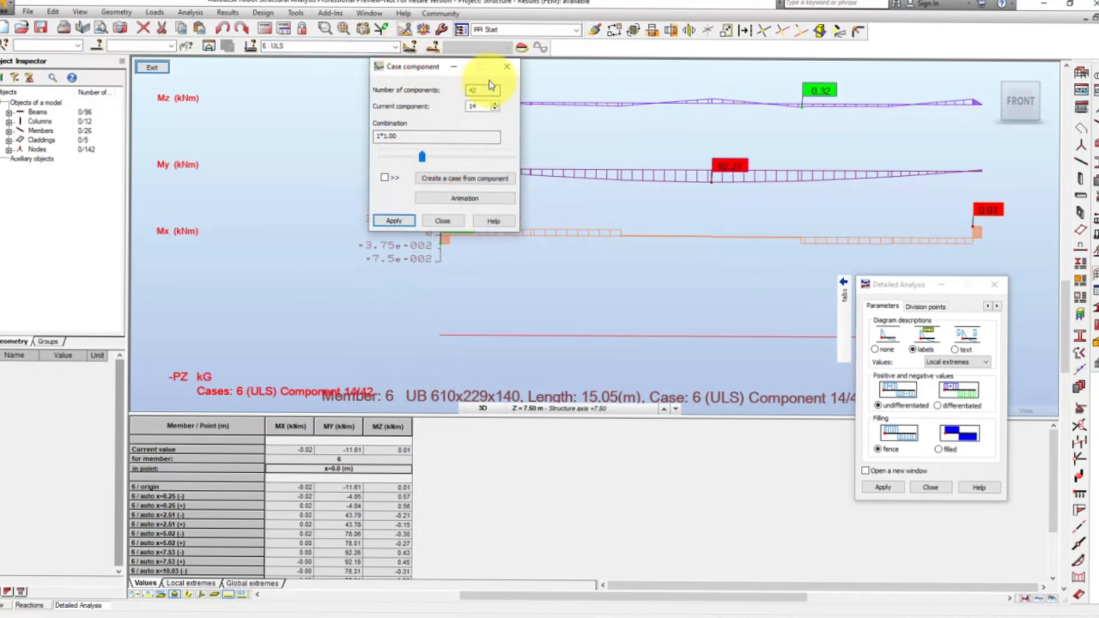
click(503, 68)
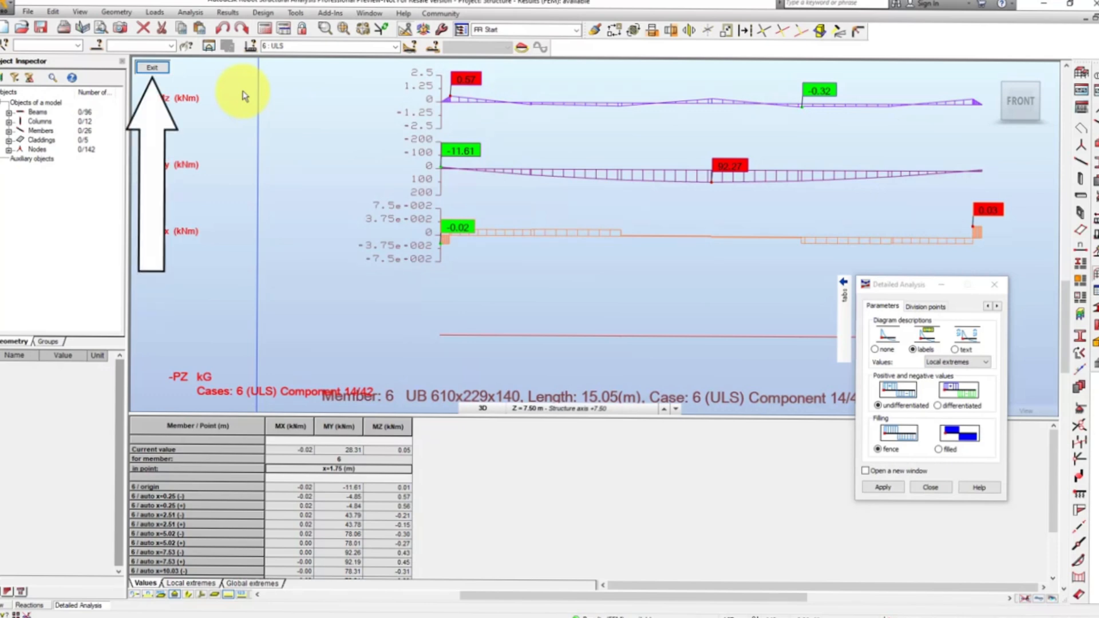
click(152, 69)
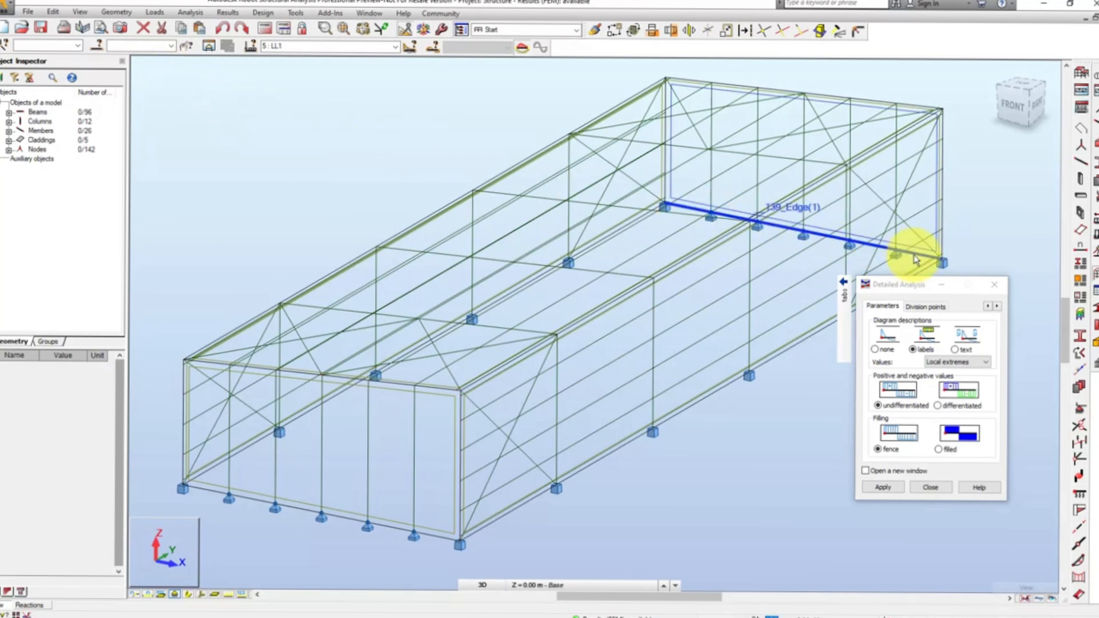
click(993, 286)
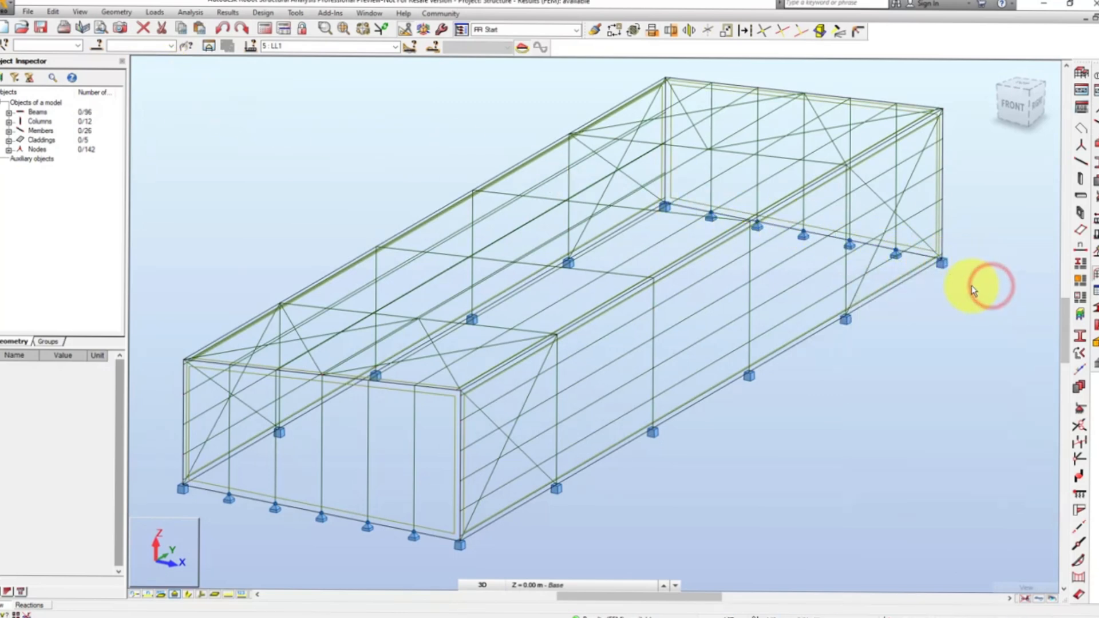
- Open the object properties of rafter 6 and view its section and material properties
click(480, 328)
right_click(480, 327)
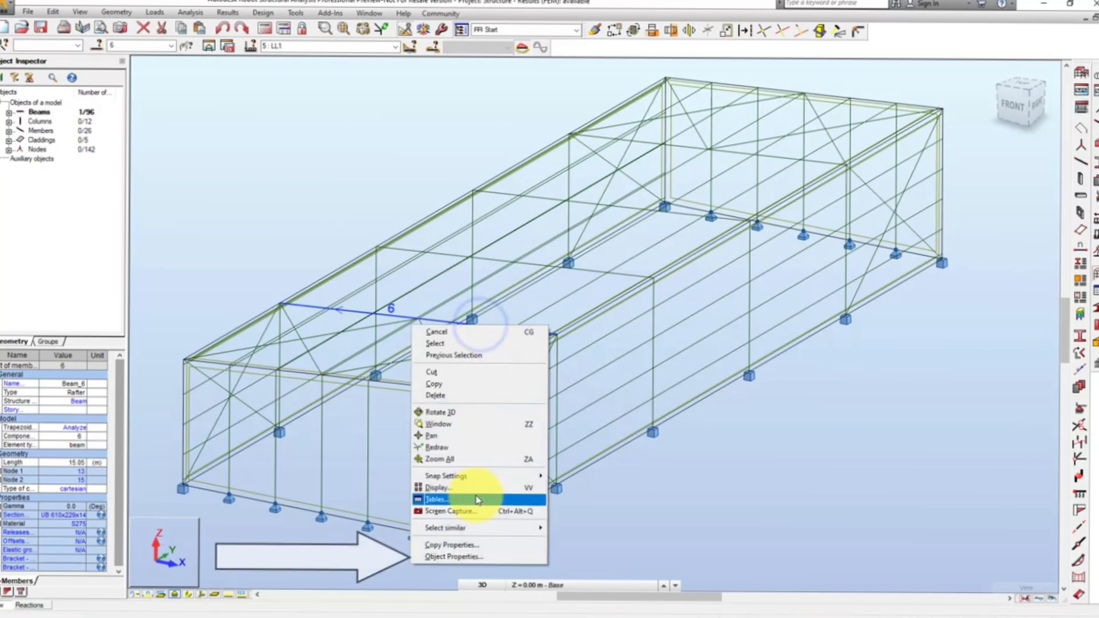
click(456, 557)
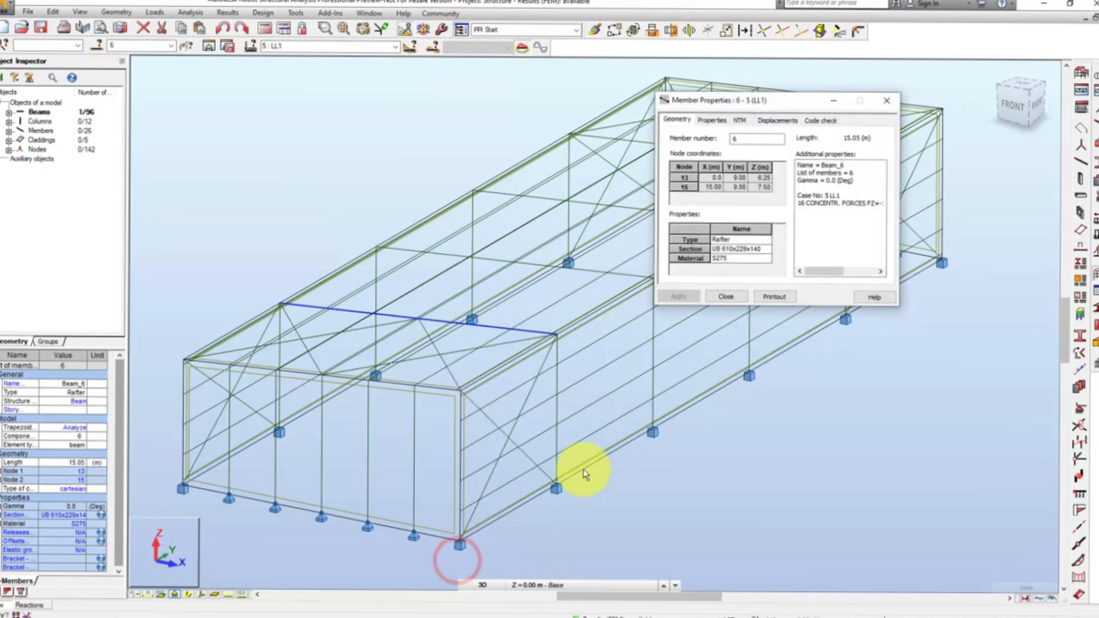
click(718, 120)
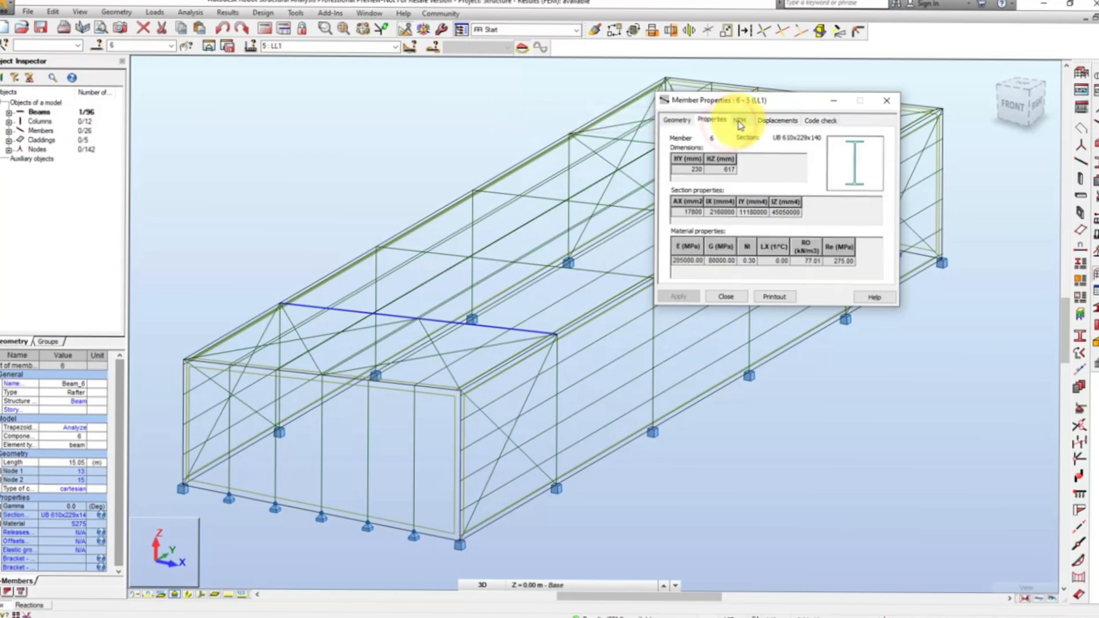
- Plot rafter 6's Fx force and Mx moment diagrams in the member properties and read values along its length
click(739, 121)
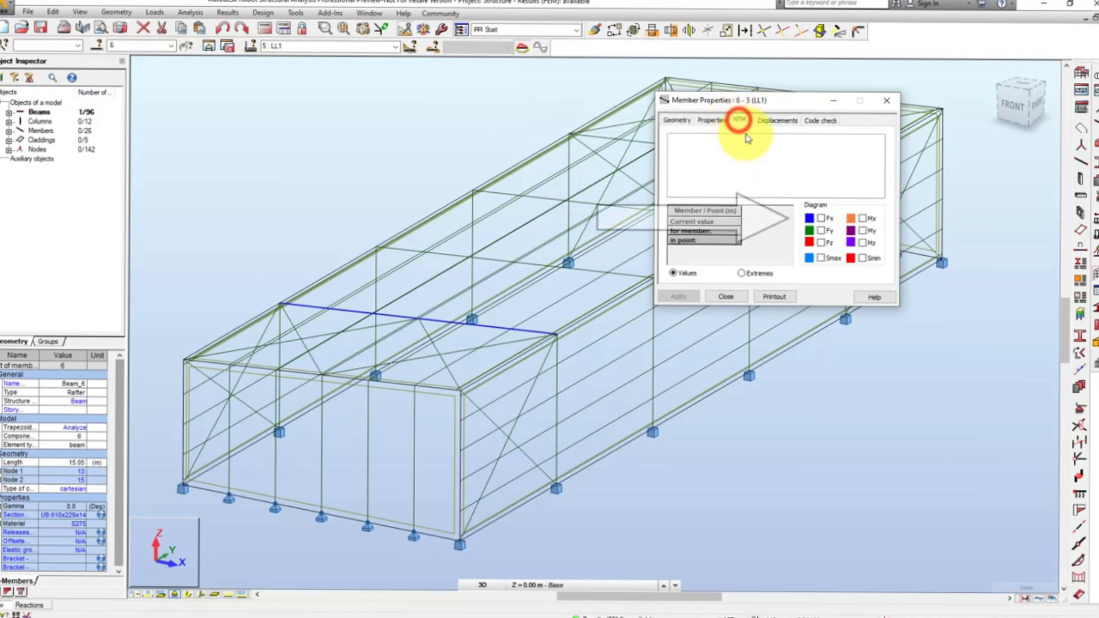
click(821, 218)
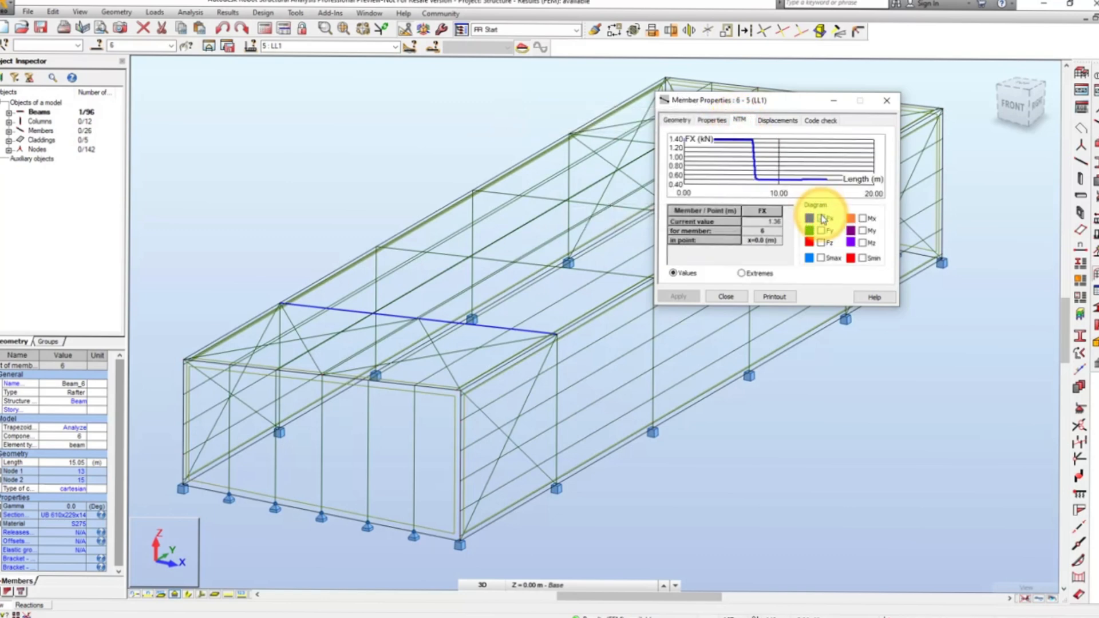
click(777, 243)
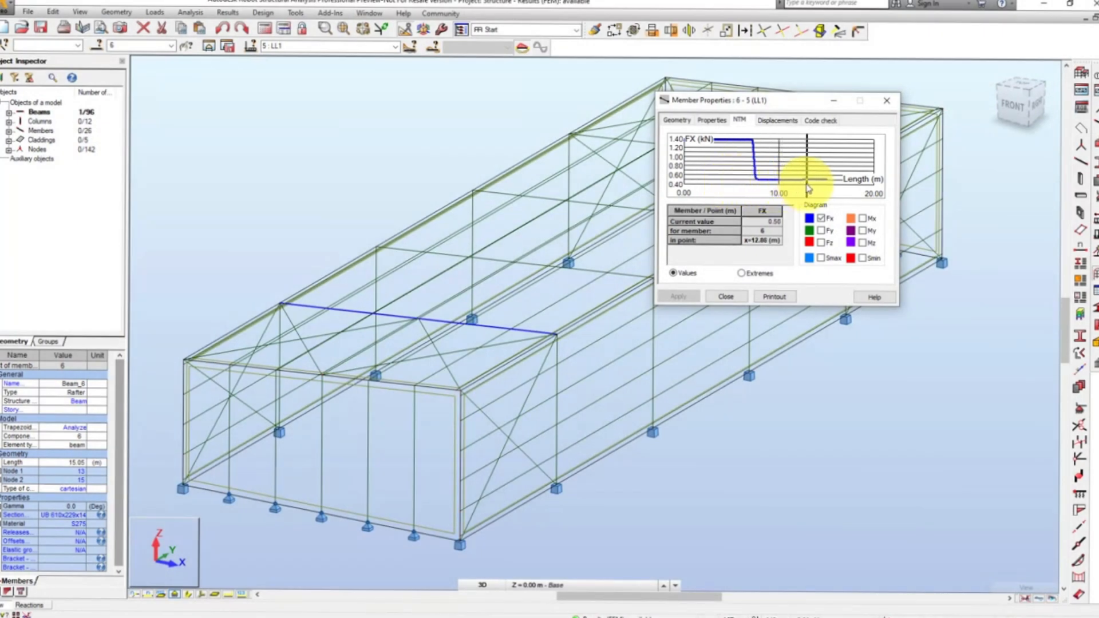
click(865, 218)
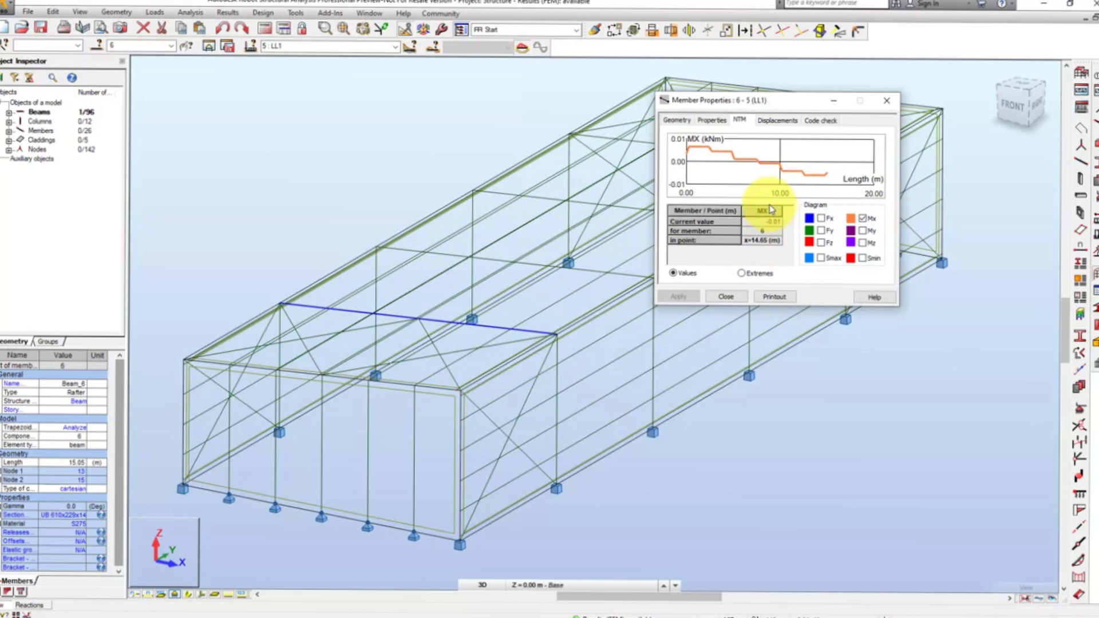
mouse_move(766, 183)
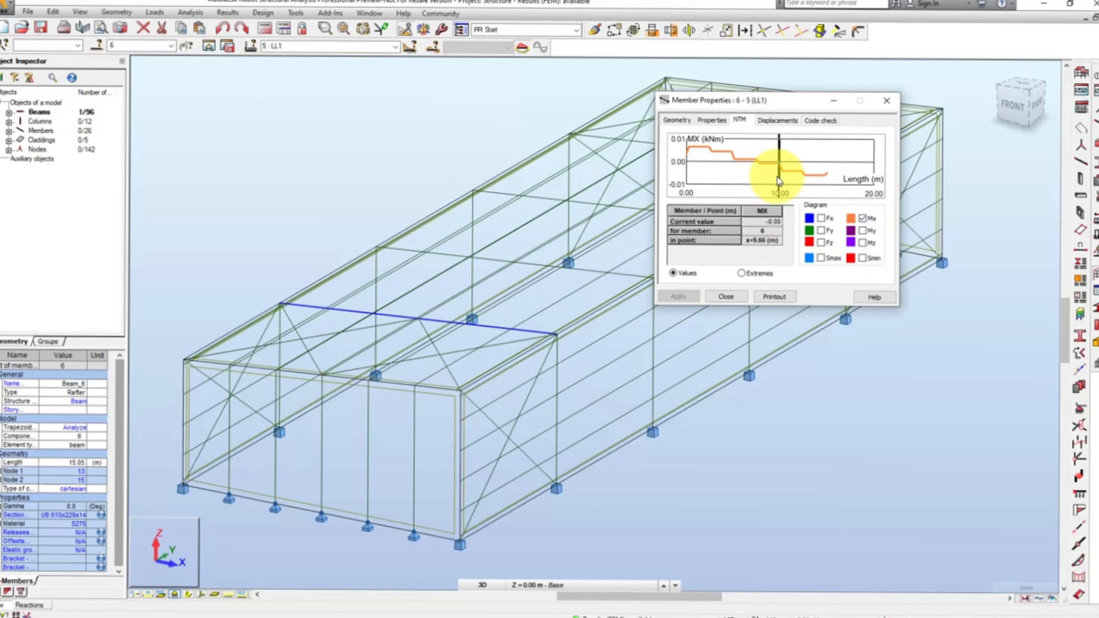
- Plot rafter 6's UX displacement, read values along the member, and close the member properties
click(777, 120)
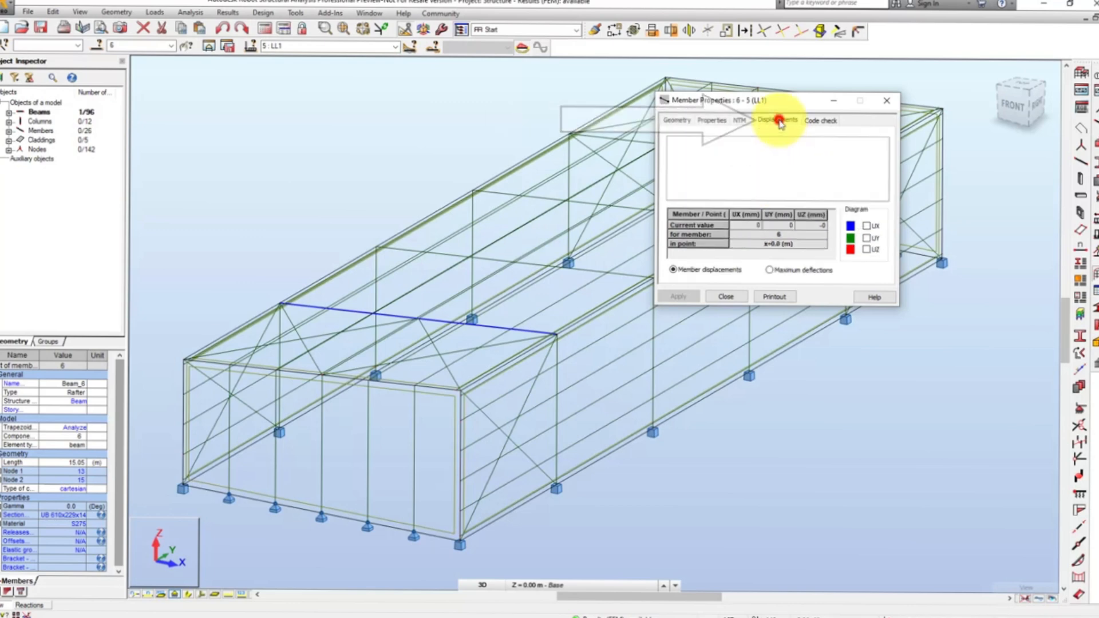
click(866, 227)
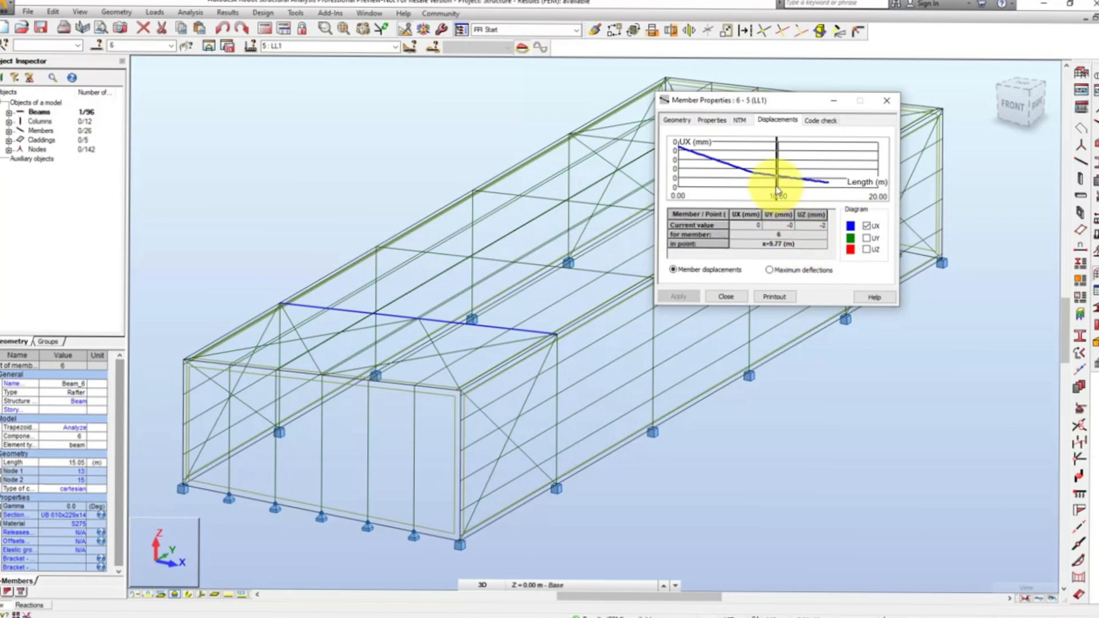
mouse_move(776, 189)
mouse_down()
mouse_move(720, 179)
mouse_move(827, 186)
mouse_move(787, 182)
mouse_move(813, 180)
mouse_move(866, 119)
mouse_up()
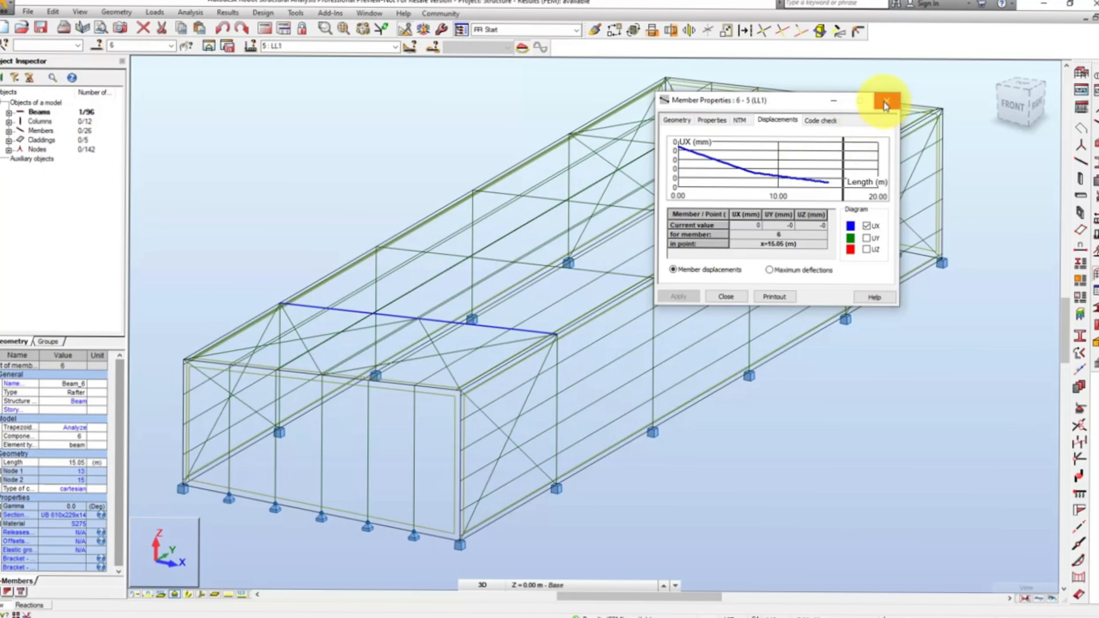
click(887, 100)
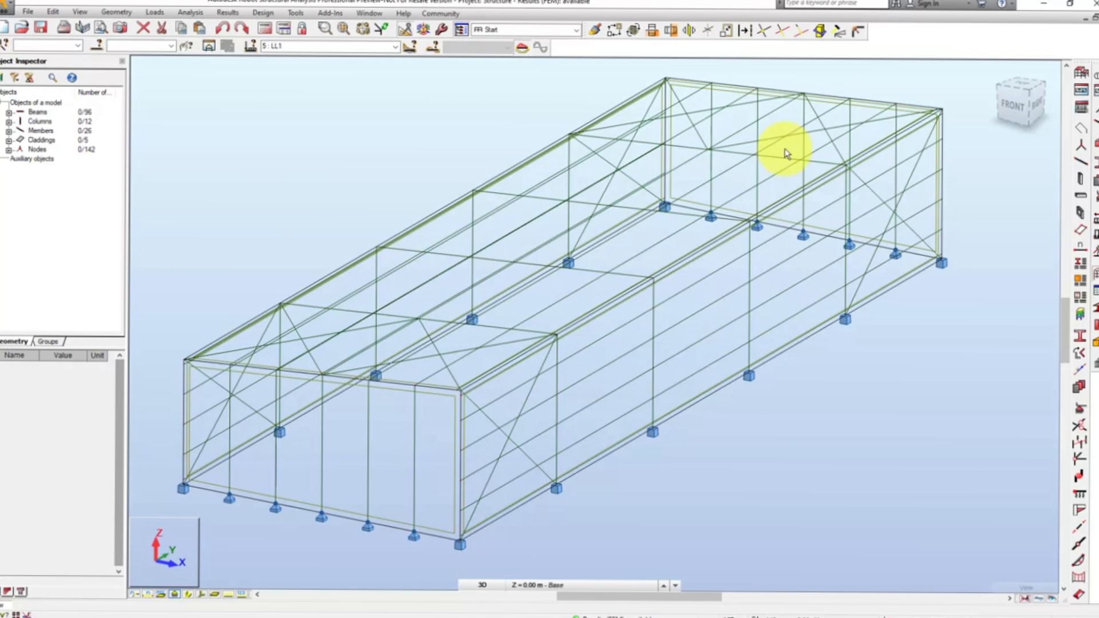
- Open the full Forces results table for all members
click(80, 12)
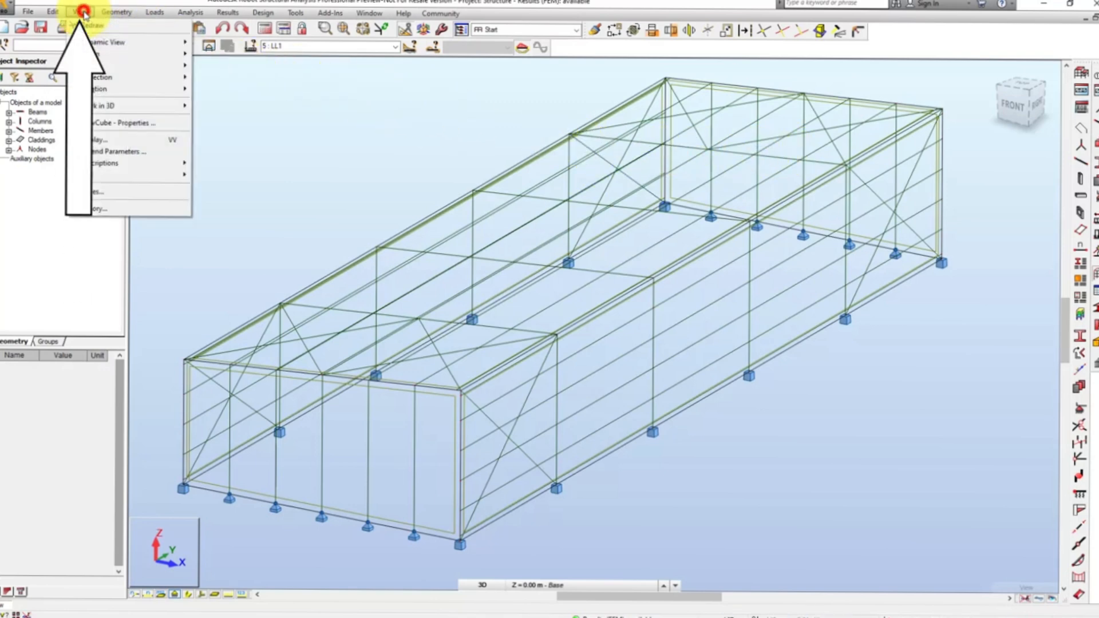
click(97, 193)
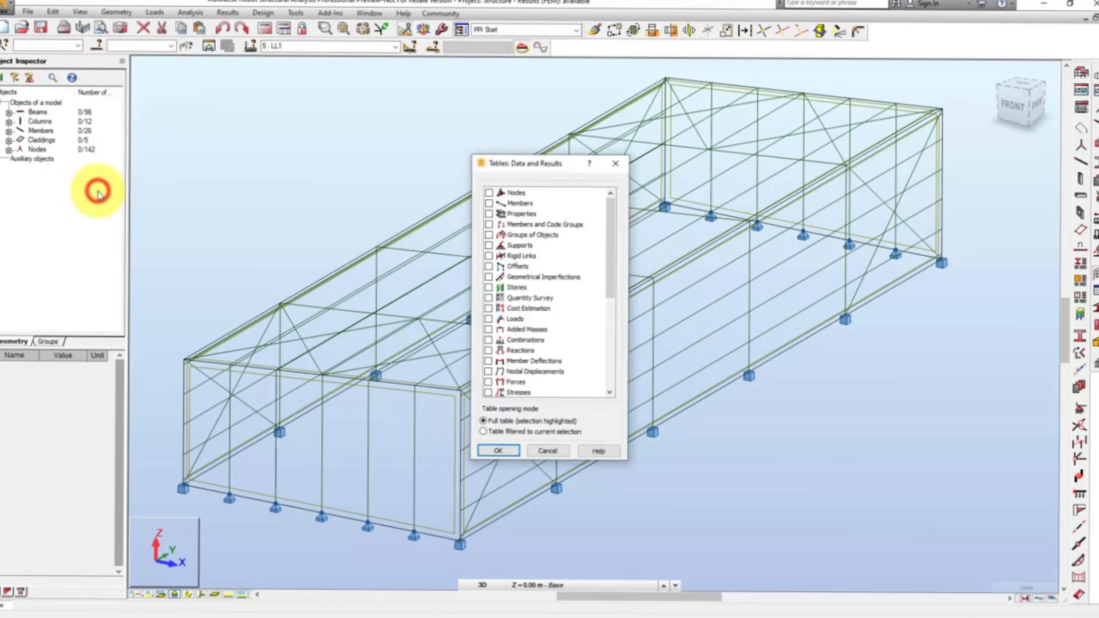
click(489, 382)
click(499, 448)
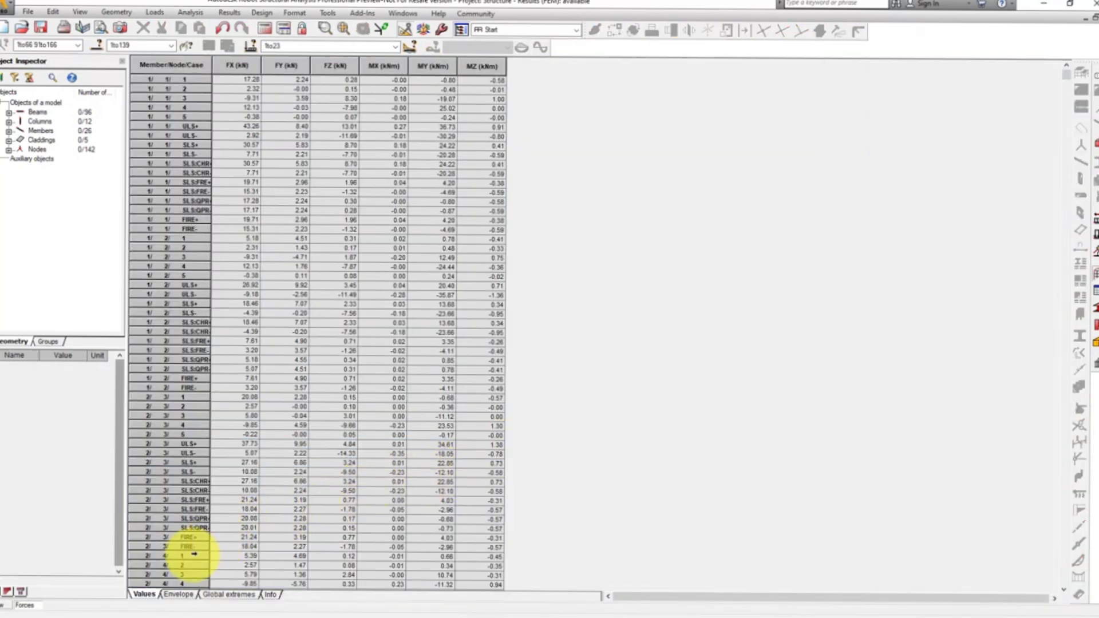
- Review the envelope of member forces, return to the individual values, and close the Forces table
click(176, 596)
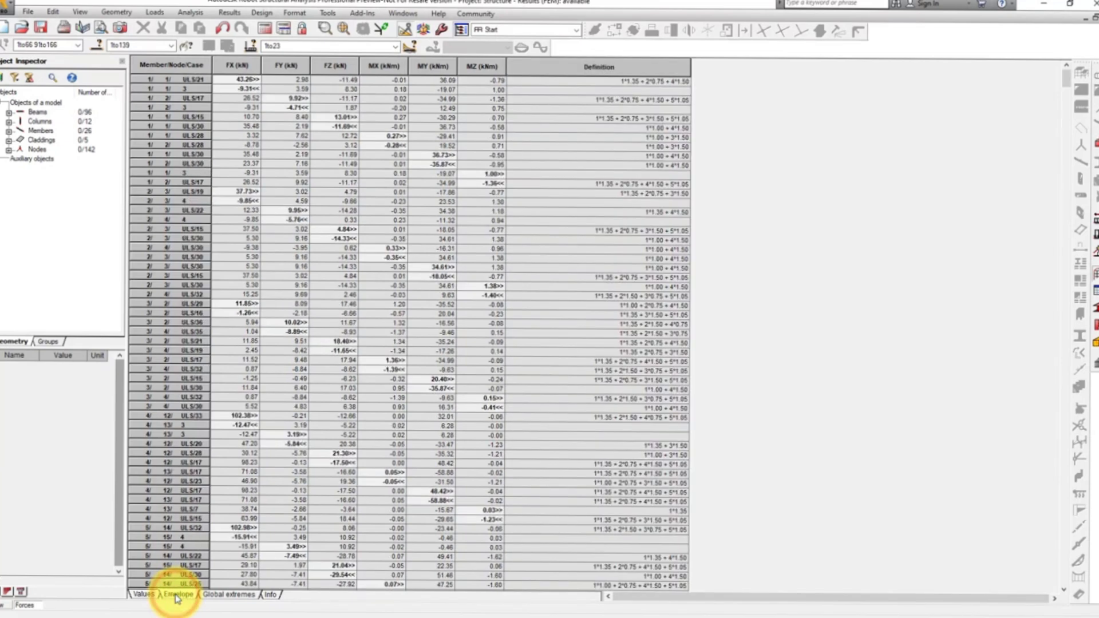
click(154, 596)
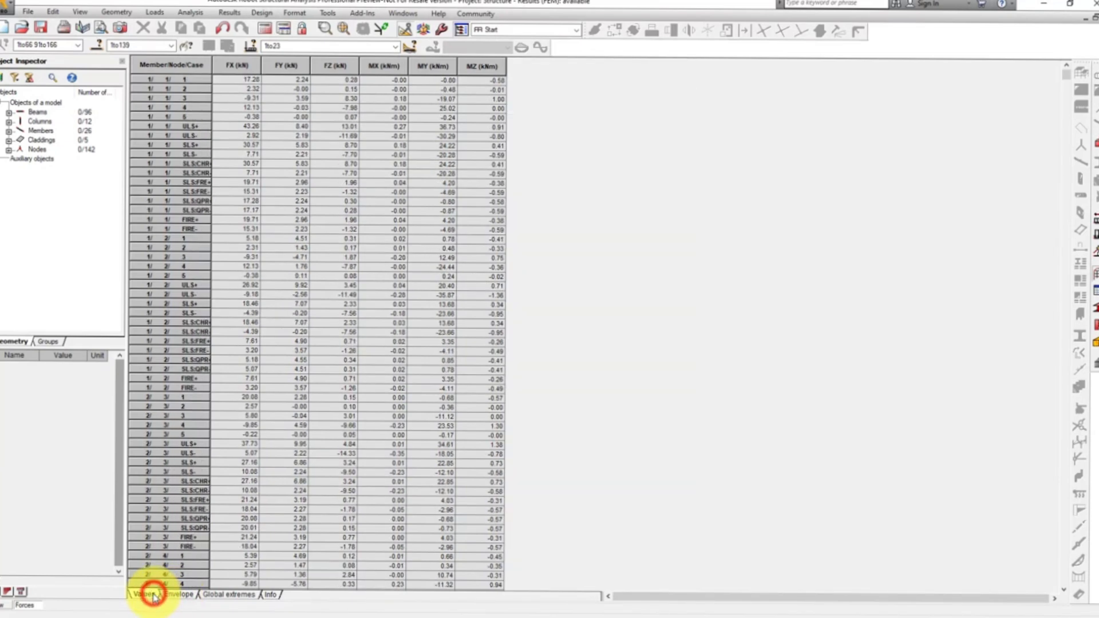
click(1091, 18)
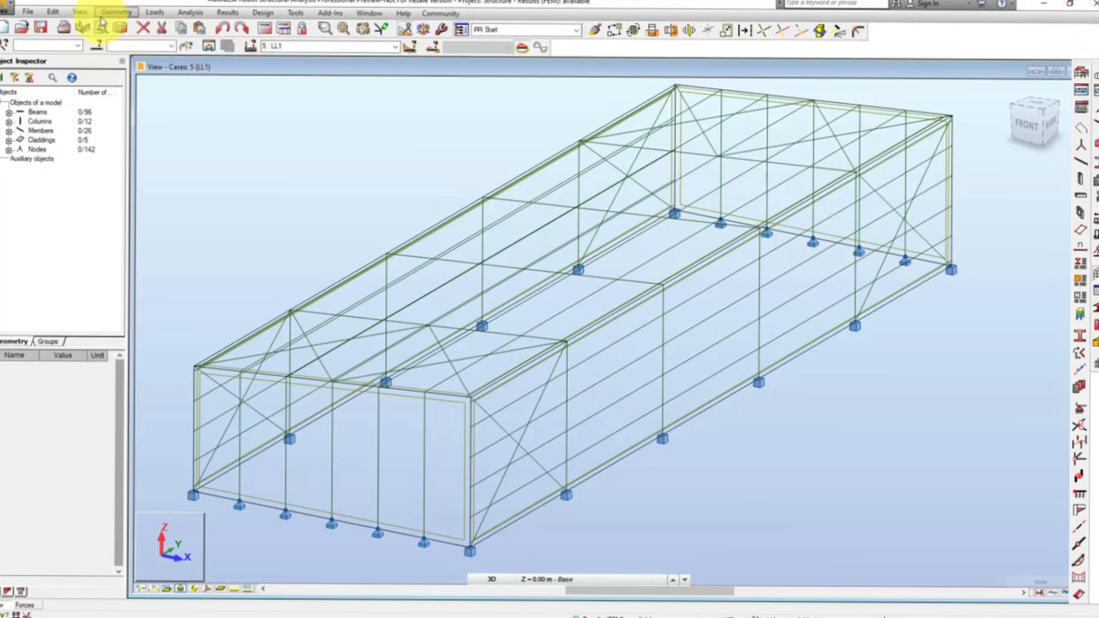
- Open the full Reactions results table and enlarge it to fill the work area
click(80, 12)
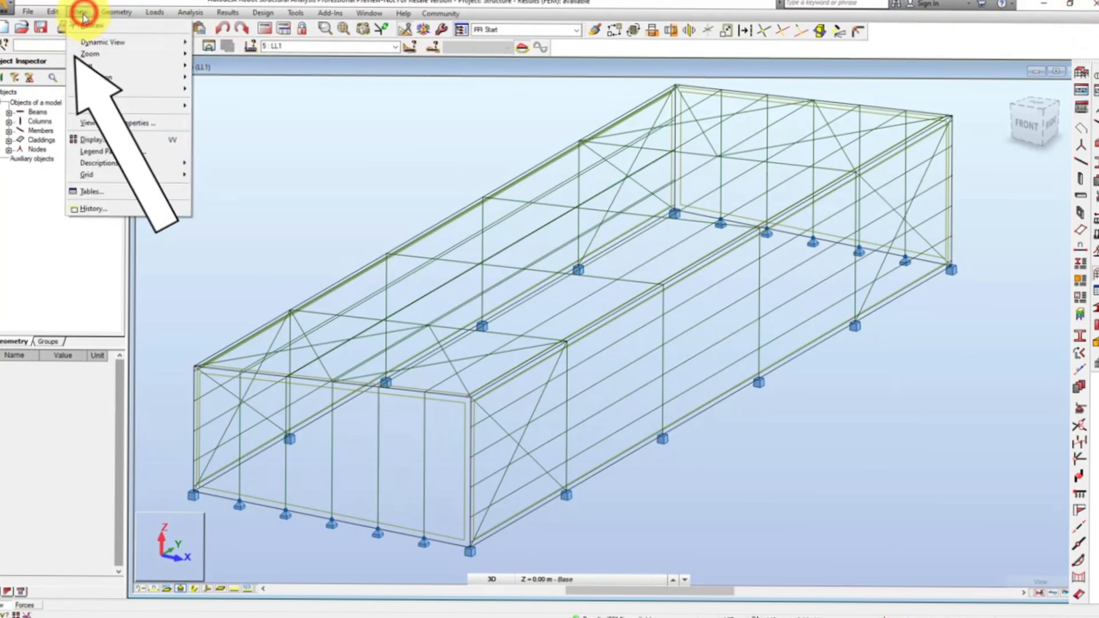
click(89, 192)
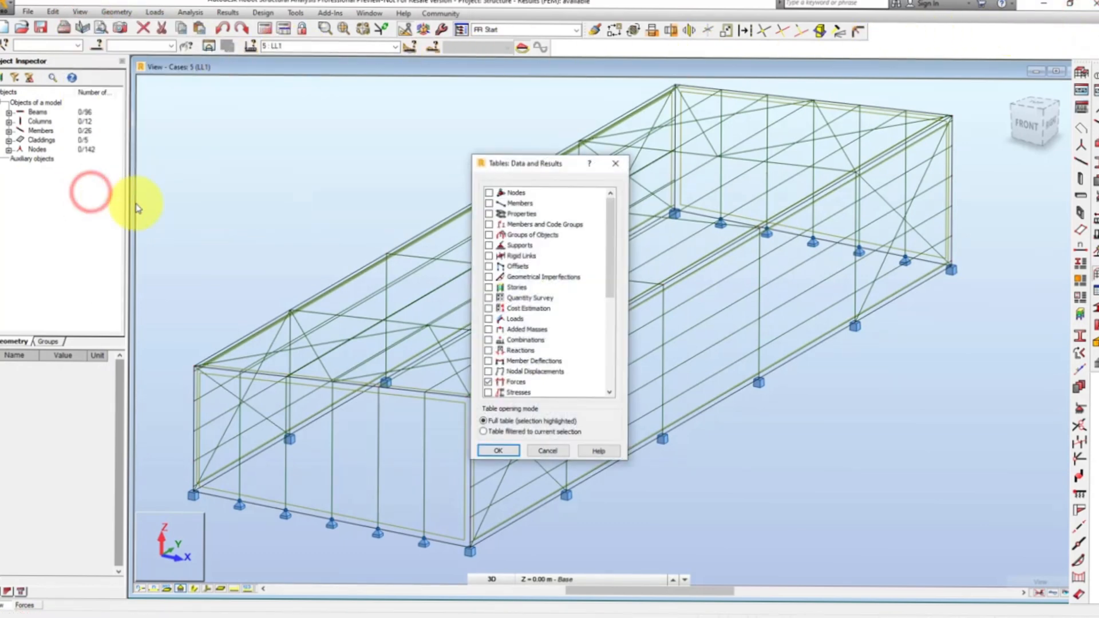
click(489, 351)
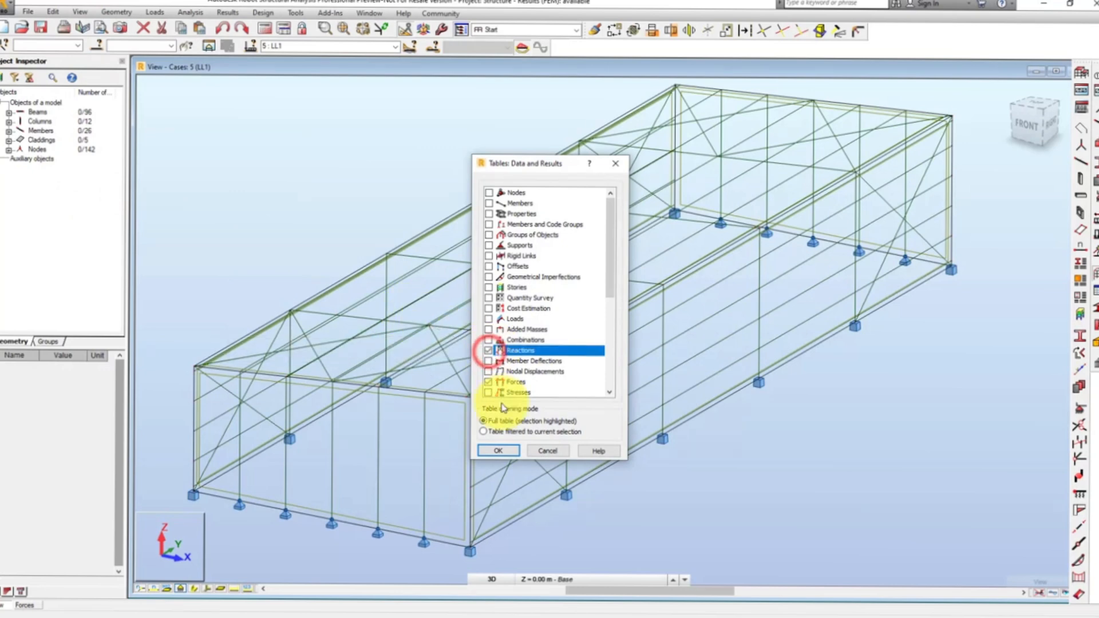
click(499, 450)
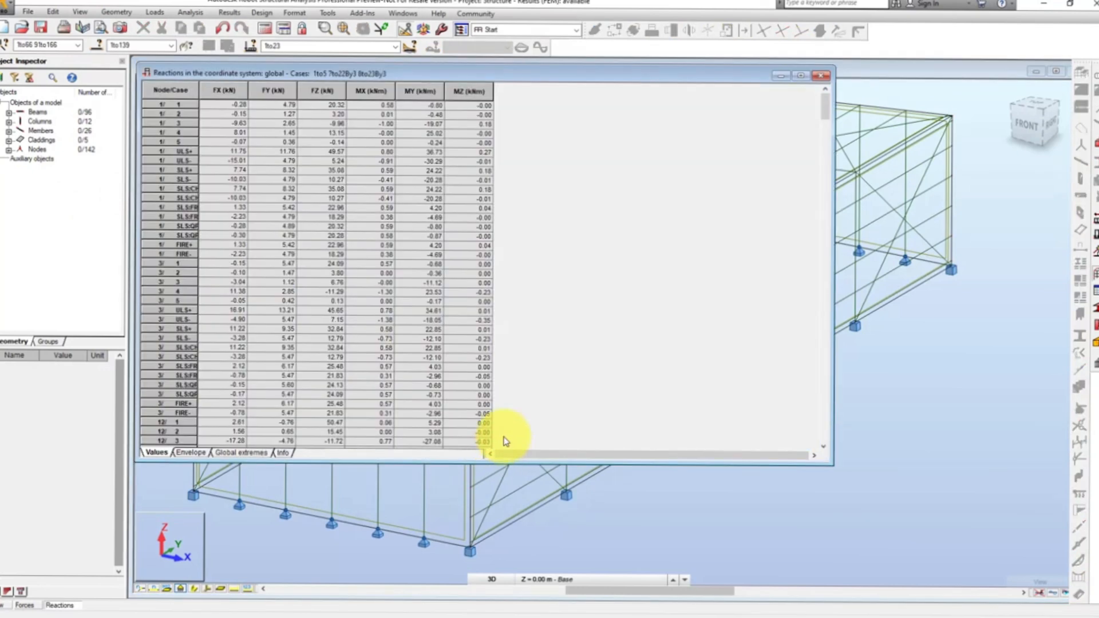
click(802, 76)
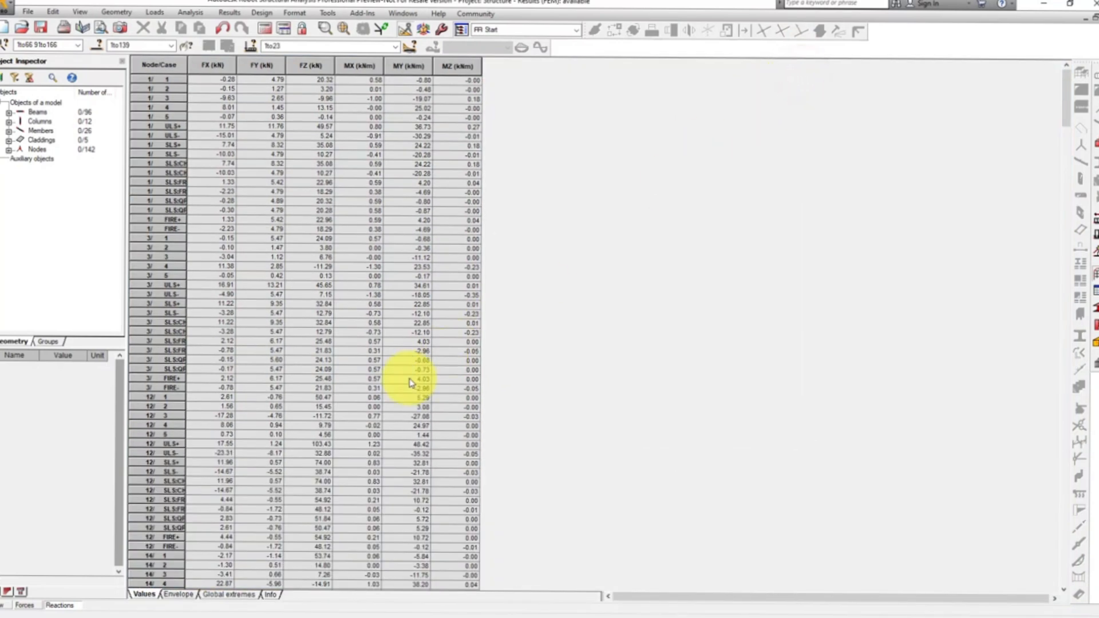
- Review the envelope of support reactions, return to the individual values, close the table, and maximize the model view
click(179, 594)
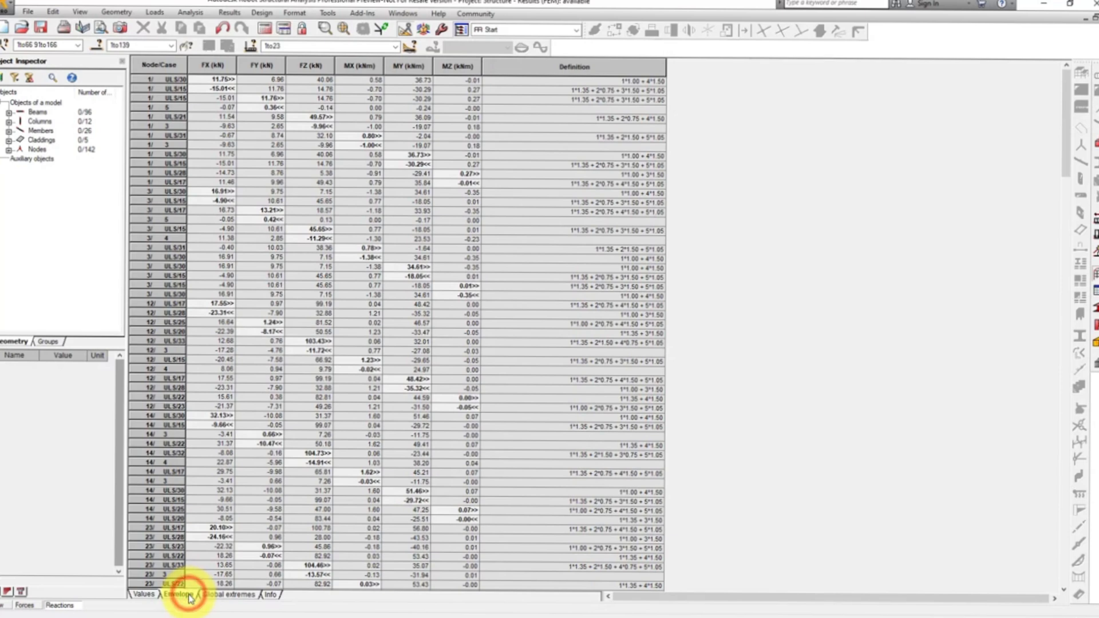
click(145, 595)
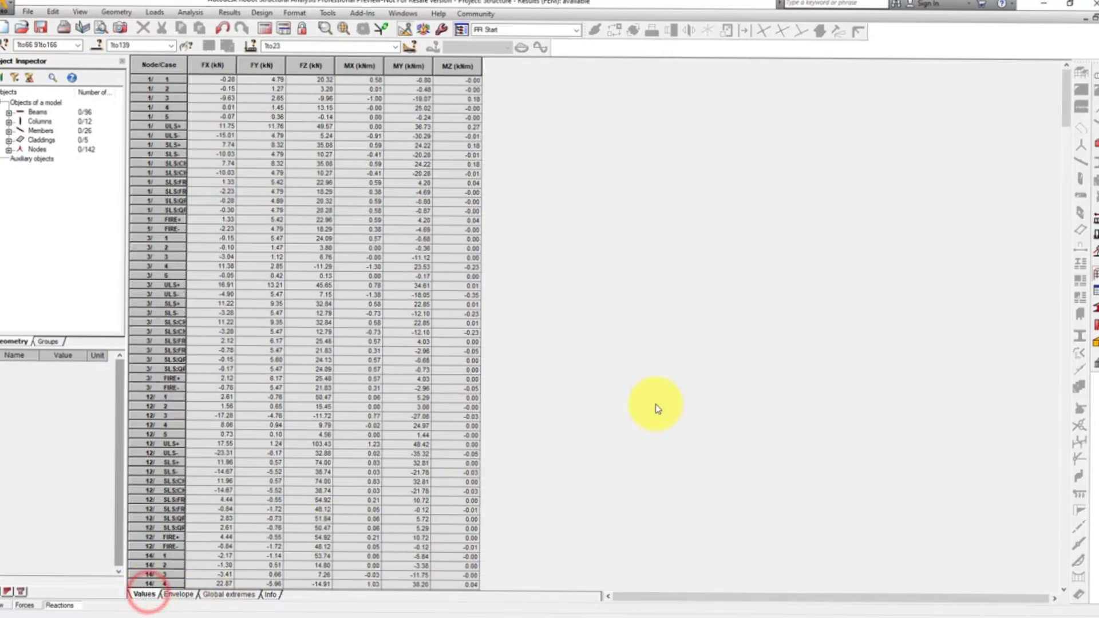
click(1091, 18)
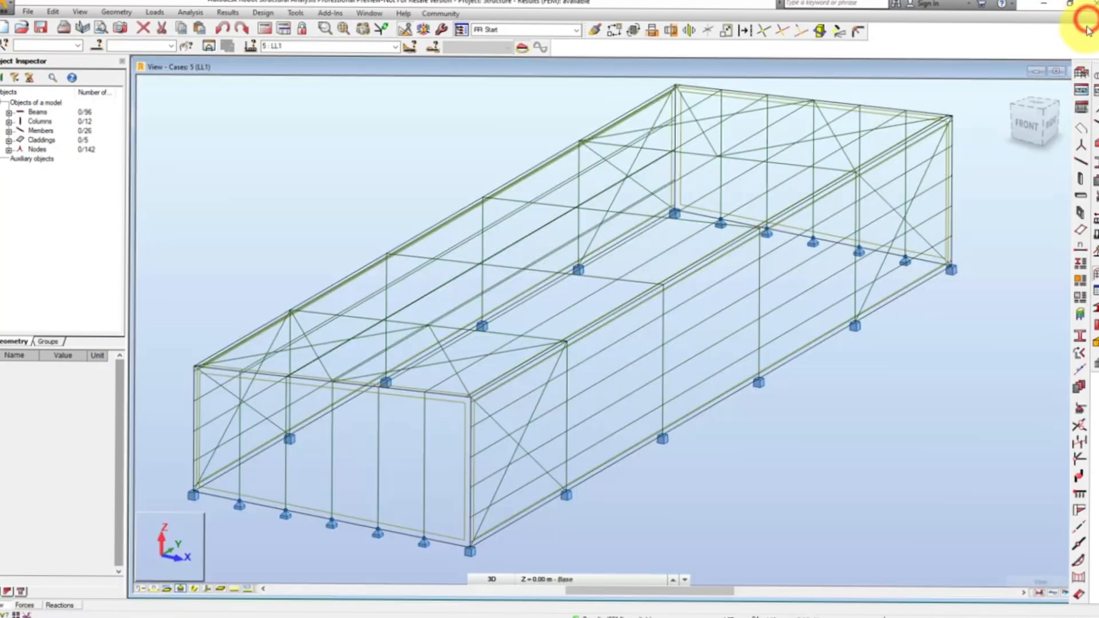
click(1061, 71)
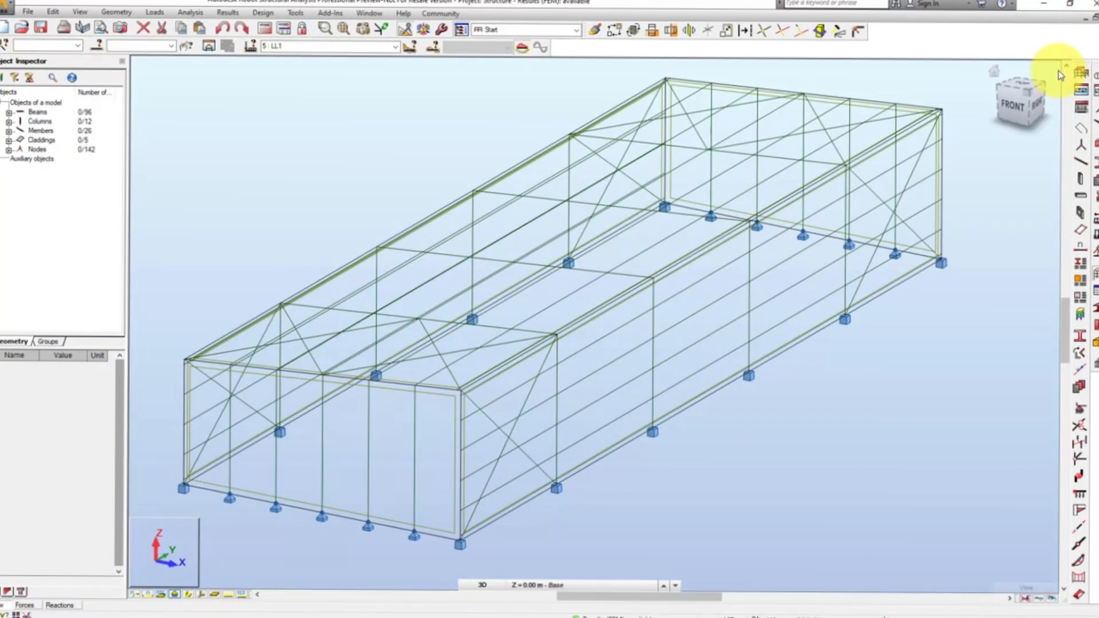